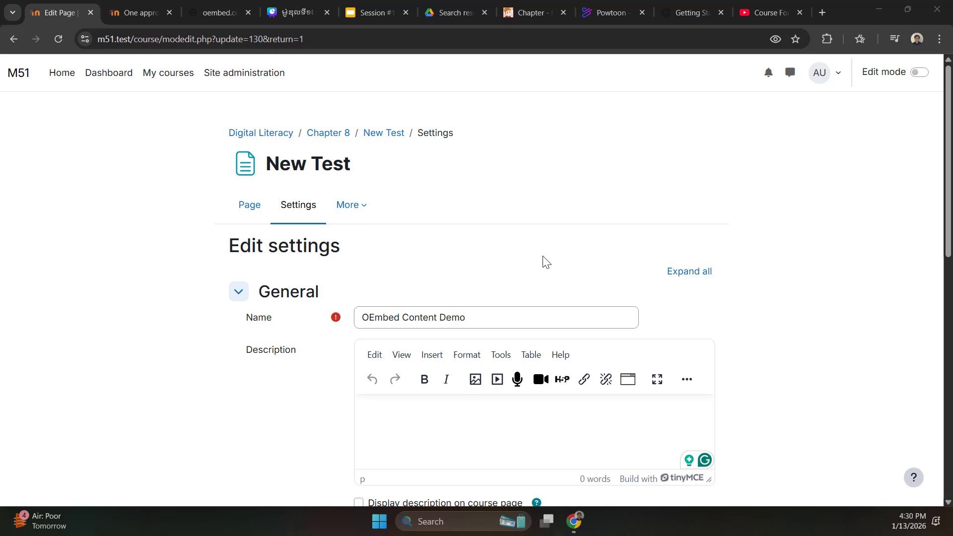
Step: Open the OEmbed content insertion dialog for the empty page content editor
{"action": "scroll", "coordinate": [546, 263], "scroll_direction": "down", "scroll_amount": 4}
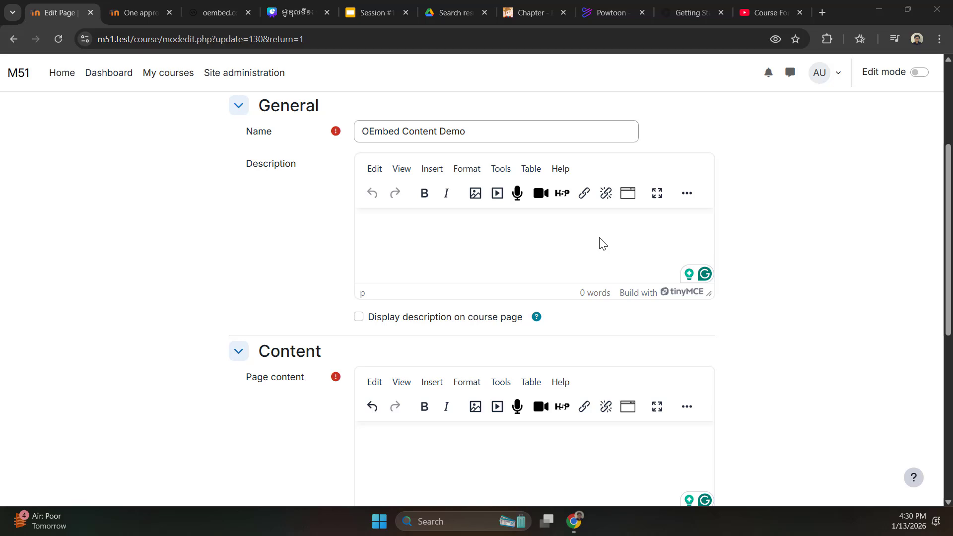
{"action": "scroll", "coordinate": [340, 234], "scroll_direction": "up", "scroll_amount": 4}
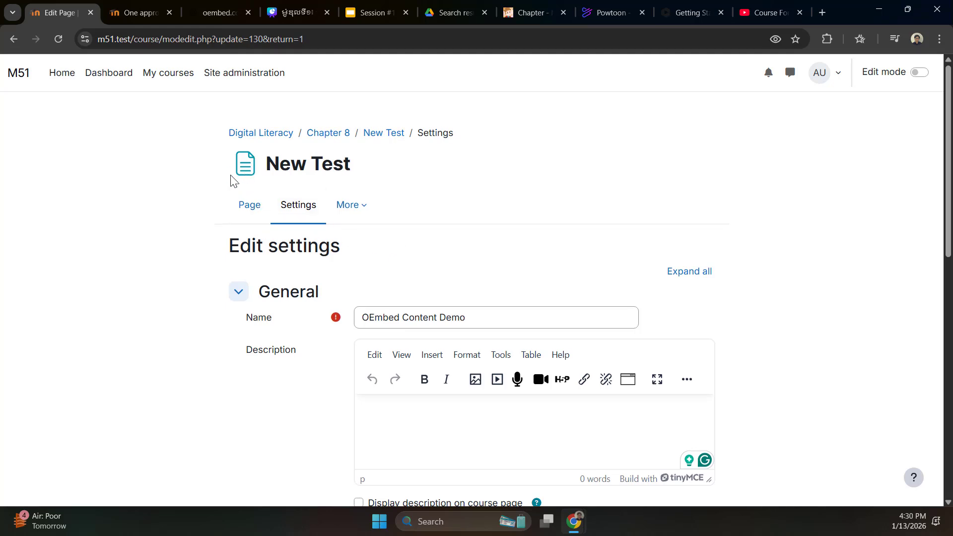
{"action": "scroll", "coordinate": [342, 257], "scroll_direction": "down", "scroll_amount": 3}
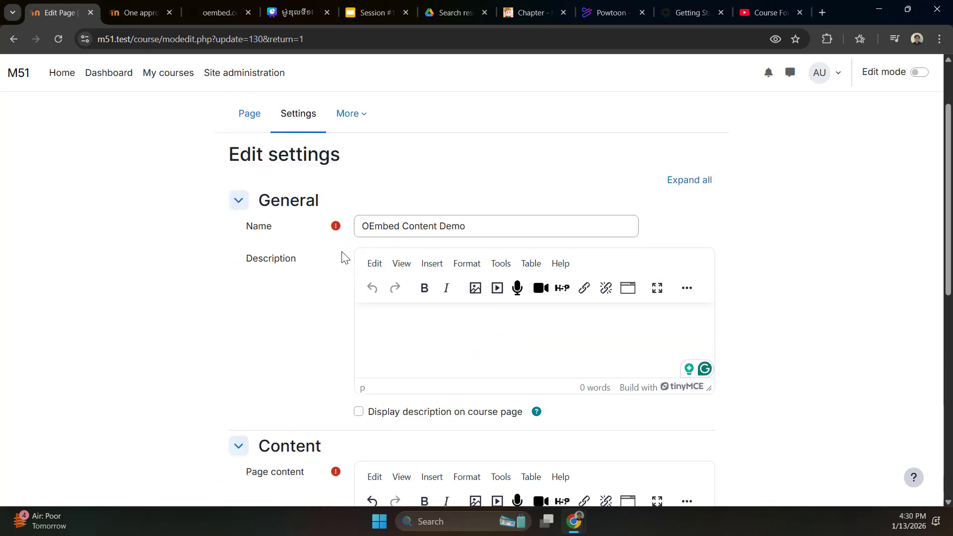
{"action": "scroll", "coordinate": [335, 257], "scroll_direction": "down", "scroll_amount": 6}
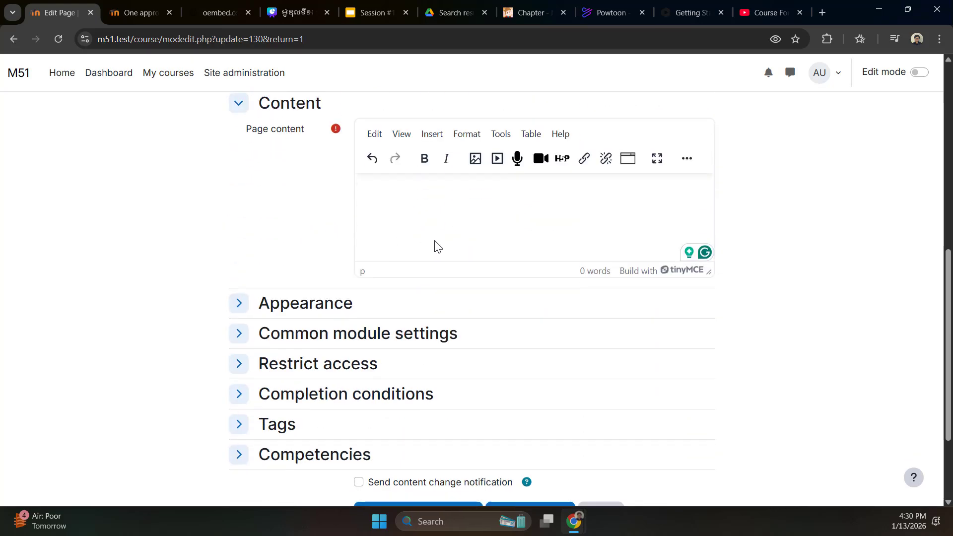
{"action": "left_click", "coordinate": [381, 192]}
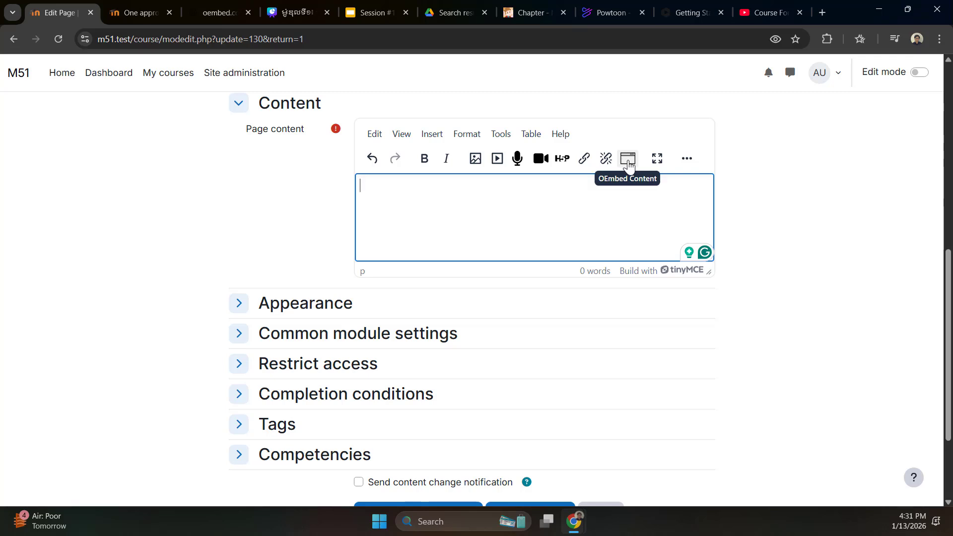
{"action": "left_click", "coordinate": [628, 164]}
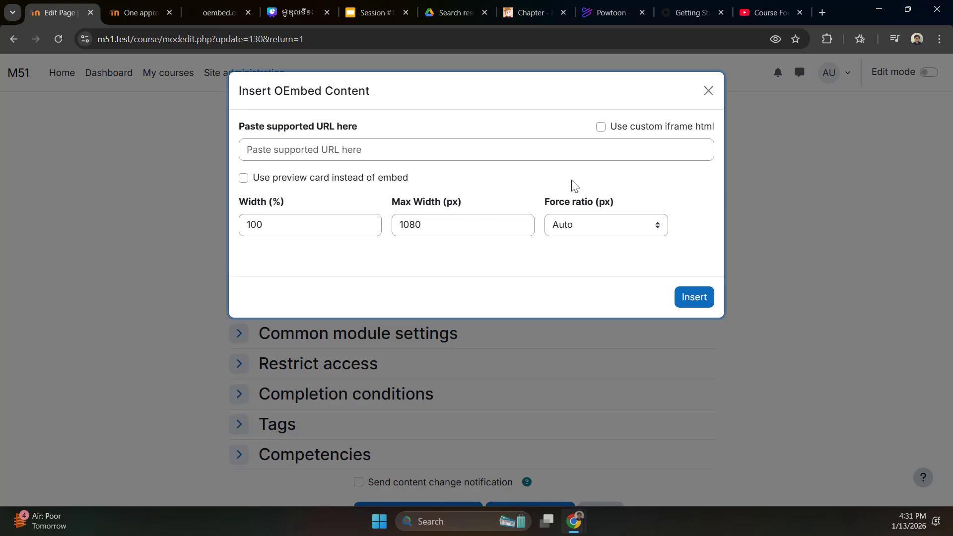
{"action": "left_click", "coordinate": [394, 153]}
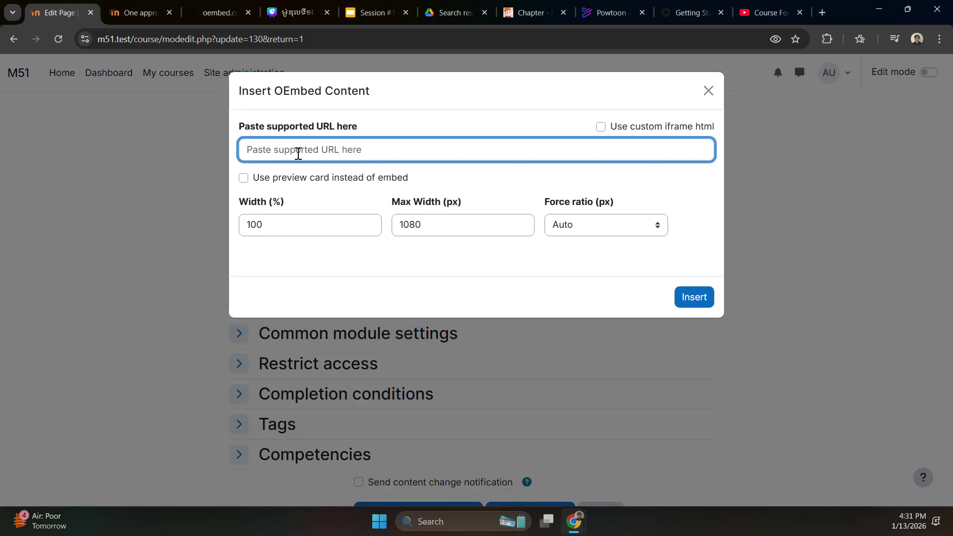
{"action": "left_click", "coordinate": [502, 182]}
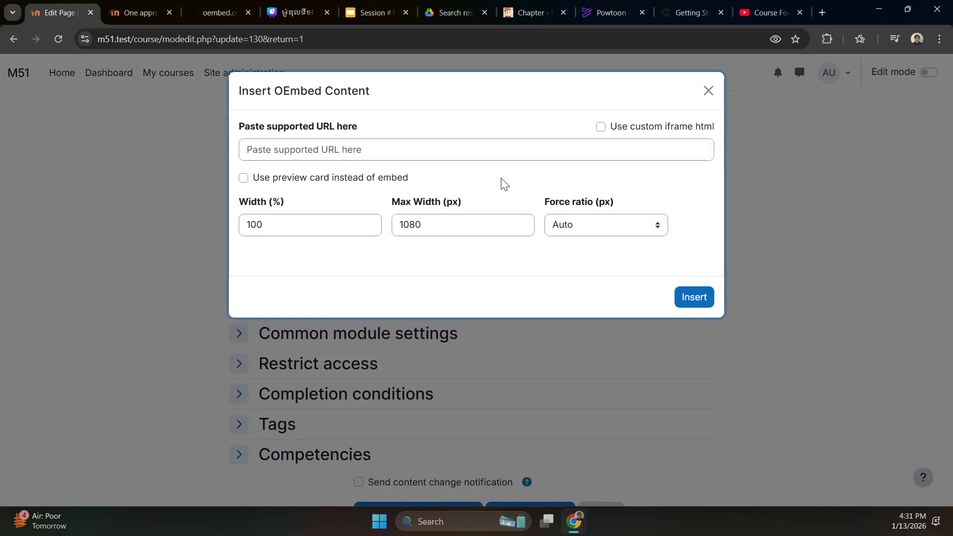
Step: Copy the address of the "Course Format: MooTube" YouTube video and enter it as the supported URL in Moodle's OEmbed dialog
{"action": "left_click", "coordinate": [765, 10]}
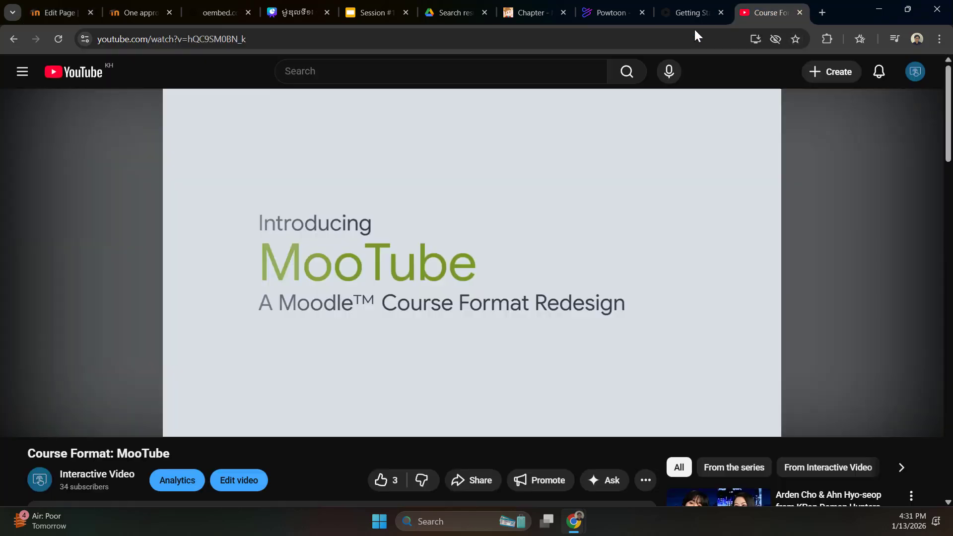
{"action": "left_click", "coordinate": [274, 38]}
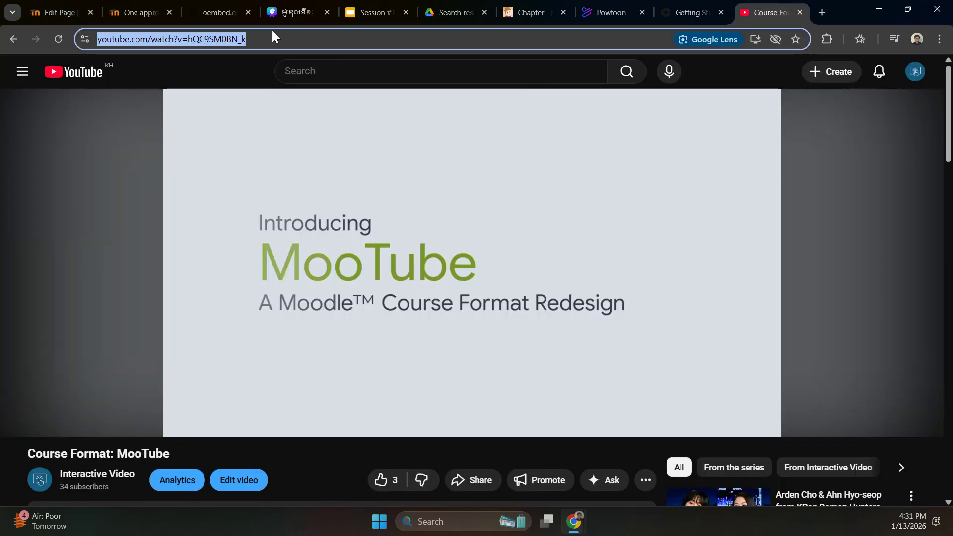
{"action": "left_click", "coordinate": [50, 13]}
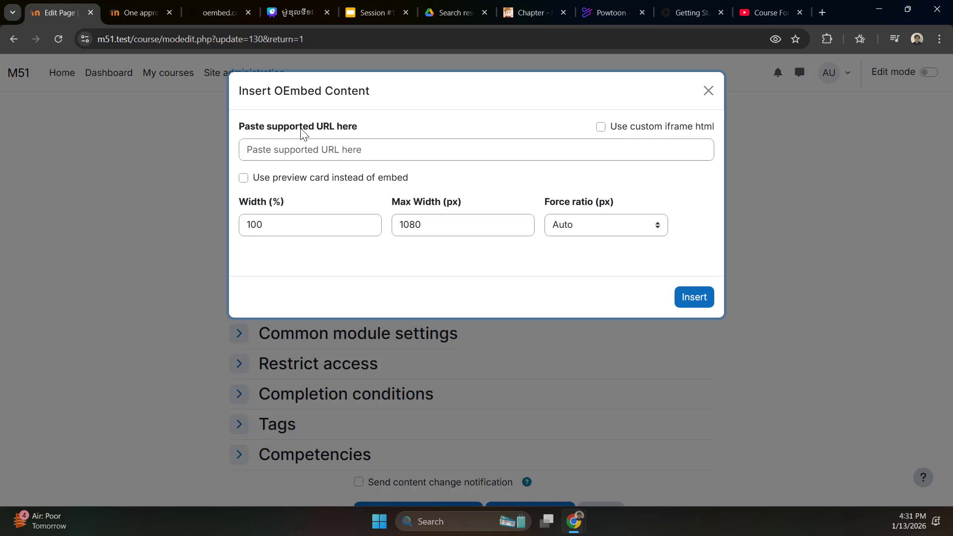
{"action": "left_click", "coordinate": [335, 150]}
{"action": "type", "text": "https://www.youtube.com/watch?v=XQC99M36N_j"}
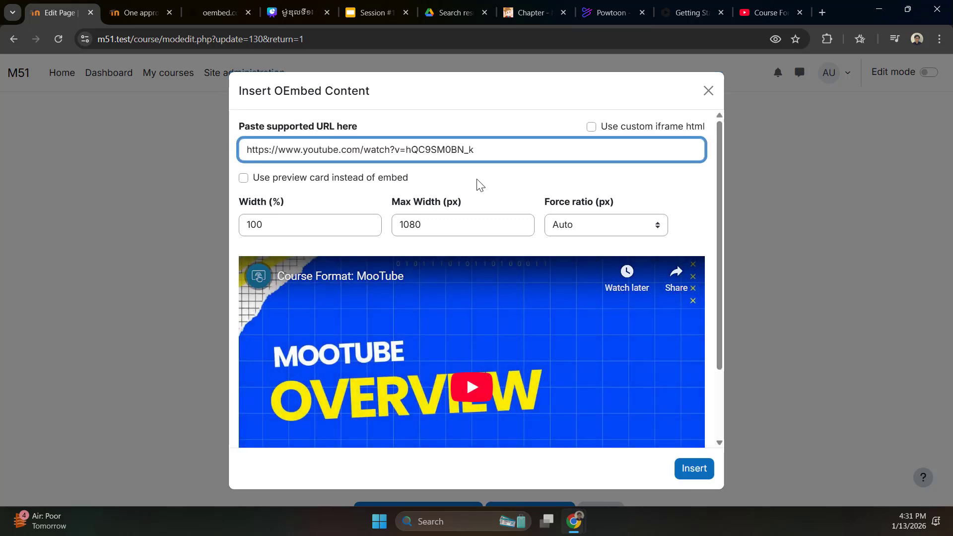
Step: Review the video preview in the OEmbed dialog and choose Auto as the force ratio
{"action": "scroll", "coordinate": [514, 183], "scroll_direction": "down", "scroll_amount": 2}
{"action": "scroll", "coordinate": [515, 178], "scroll_direction": "down", "scroll_amount": 1}
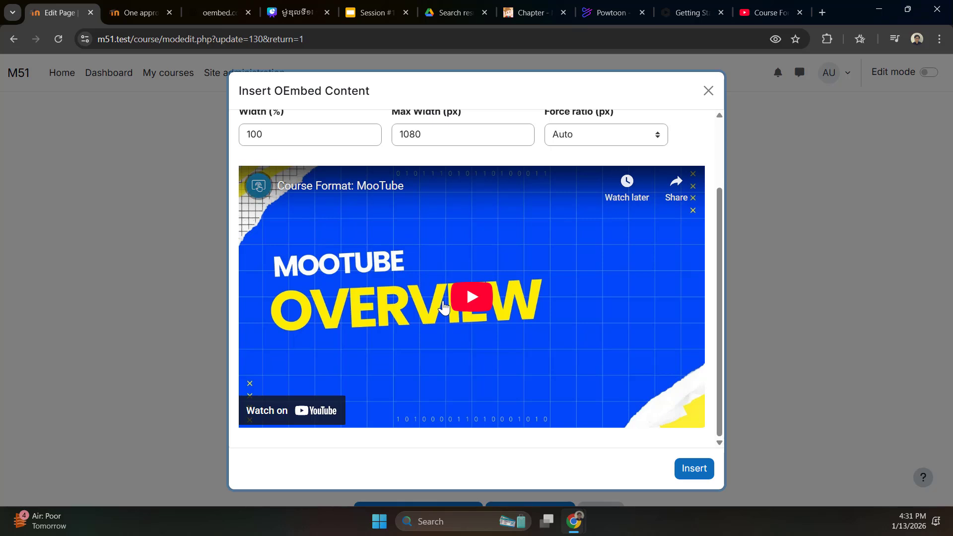
{"action": "scroll", "coordinate": [541, 251], "scroll_direction": "up", "scroll_amount": 1}
{"action": "scroll", "coordinate": [541, 250], "scroll_direction": "up", "scroll_amount": 1}
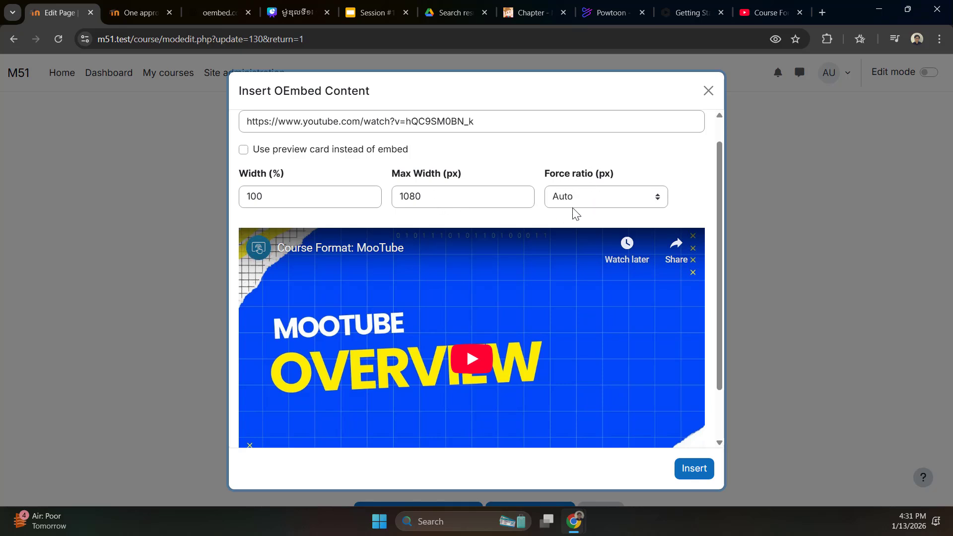
{"action": "scroll", "coordinate": [574, 213], "scroll_direction": "up", "scroll_amount": 1}
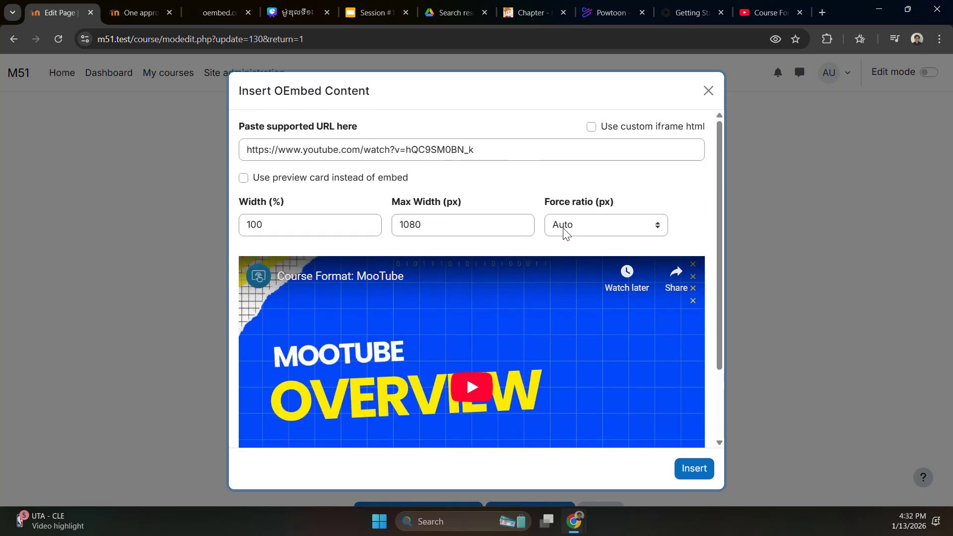
{"action": "left_click", "coordinate": [564, 230]}
{"action": "left_click", "coordinate": [554, 248]}
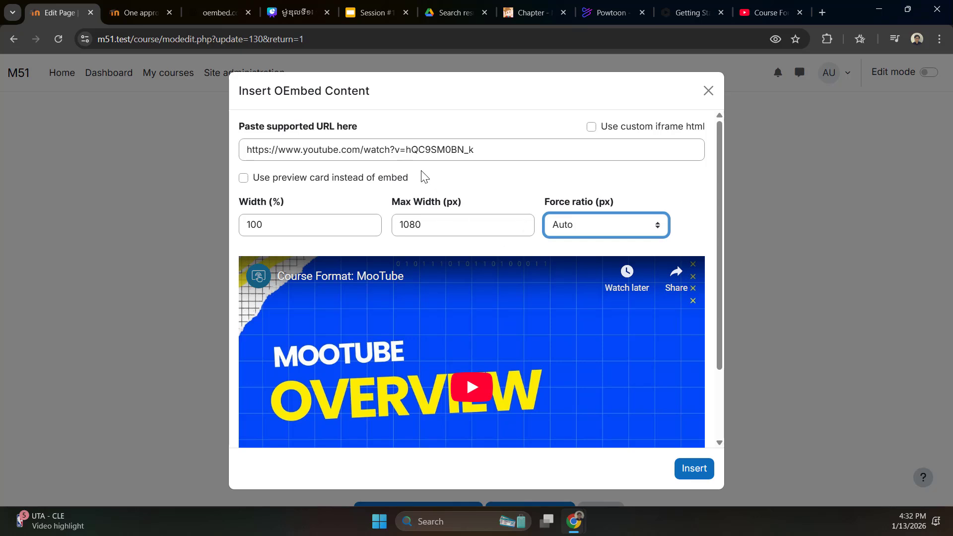
Step: Insert the MooTube video embed into the page content
{"action": "triple_click", "coordinate": [347, 152]}
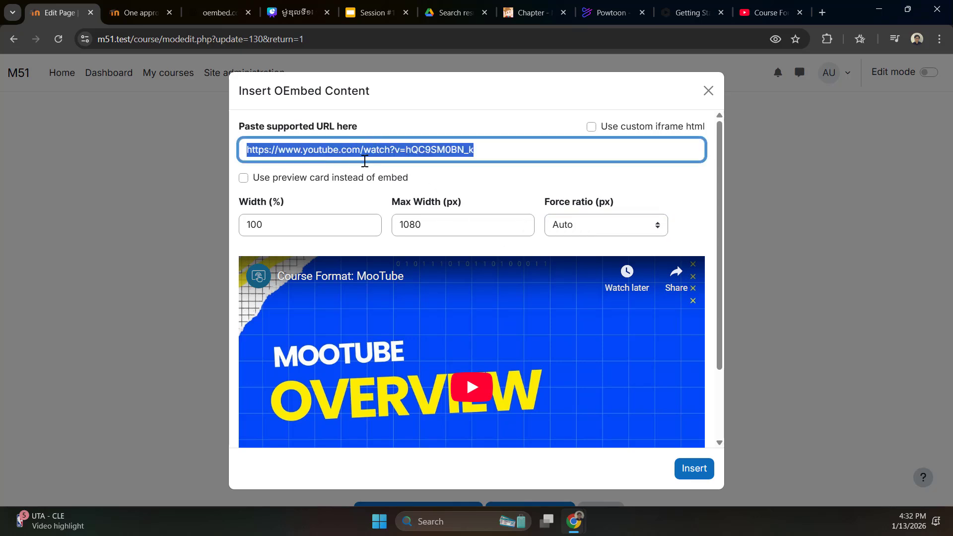
{"action": "left_click", "coordinate": [520, 194]}
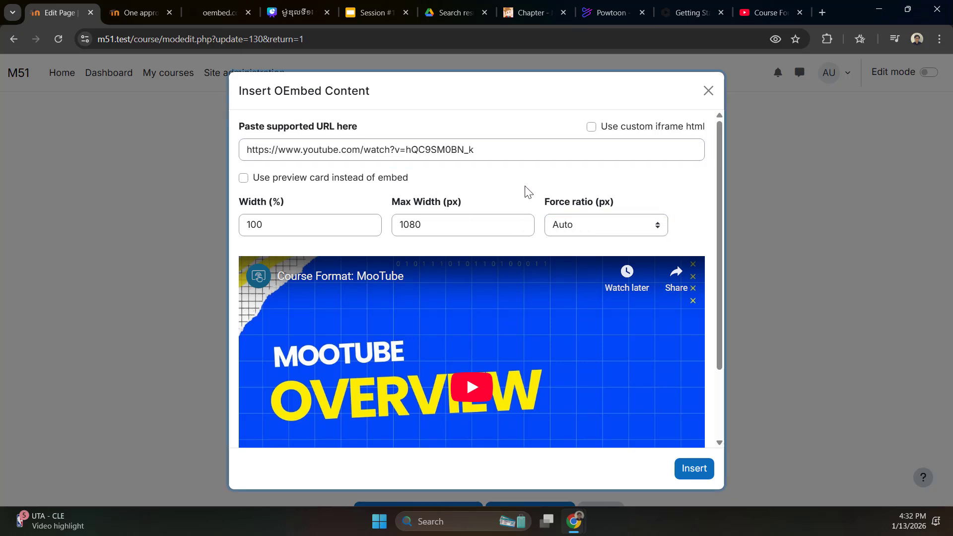
{"action": "scroll", "coordinate": [513, 184], "scroll_direction": "down", "scroll_amount": 2}
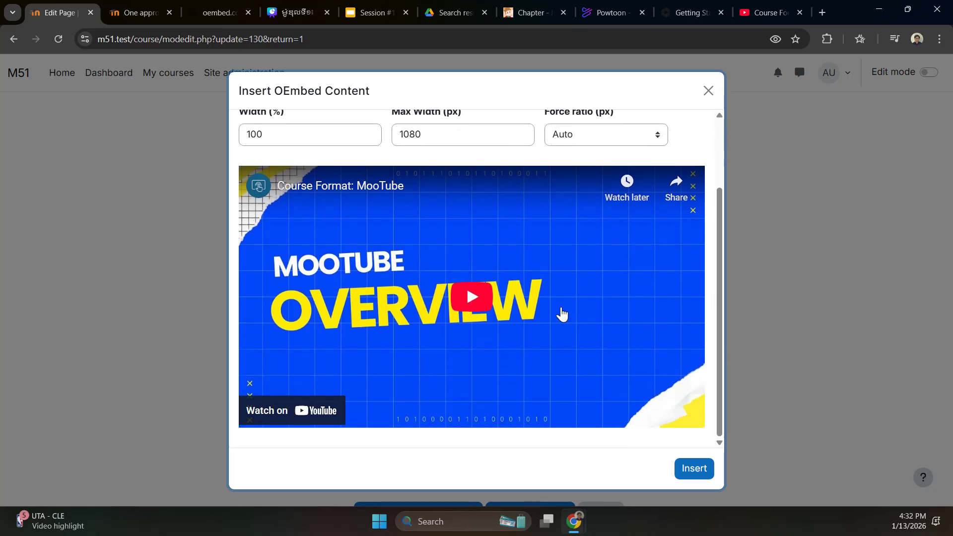
{"action": "left_click", "coordinate": [694, 469]}
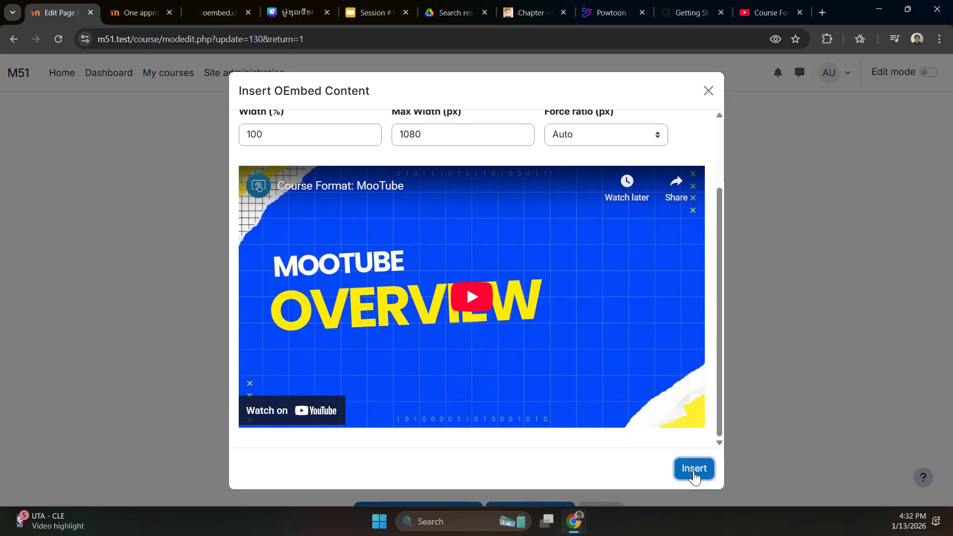
Step: Enlarge the page content editor and add the line "This is an additional text." below the video
{"action": "left_click_drag", "start_coordinate": [712, 272], "coordinate": [776, 485]}
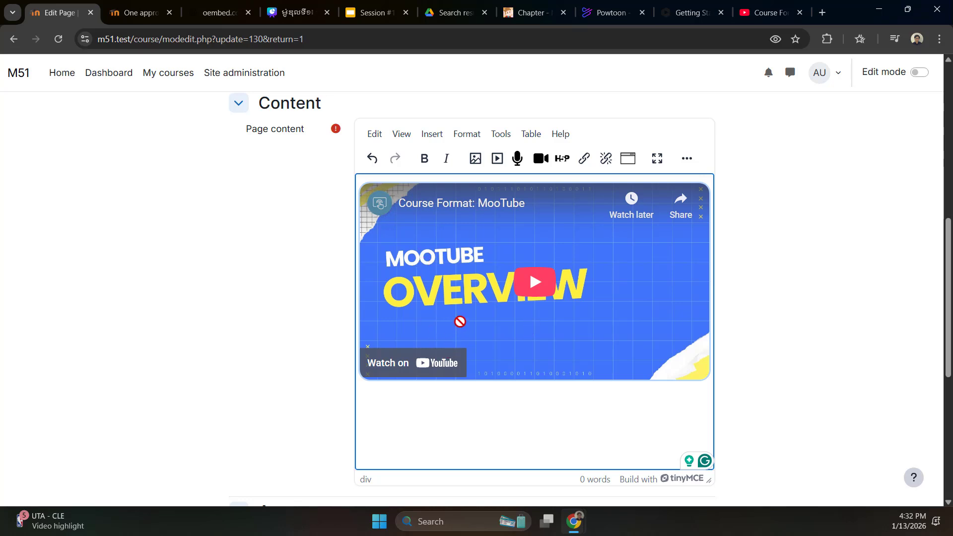
{"action": "key", "text": "Return"}
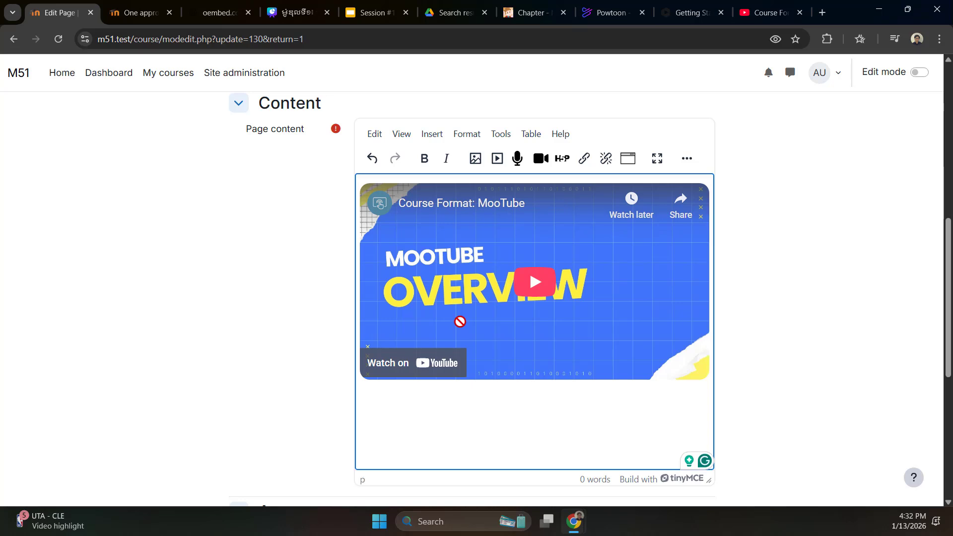
{"action": "type", "text": "This is an additional text."}
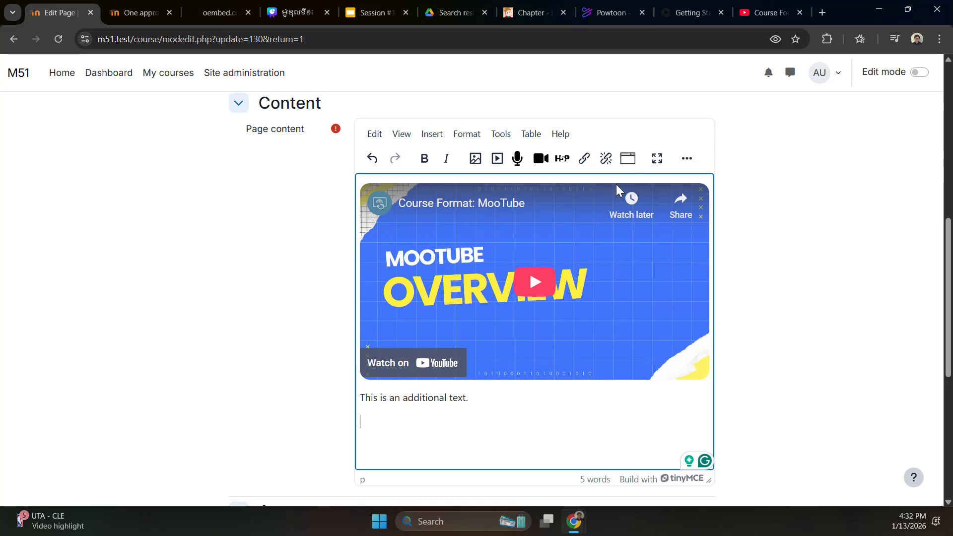
Step: Start another OEmbed insertion, and copy the Canva presentation's share link with access set to "Anyone with the link" and "Can view"
{"action": "left_click", "coordinate": [627, 158]}
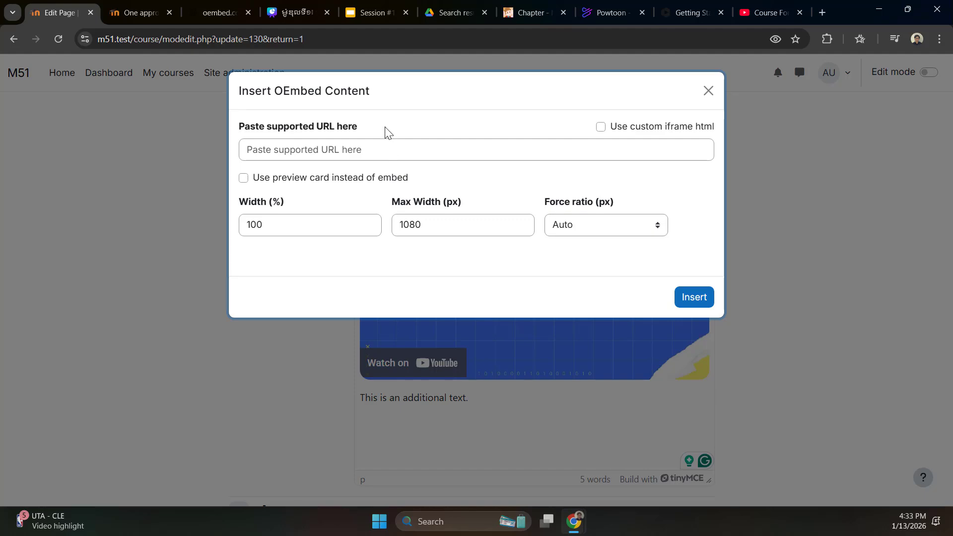
{"action": "left_click", "coordinate": [287, 13]}
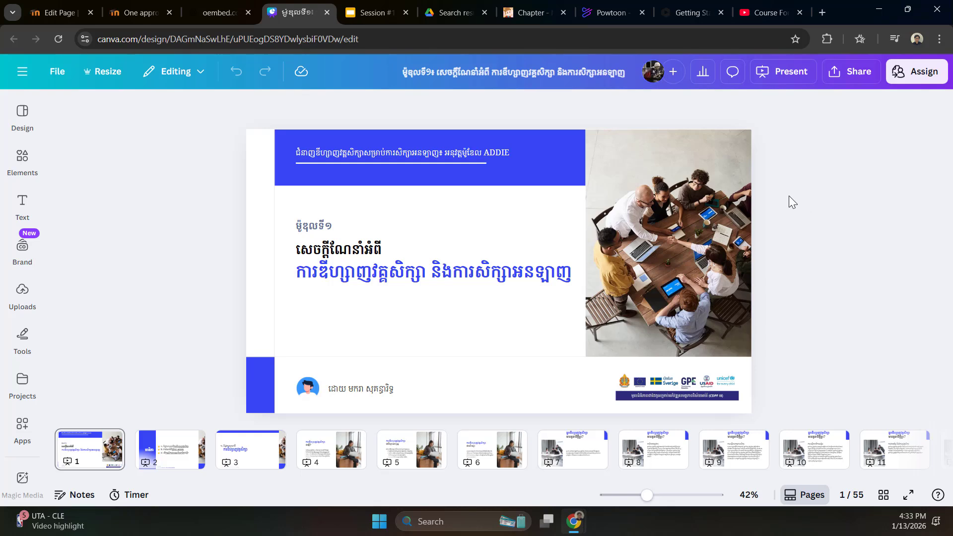
{"action": "left_click", "coordinate": [850, 76]}
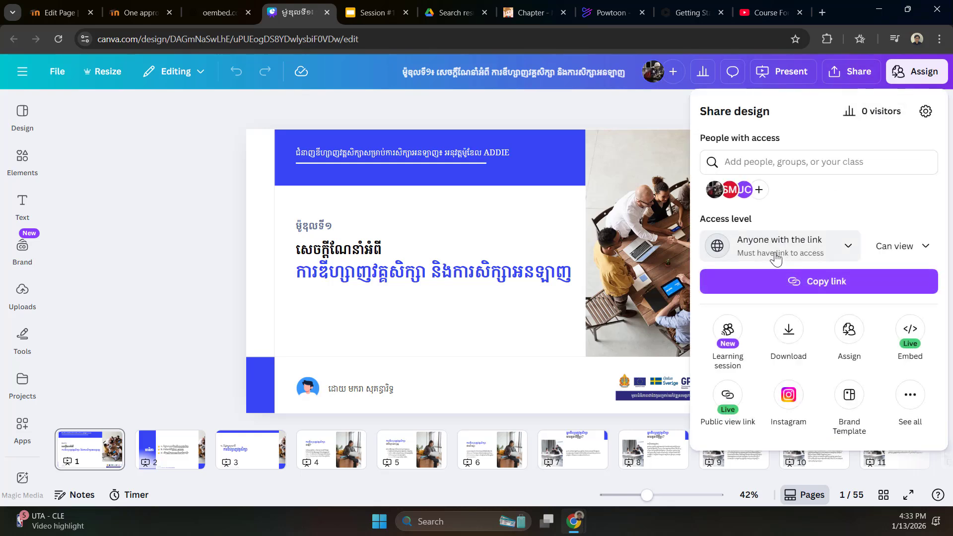
{"action": "left_click", "coordinate": [754, 252]}
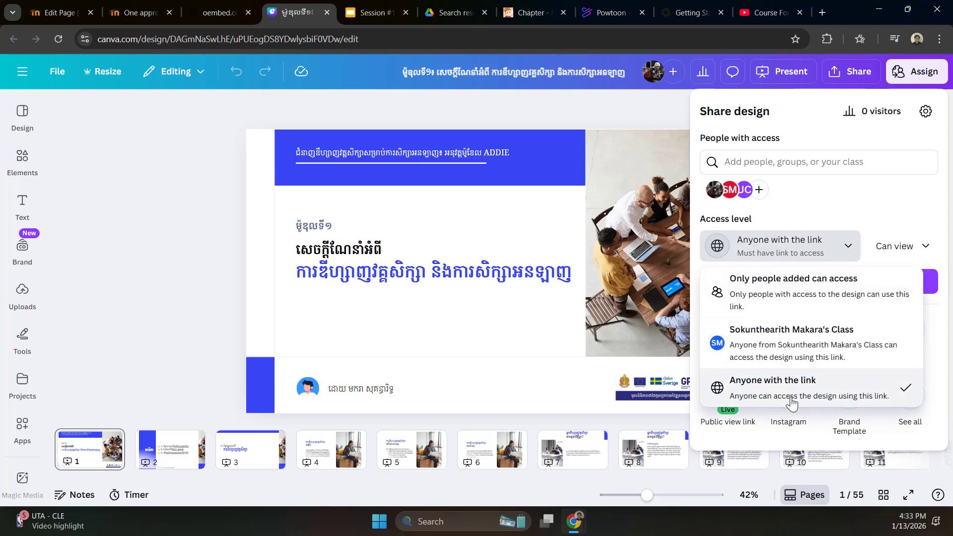
{"action": "left_click", "coordinate": [767, 395]}
{"action": "left_click", "coordinate": [906, 247]}
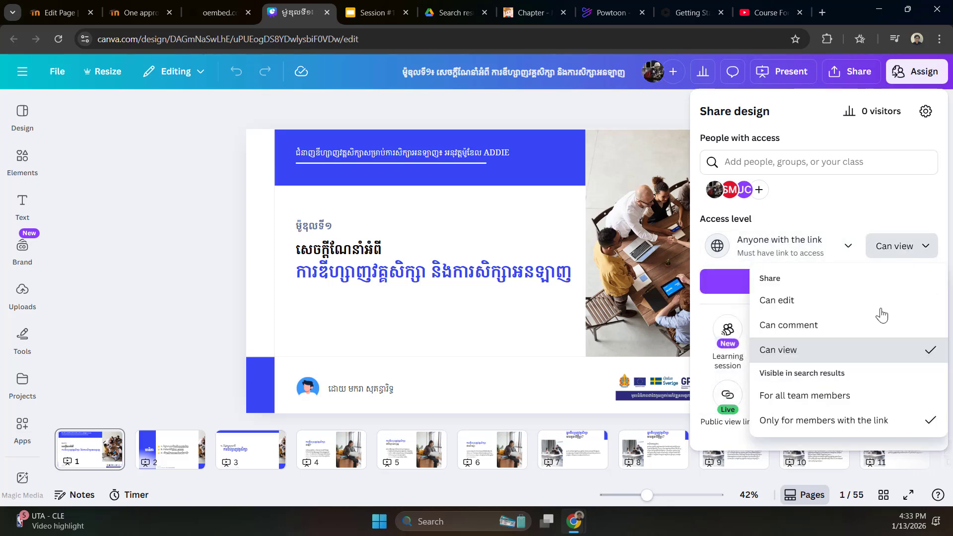
{"action": "left_click", "coordinate": [819, 354]}
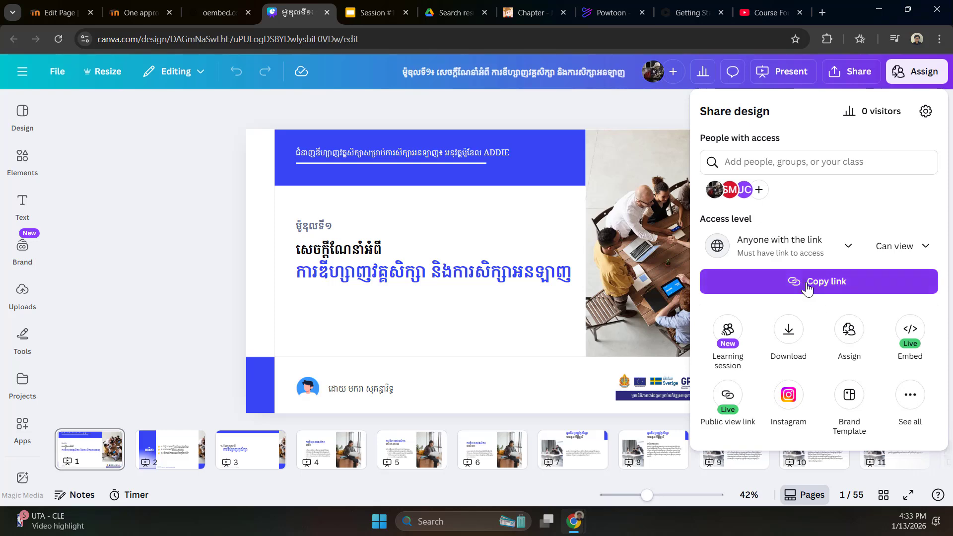
{"action": "left_click", "coordinate": [826, 281]}
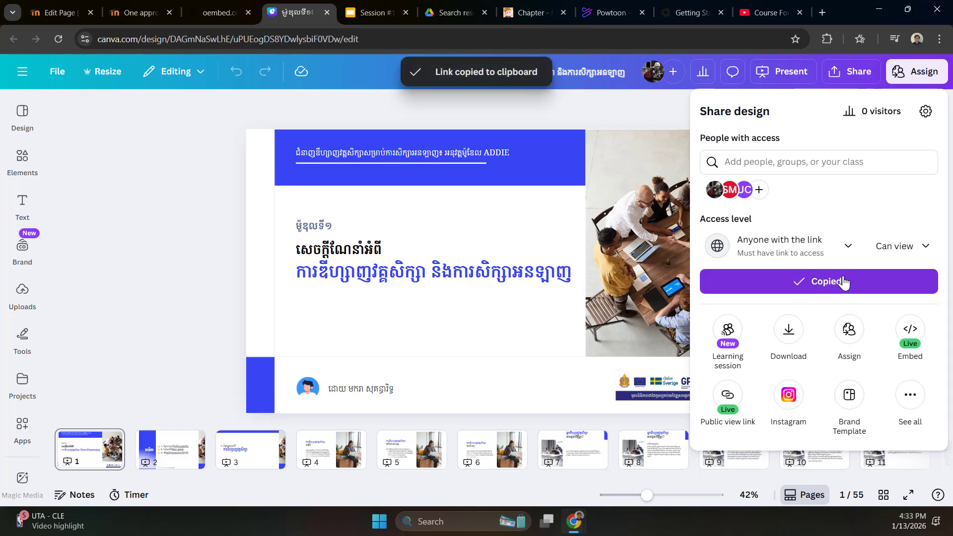
Step: Return to Moodle and embed the Canva presentation below the additional text using the copied share link
{"action": "left_click", "coordinate": [48, 15]}
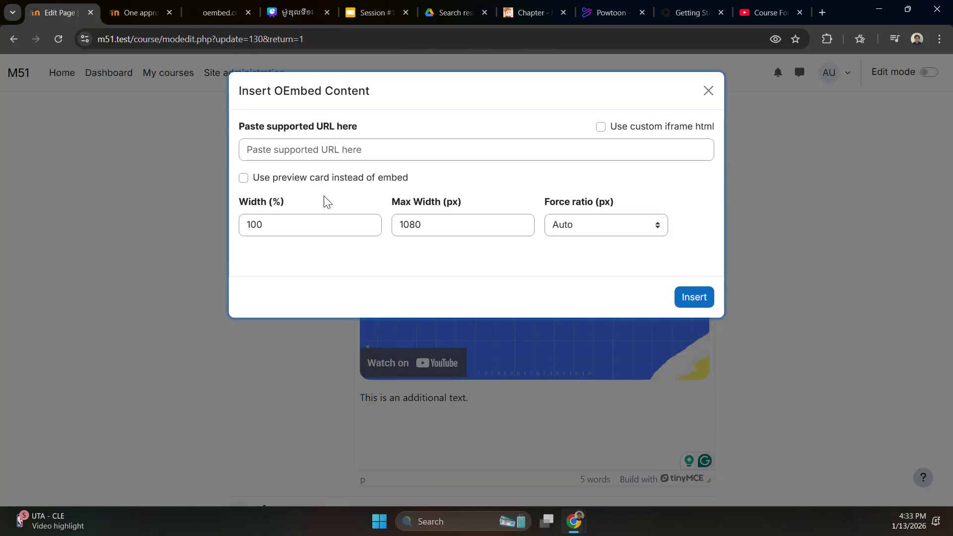
{"action": "left_click", "coordinate": [326, 150]}
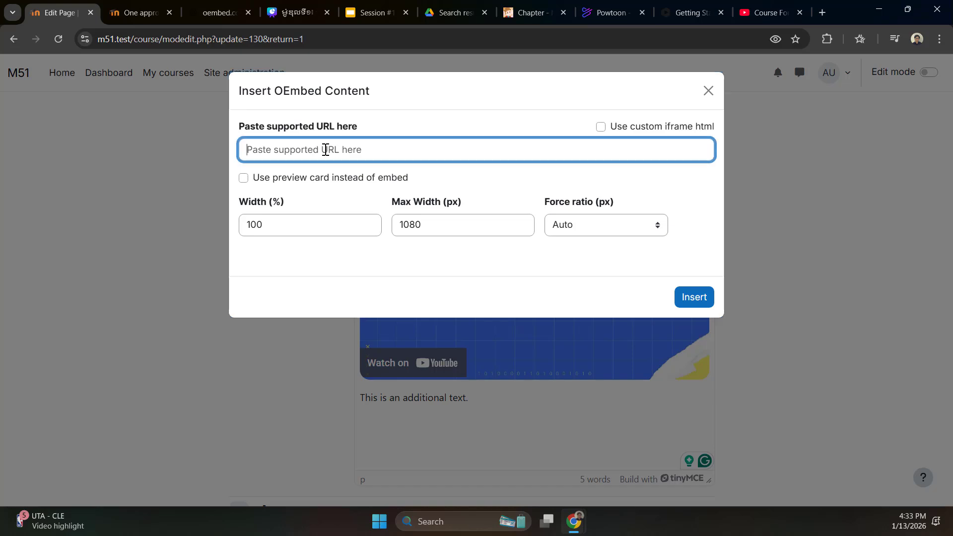
{"action": "key", "text": "ctrl+v"}
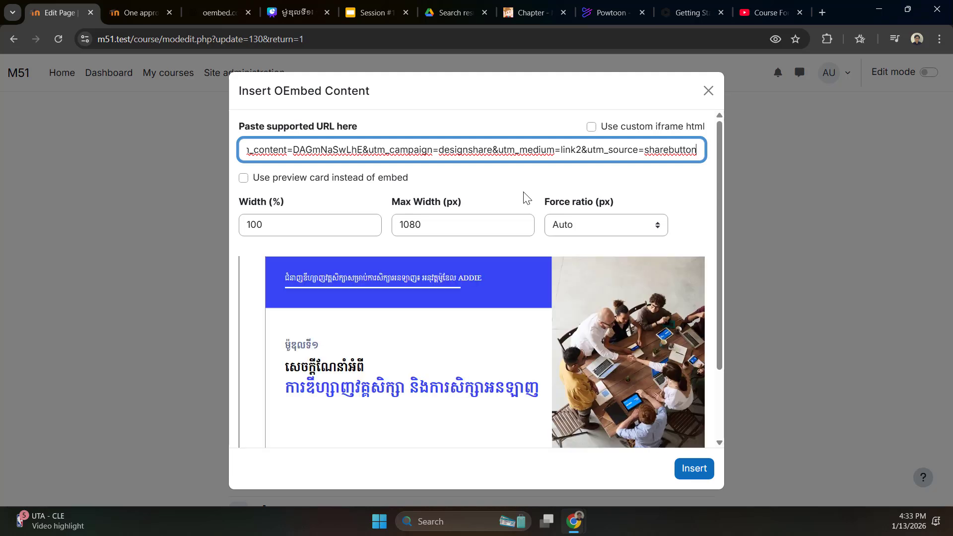
{"action": "left_click", "coordinate": [527, 198]}
{"action": "scroll", "coordinate": [527, 199], "scroll_direction": "down", "scroll_amount": 2}
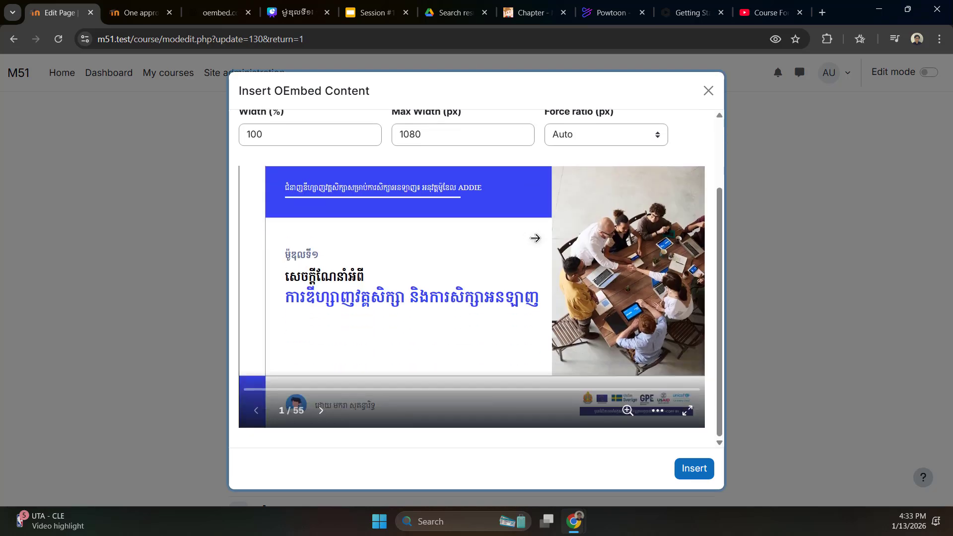
{"action": "left_click", "coordinate": [694, 468]}
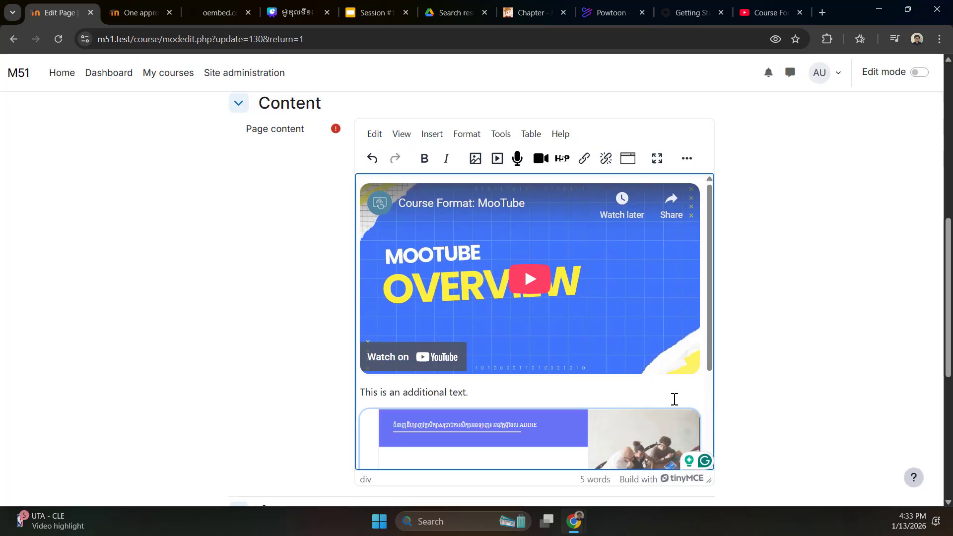
Step: Check the embedded Canva presentation in the page content, and save and display the page
{"action": "scroll", "coordinate": [677, 386], "scroll_direction": "down", "scroll_amount": 3}
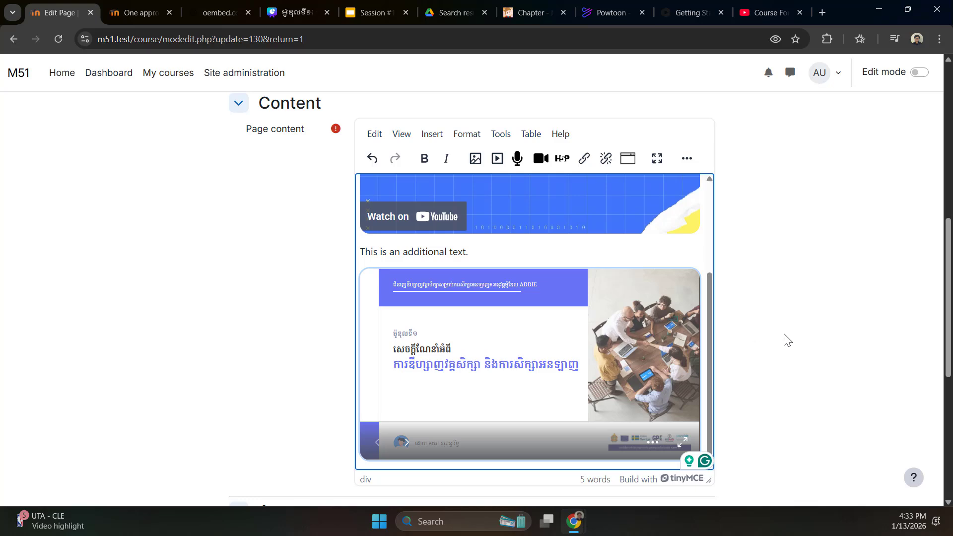
{"action": "scroll", "coordinate": [784, 336], "scroll_direction": "down", "scroll_amount": 4}
{"action": "scroll", "coordinate": [774, 362], "scroll_direction": "up", "scroll_amount": 5}
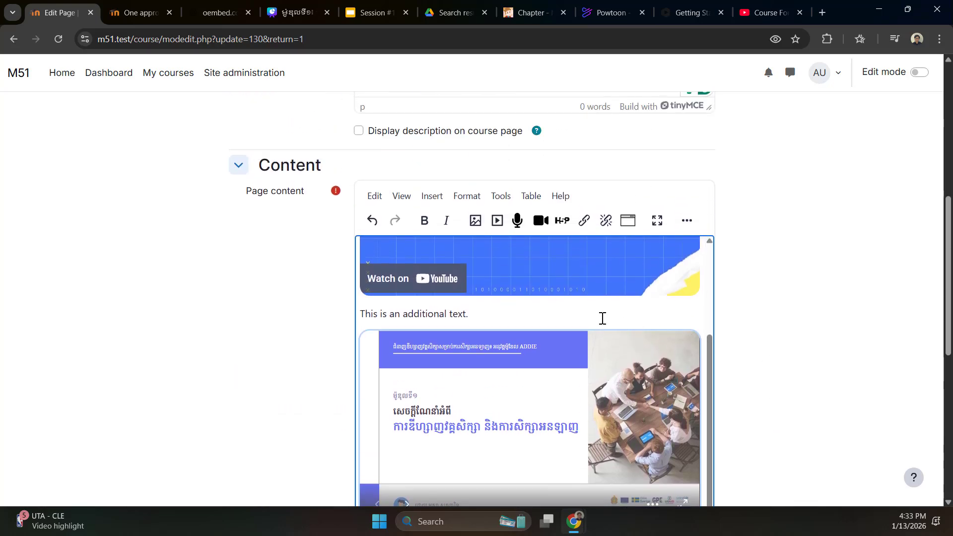
{"action": "scroll", "coordinate": [595, 315], "scroll_direction": "up", "scroll_amount": 3}
{"action": "scroll", "coordinate": [534, 317], "scroll_direction": "down", "scroll_amount": 3}
{"action": "scroll", "coordinate": [568, 358], "scroll_direction": "down", "scroll_amount": 5}
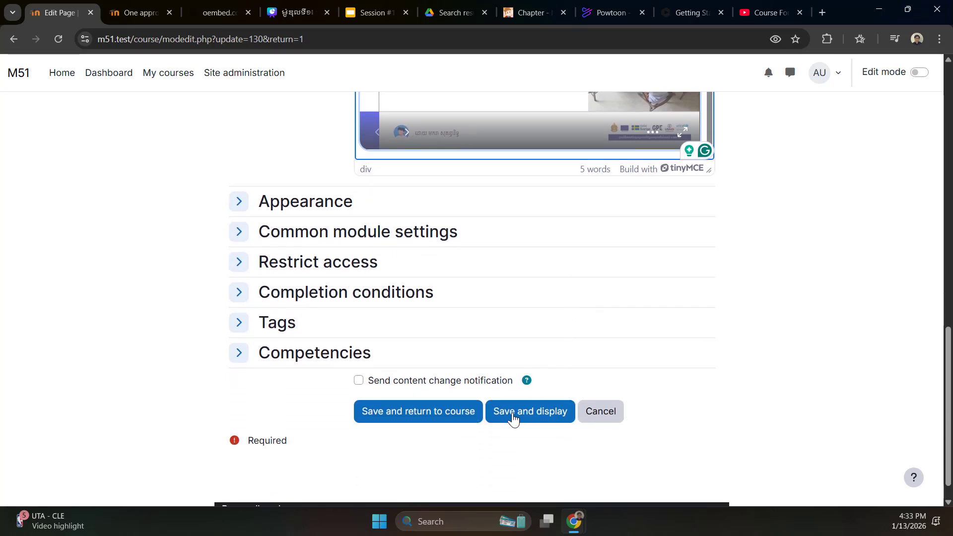
{"action": "left_click", "coordinate": [511, 417]}
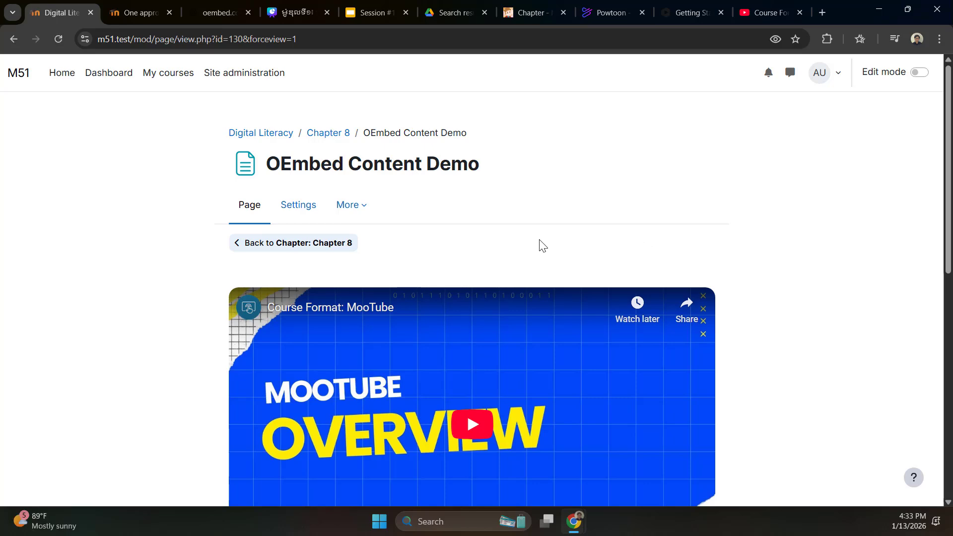
Step: Test the embedded MooTube video on the saved page by playing it briefly and pausing it
{"action": "scroll", "coordinate": [538, 240], "scroll_direction": "down", "scroll_amount": 5}
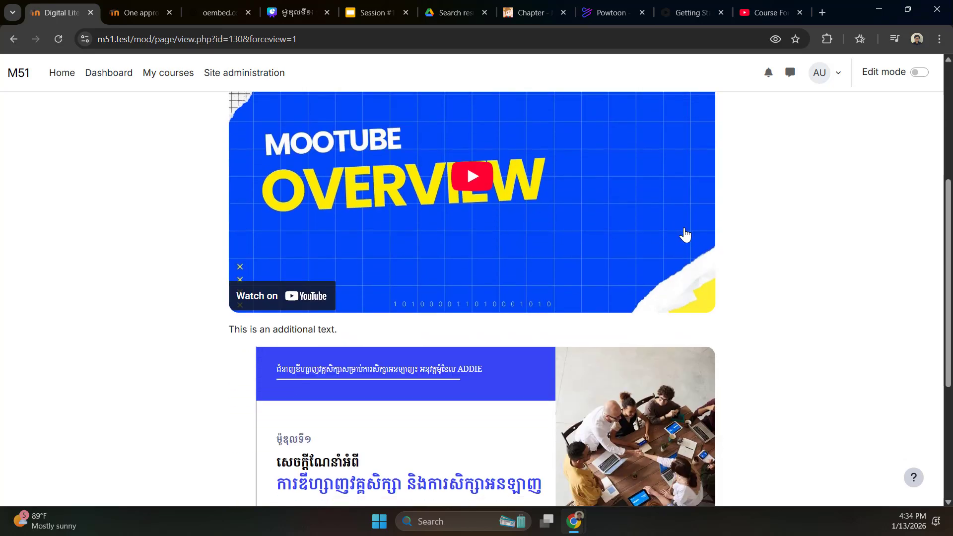
{"action": "scroll", "coordinate": [502, 231], "scroll_direction": "up", "scroll_amount": 2}
{"action": "left_click", "coordinate": [502, 231]}
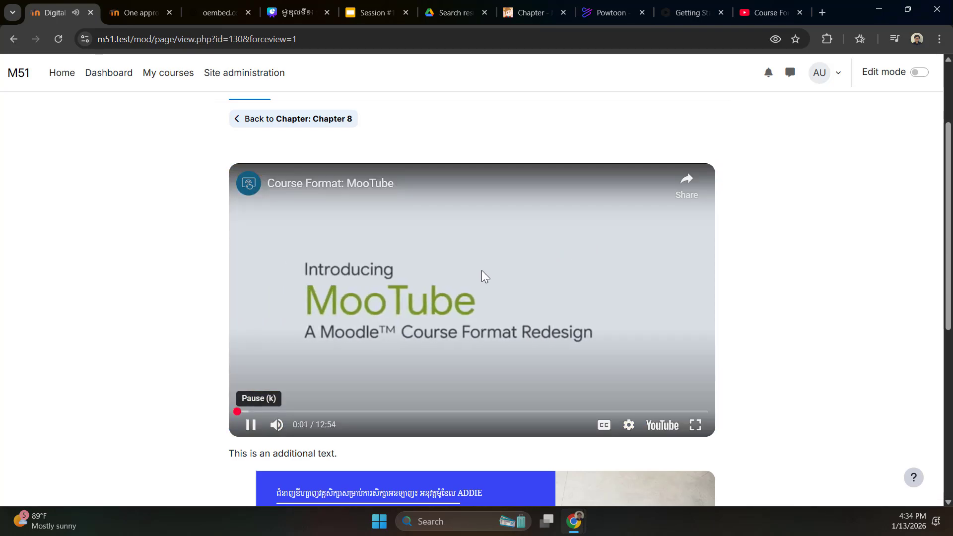
{"action": "left_click", "coordinate": [486, 277]}
Step: Browse through the slides of the embedded Canva presentation, moving forward and back
{"action": "scroll", "coordinate": [552, 234], "scroll_direction": "down", "scroll_amount": 6}
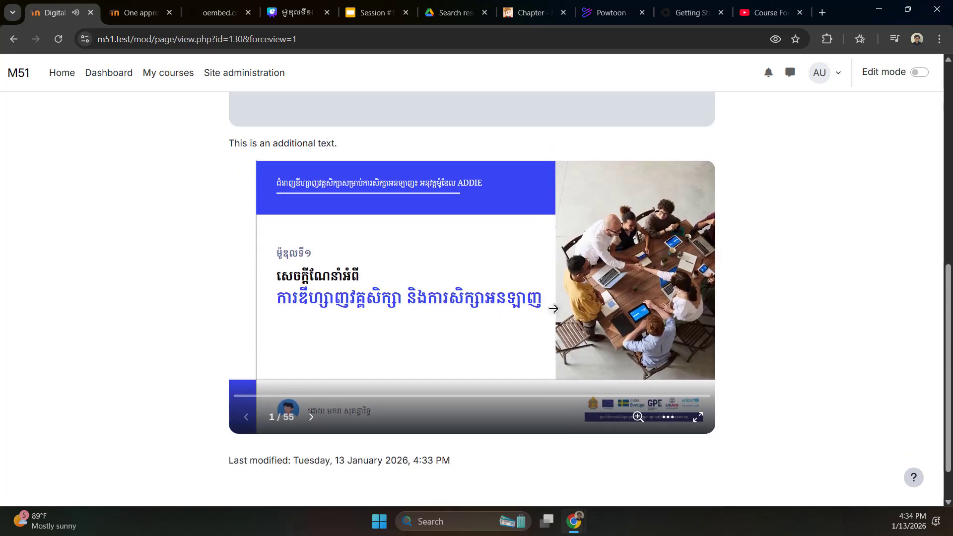
{"action": "left_click", "coordinate": [675, 293]}
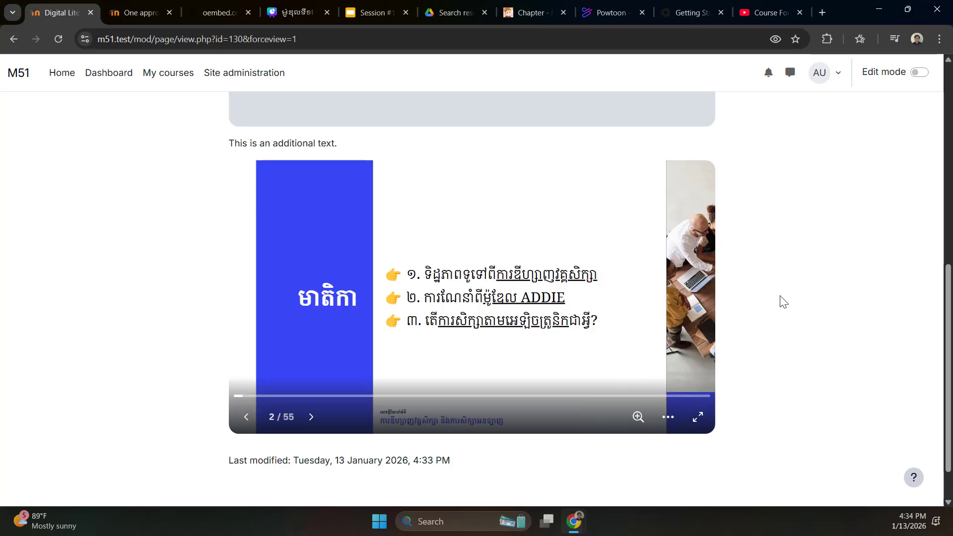
{"action": "left_click", "coordinate": [673, 290]}
{"action": "left_click", "coordinate": [674, 289]}
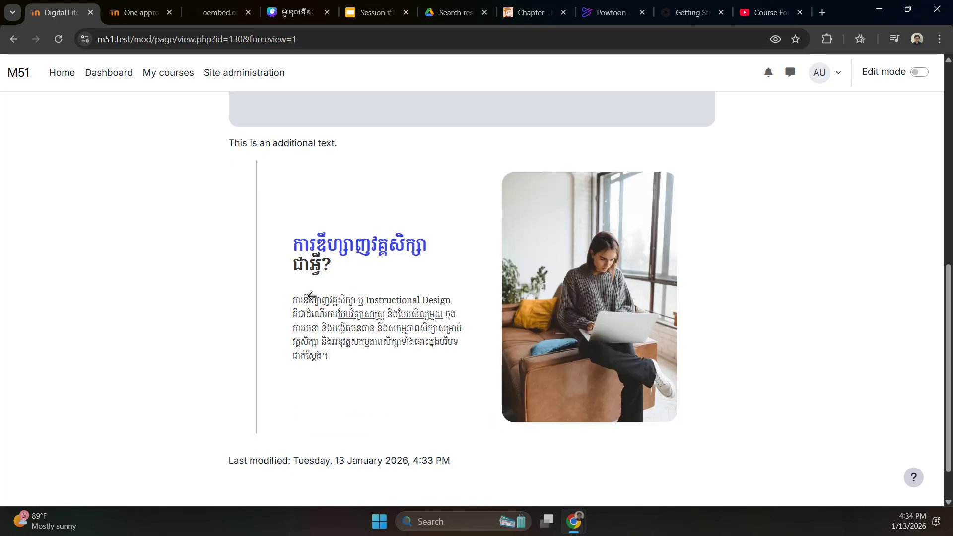
{"action": "left_click", "coordinate": [288, 294]}
{"action": "left_click", "coordinate": [606, 298]}
{"action": "left_click", "coordinate": [658, 293]}
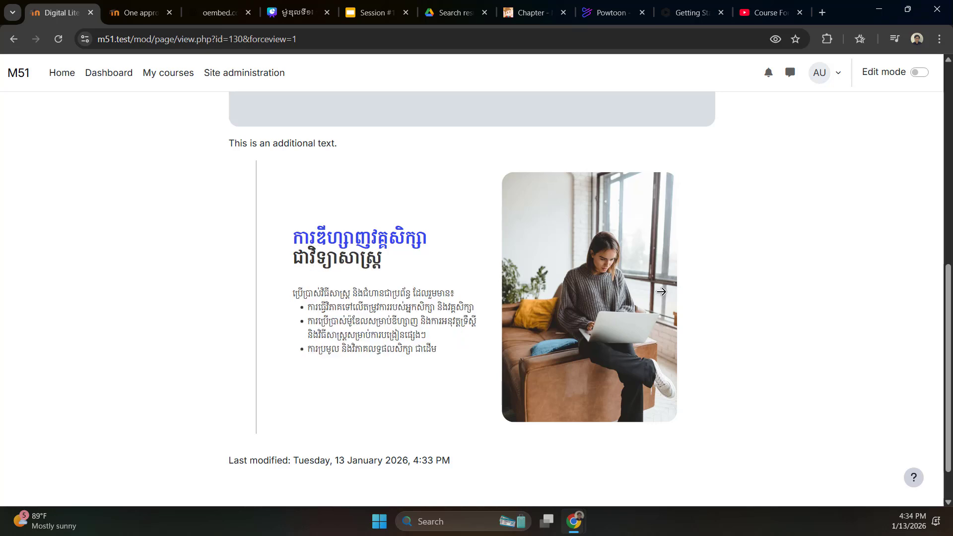
{"action": "left_click", "coordinate": [667, 292]}
{"action": "left_click", "coordinate": [665, 289]}
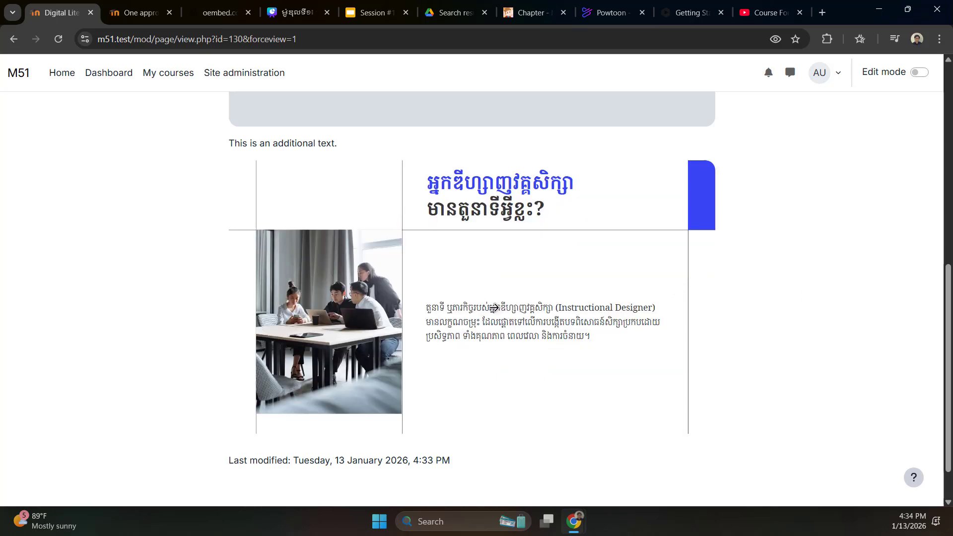
Step: Review the displayed page and reopen the settings of the "OEmbed Content Demo" page
{"action": "scroll", "coordinate": [682, 273], "scroll_direction": "up", "scroll_amount": 4}
{"action": "scroll", "coordinate": [660, 248], "scroll_direction": "up", "scroll_amount": 1}
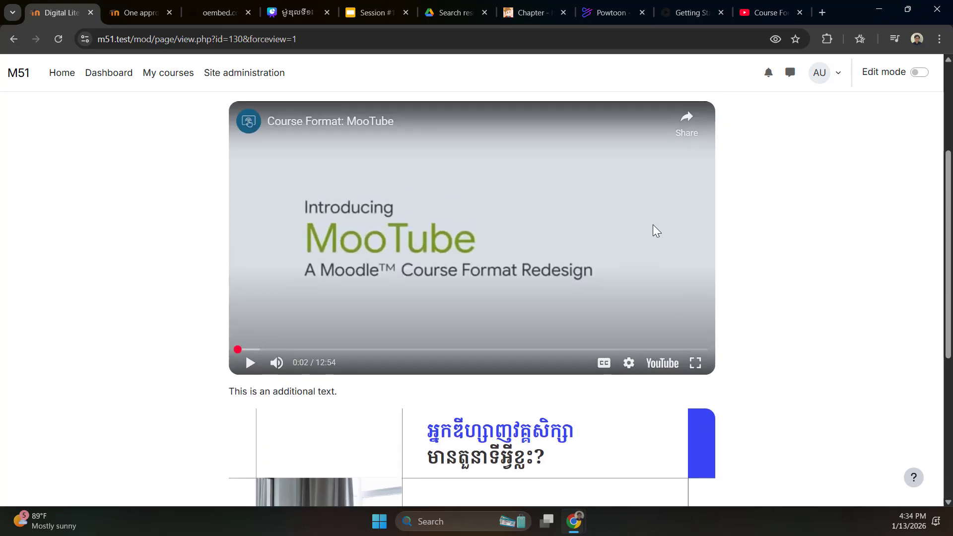
{"action": "scroll", "coordinate": [748, 293], "scroll_direction": "up", "scroll_amount": 3}
{"action": "scroll", "coordinate": [723, 314], "scroll_direction": "down", "scroll_amount": 7}
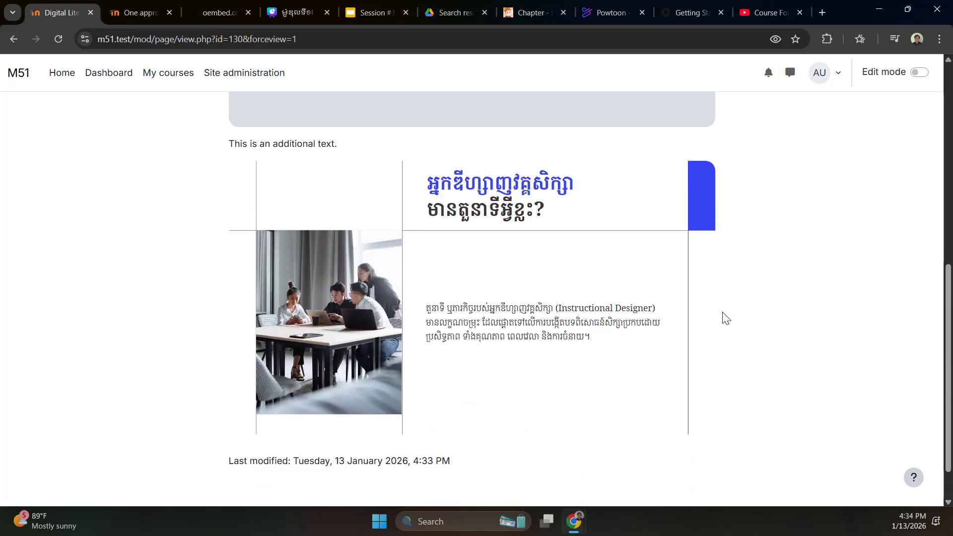
{"action": "scroll", "coordinate": [759, 330], "scroll_direction": "up", "scroll_amount": 6}
{"action": "scroll", "coordinate": [759, 323], "scroll_direction": "up", "scroll_amount": 3}
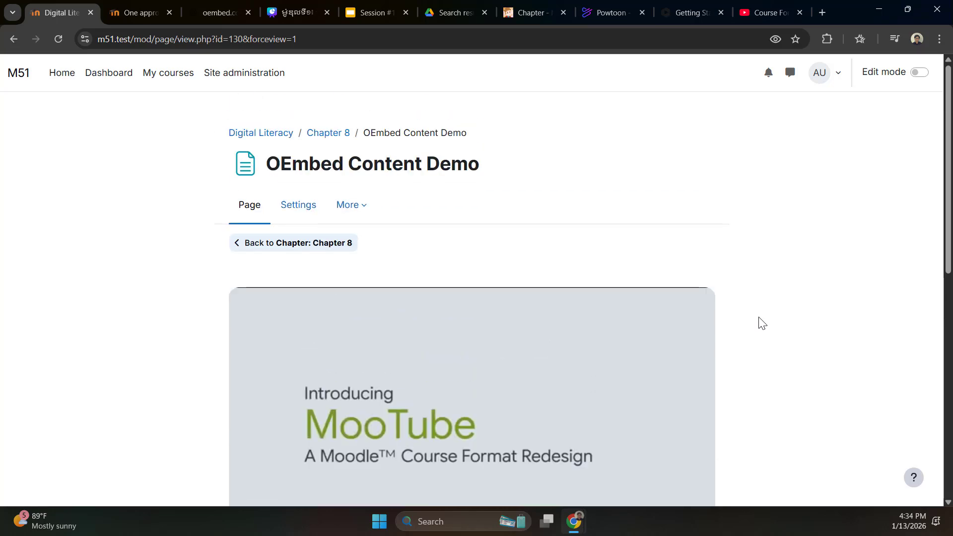
{"action": "left_click", "coordinate": [300, 210]}
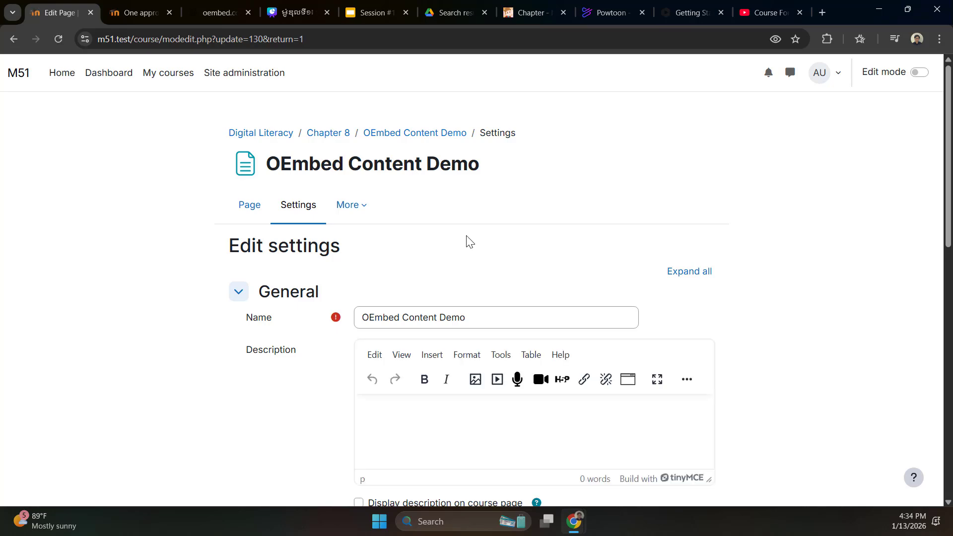
Step: Enlarge the page content editor and open the MooTube video's OEmbed options for updating
{"action": "scroll", "coordinate": [461, 264], "scroll_direction": "down", "scroll_amount": 5}
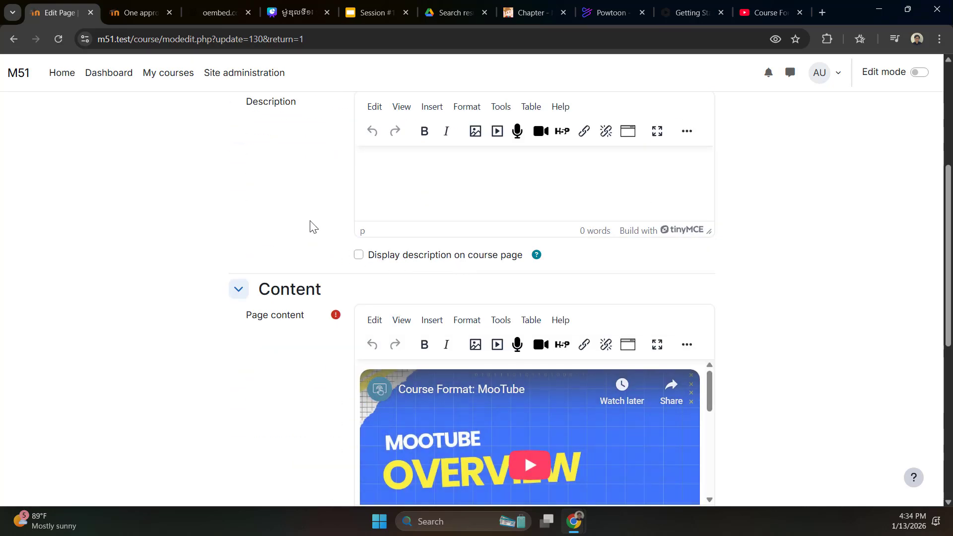
{"action": "scroll", "coordinate": [312, 225], "scroll_direction": "down", "scroll_amount": 4}
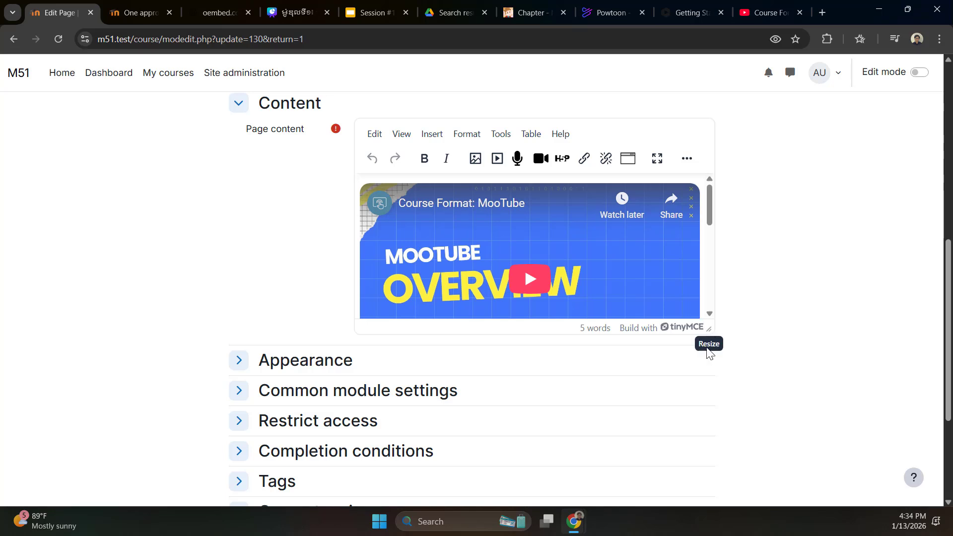
{"action": "left_click_drag", "start_coordinate": [708, 329], "coordinate": [709, 437]}
{"action": "left_click", "coordinate": [545, 314]}
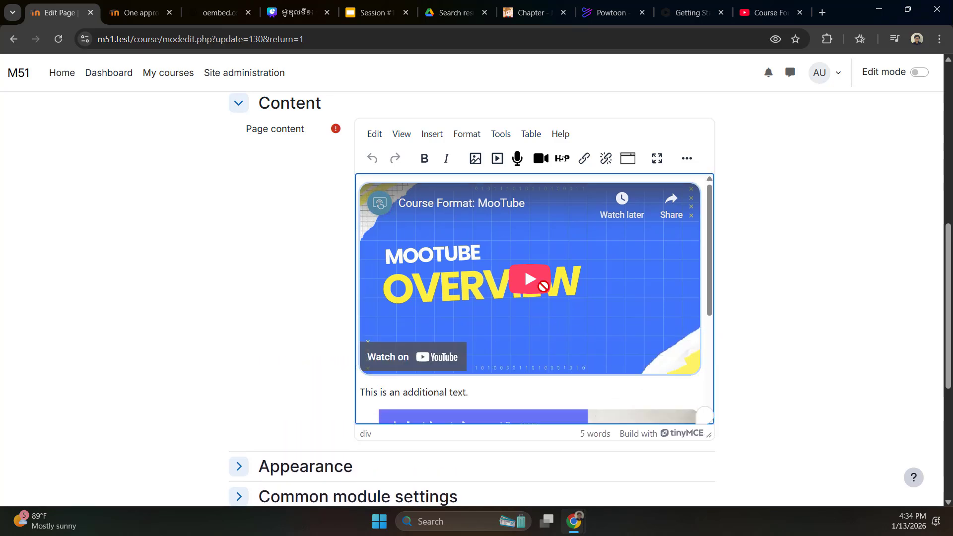
{"action": "double_click", "coordinate": [537, 277]}
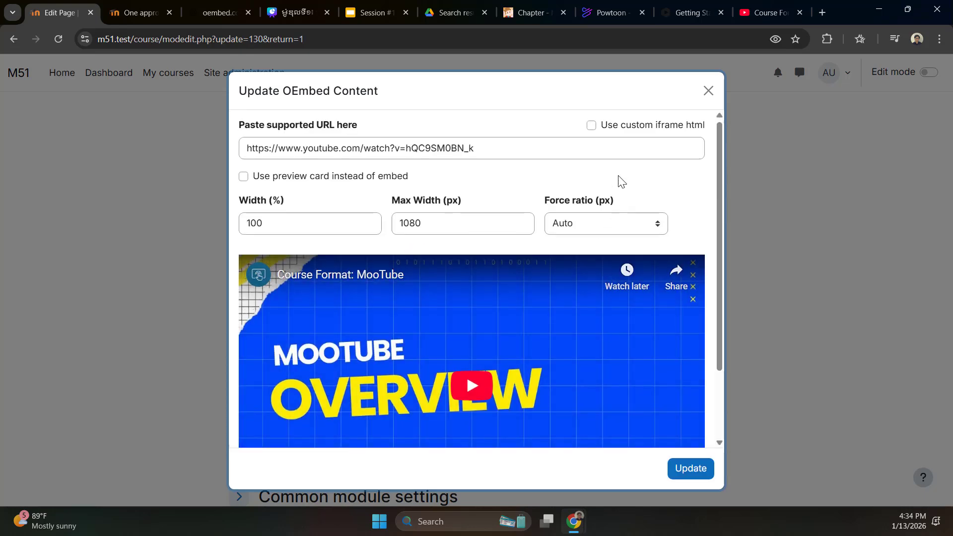
{"action": "scroll", "coordinate": [597, 225], "scroll_direction": "down", "scroll_amount": 2}
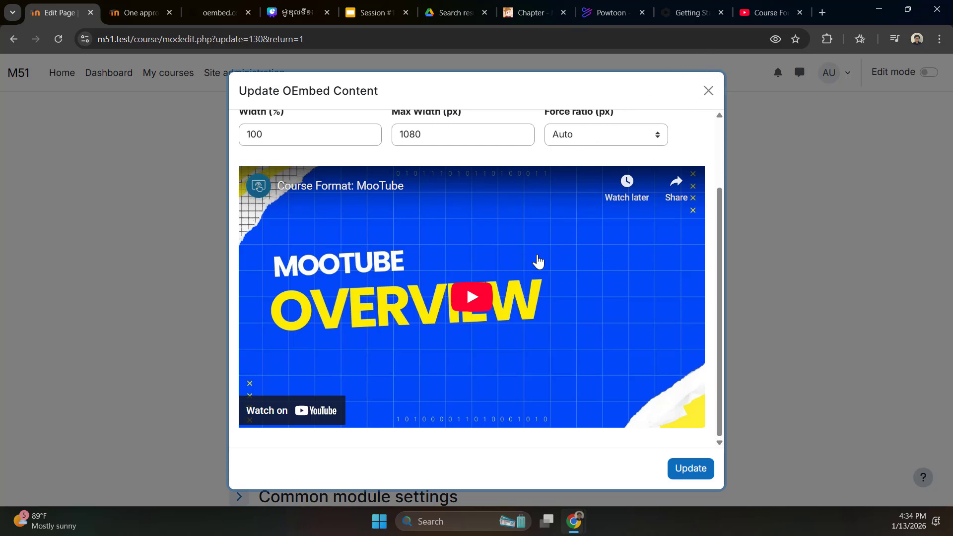
{"action": "scroll", "coordinate": [537, 258], "scroll_direction": "up", "scroll_amount": 2}
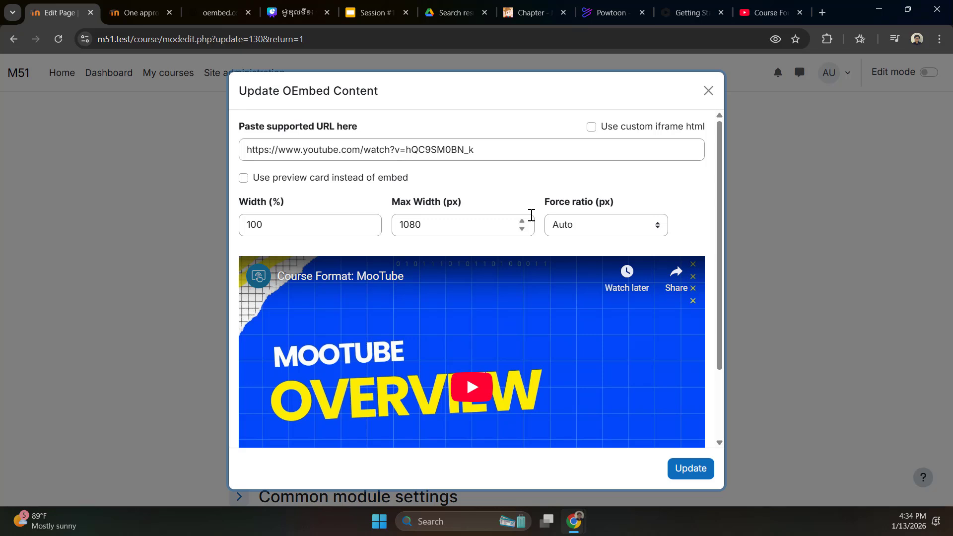
Step: Switch to the Powtoon page and copy the web address of the "5 Whiteboard Tips to Being an Ally" presentation
{"action": "left_click", "coordinate": [605, 11]}
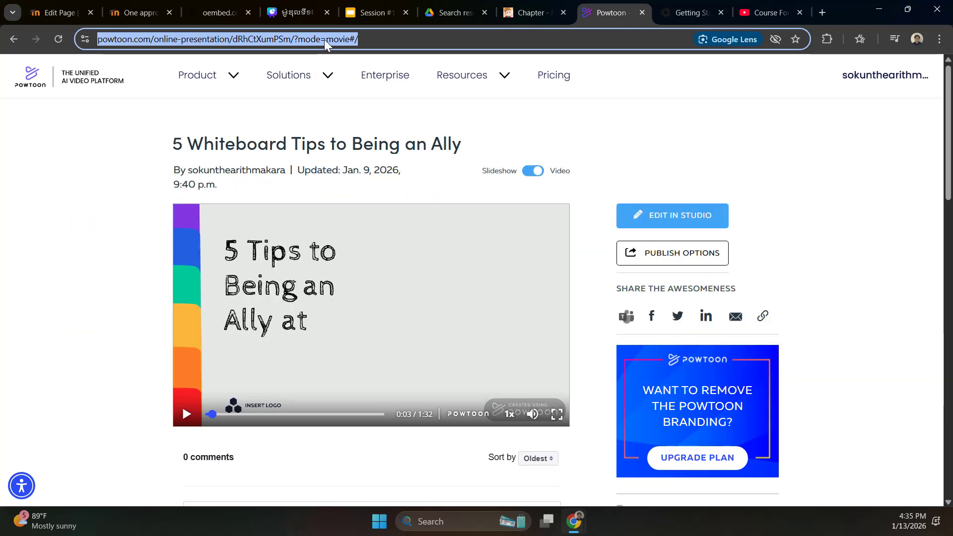
{"action": "left_click", "coordinate": [129, 298]}
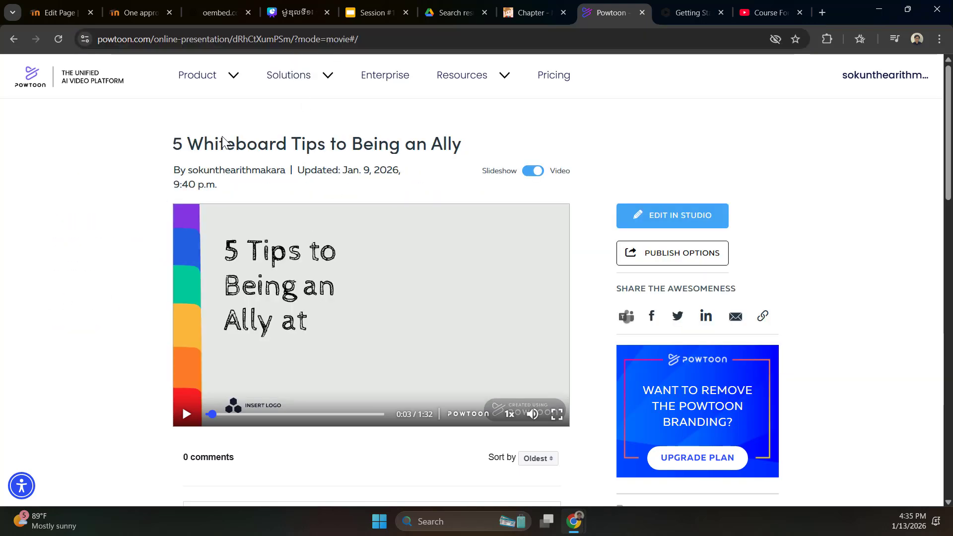
{"action": "left_click", "coordinate": [271, 38]}
{"action": "key", "text": "ctrl+c"}
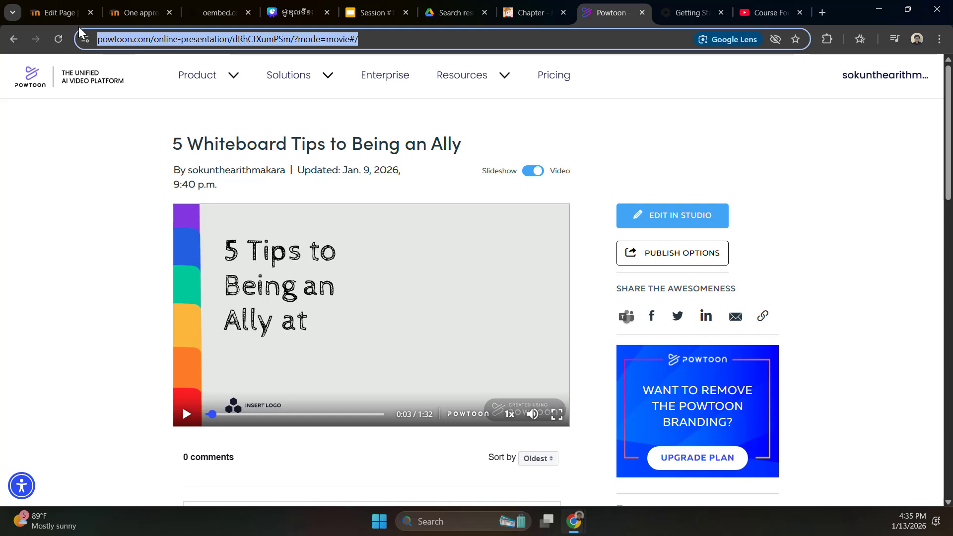
Step: Return to Moodle, replace the embed's YouTube URL with the copied Powtoon link, and check the preview
{"action": "left_click", "coordinate": [58, 11]}
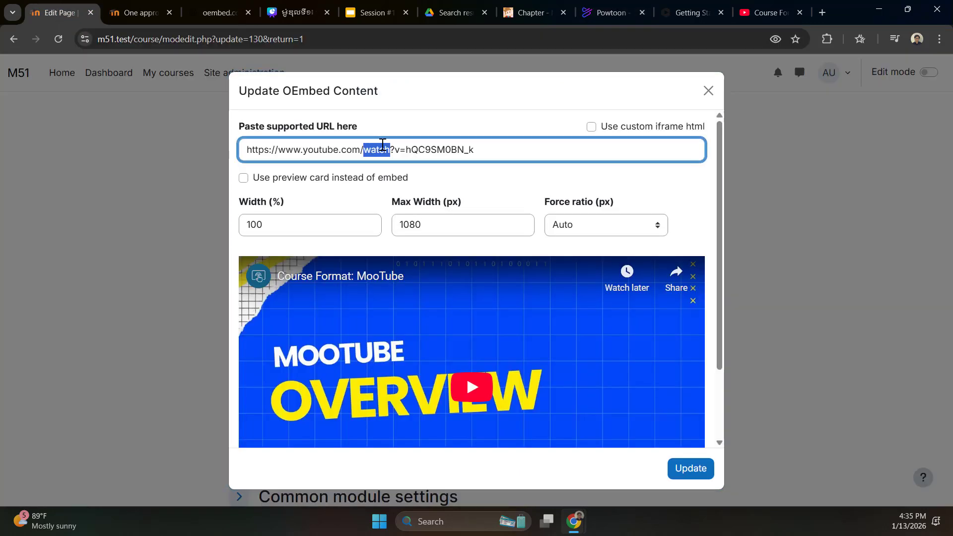
{"action": "triple_click", "coordinate": [381, 144]}
{"action": "key", "text": "ctrl+v"}
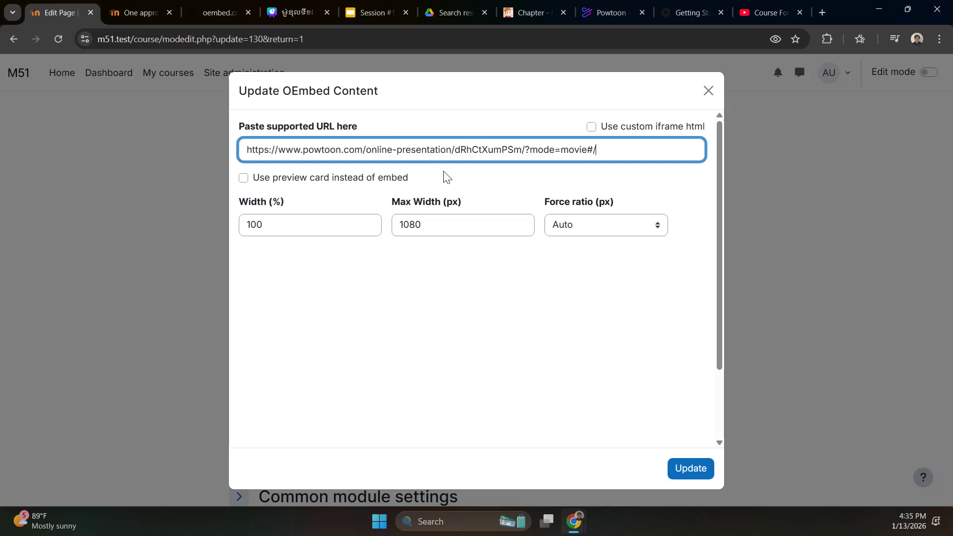
{"action": "left_click", "coordinate": [519, 190]}
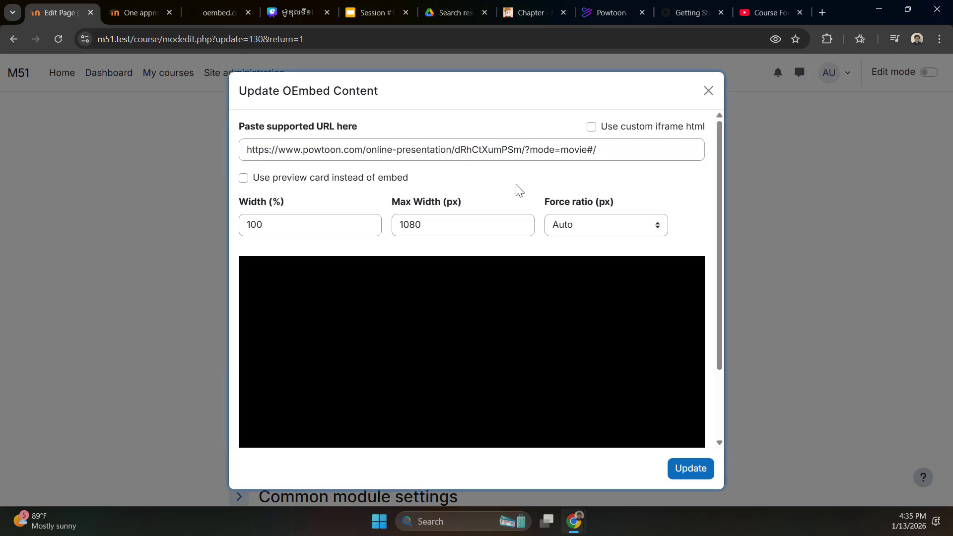
{"action": "scroll", "coordinate": [518, 190], "scroll_direction": "down", "scroll_amount": 2}
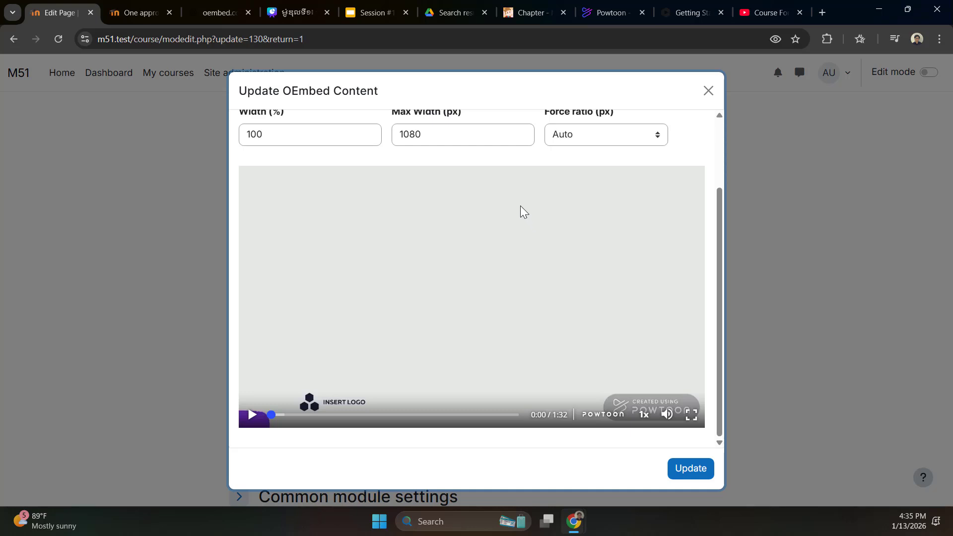
{"action": "scroll", "coordinate": [508, 164], "scroll_direction": "up", "scroll_amount": 2}
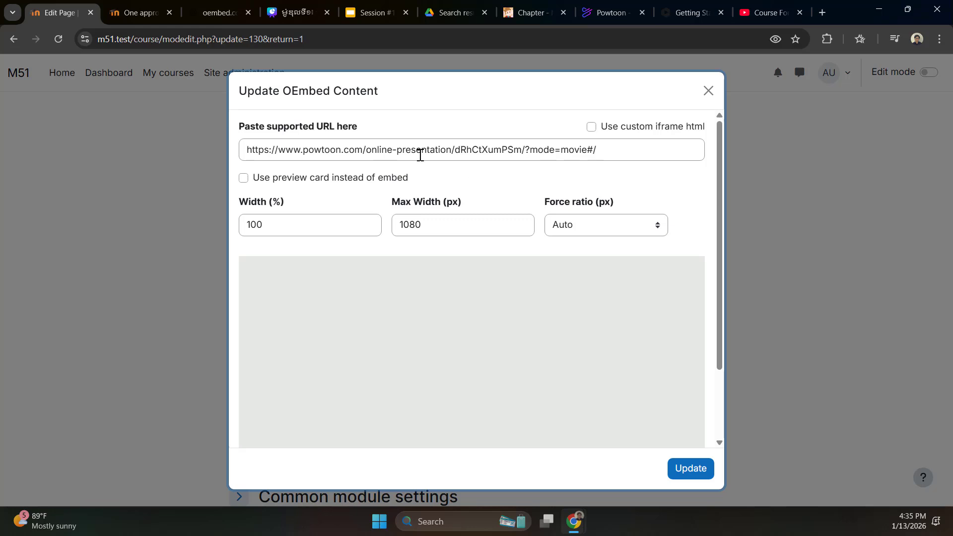
Step: Examine the supported provider list at oembed.com/providers.json, collapsing and re-expanding its entries, and return to Moodle
{"action": "left_click", "coordinate": [212, 15]}
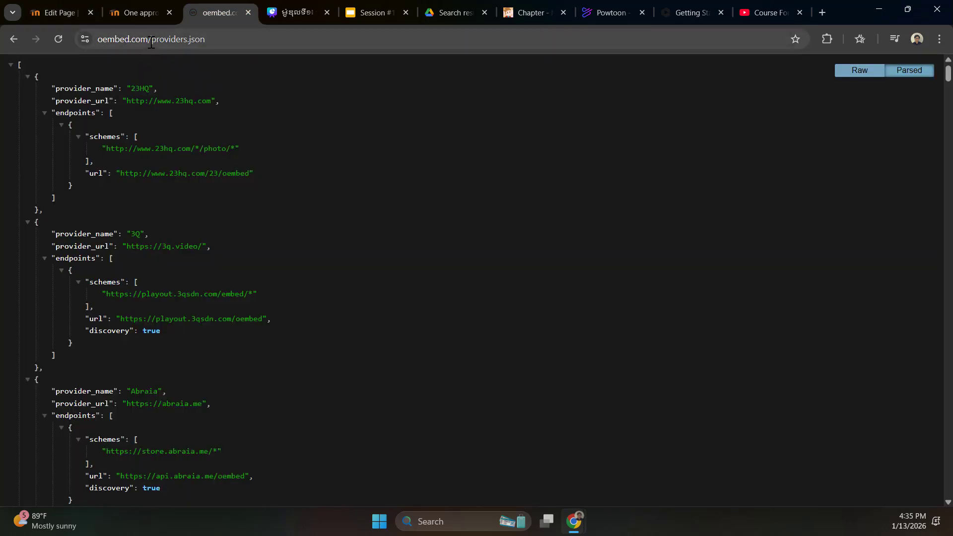
{"action": "left_click", "coordinate": [11, 65]}
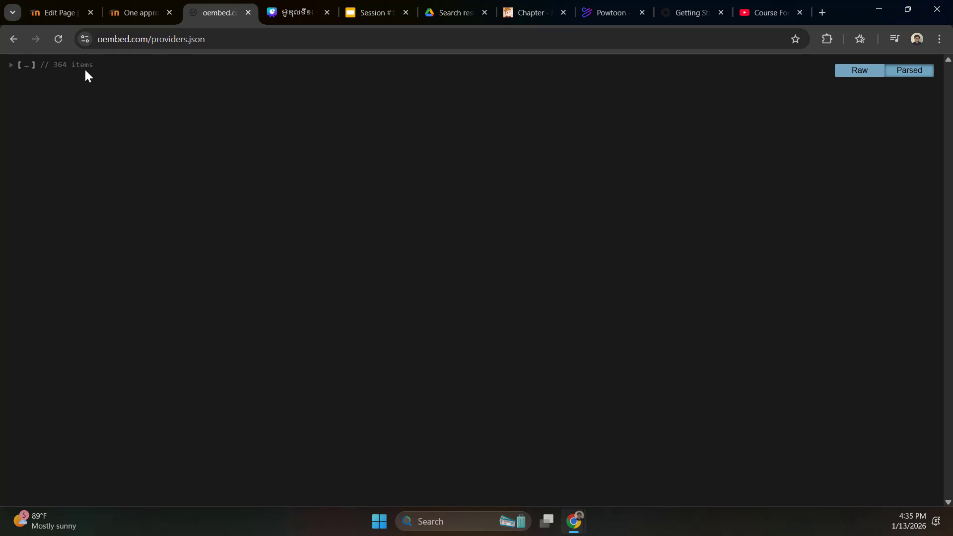
{"action": "left_click", "coordinate": [10, 65]}
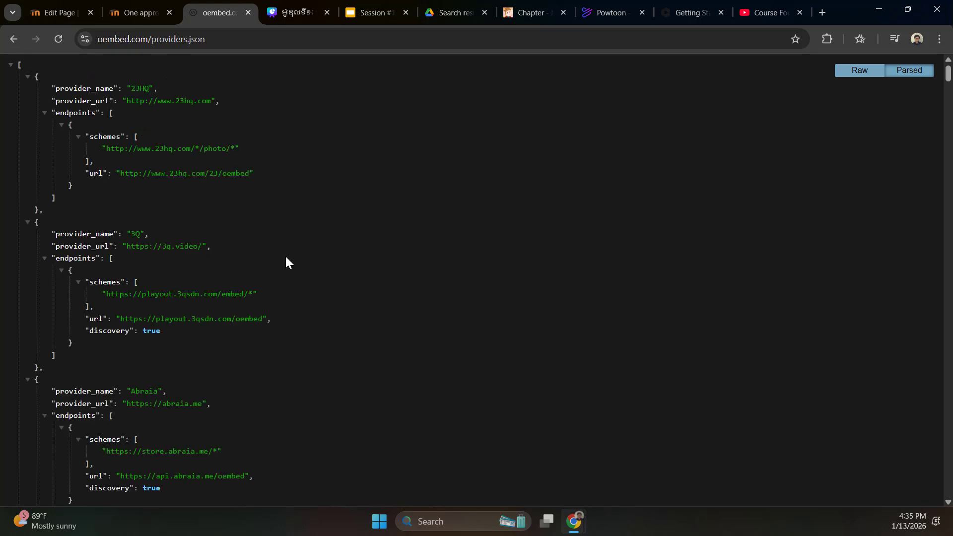
{"action": "left_click", "coordinate": [45, 11]}
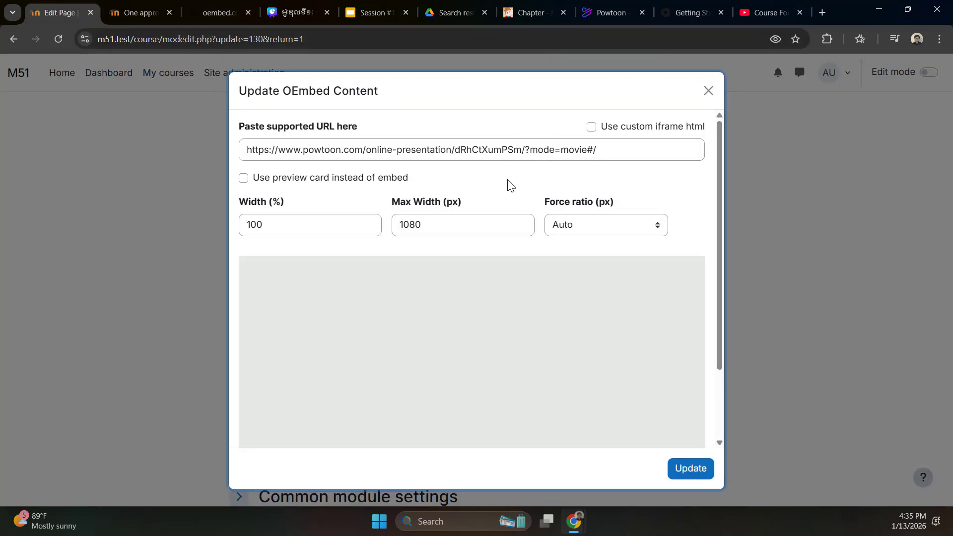
{"action": "left_click", "coordinate": [510, 153]}
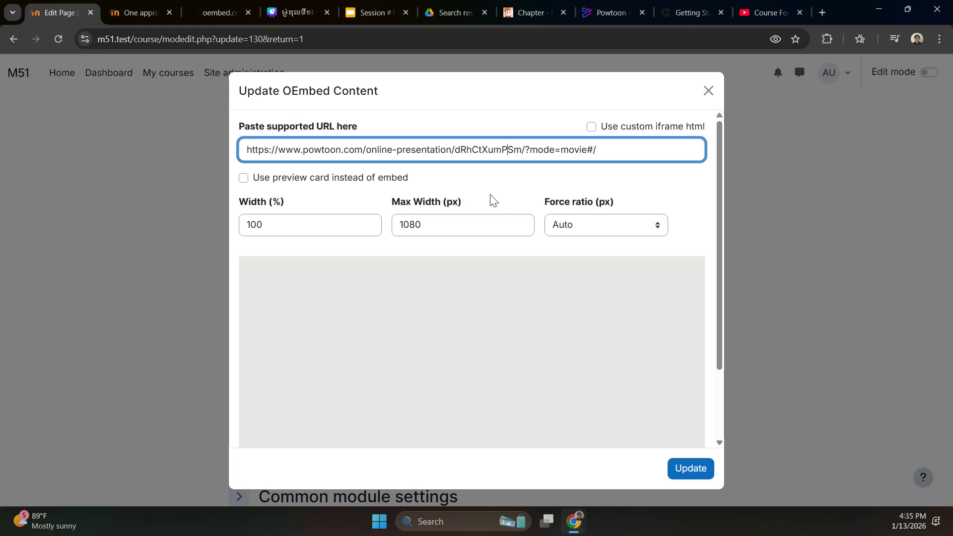
{"action": "left_click_drag", "start_coordinate": [283, 90], "coordinate": [331, 89]}
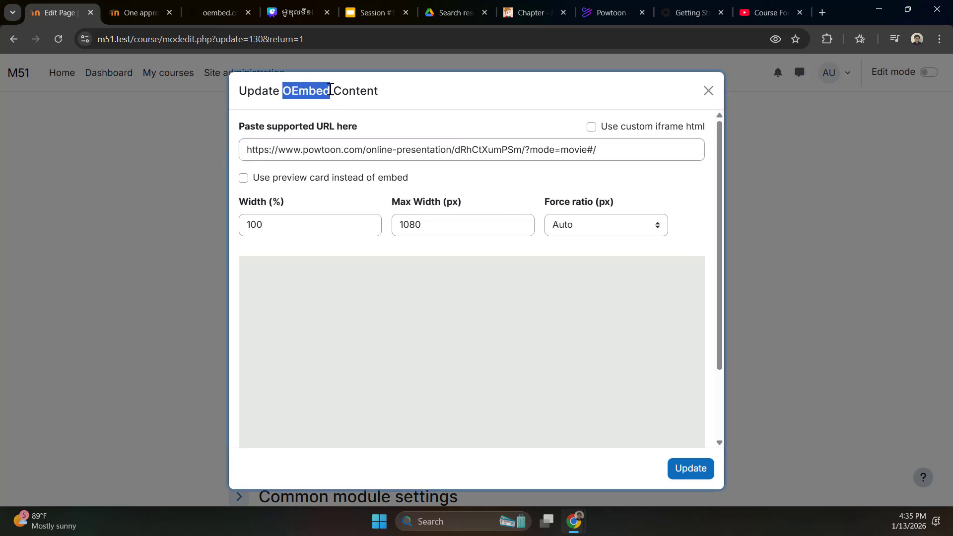
Step: Switch to the "Session #1: Getting Started" Google Slides presentation, review its general access setting, and copy its web address
{"action": "left_click", "coordinate": [441, 125]}
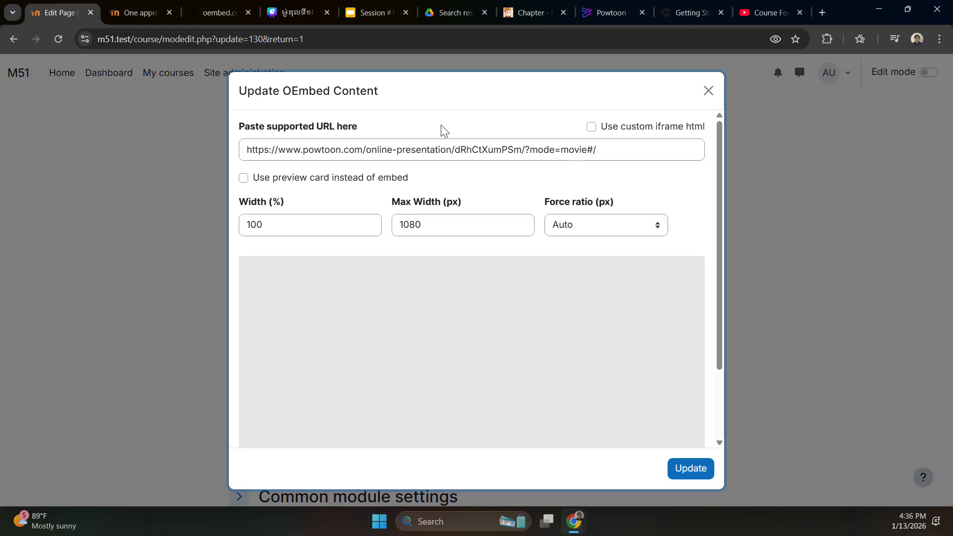
{"action": "left_click", "coordinate": [365, 11]}
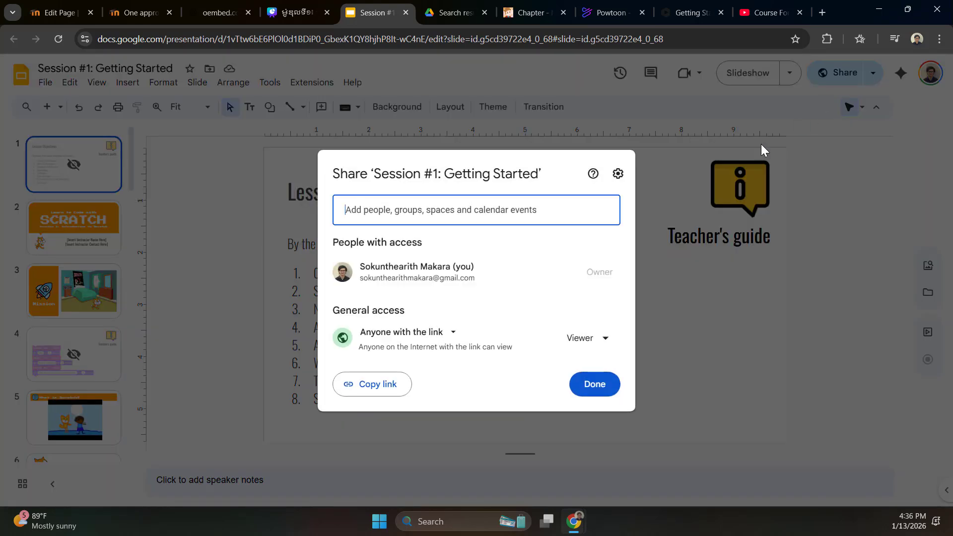
{"action": "left_click", "coordinate": [423, 338]}
{"action": "left_click", "coordinate": [449, 334]}
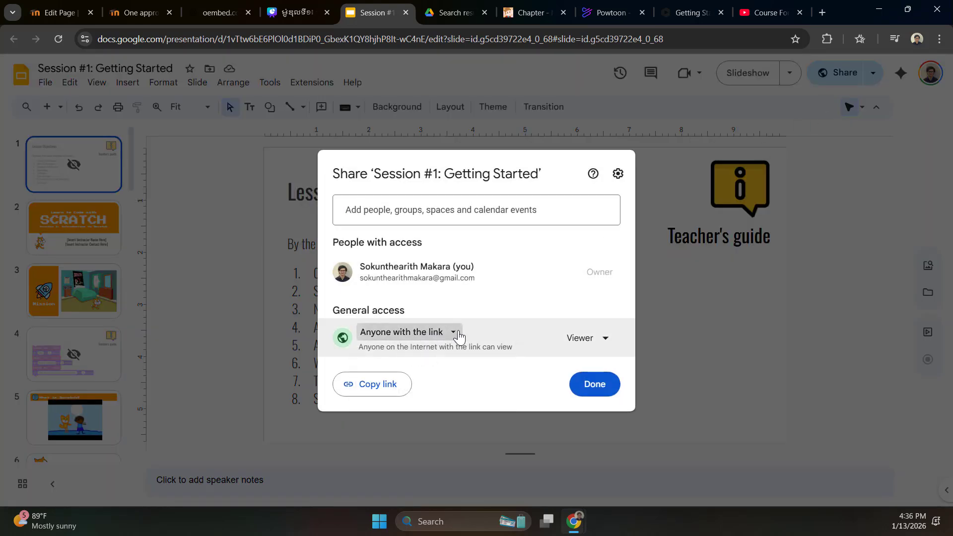
{"action": "left_click", "coordinate": [378, 388]}
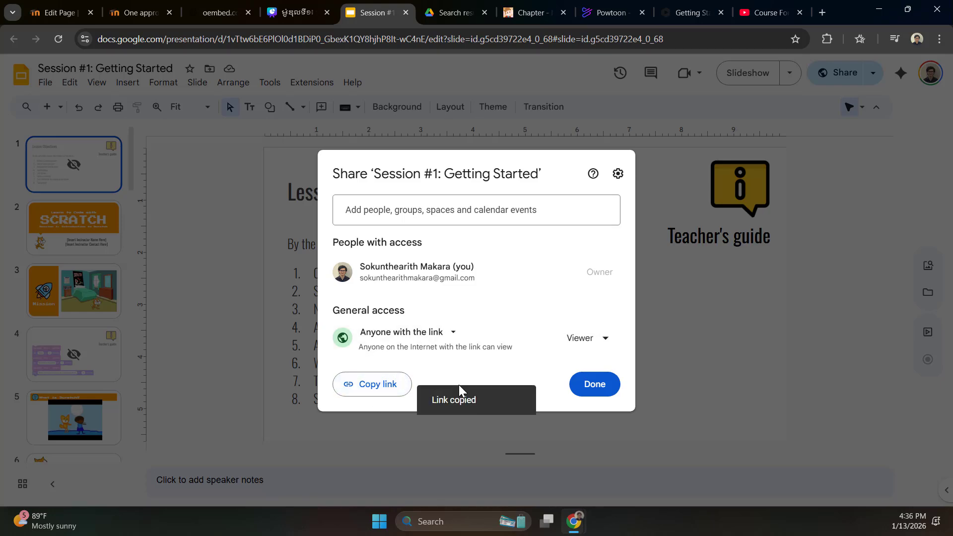
{"action": "left_click", "coordinate": [237, 200]}
{"action": "left_click", "coordinate": [240, 45]}
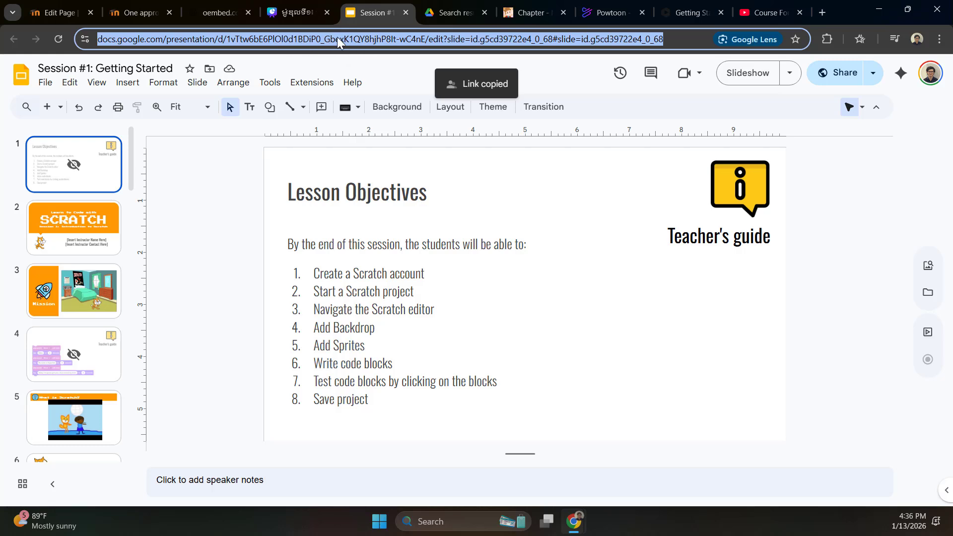
{"action": "left_click", "coordinate": [383, 70]}
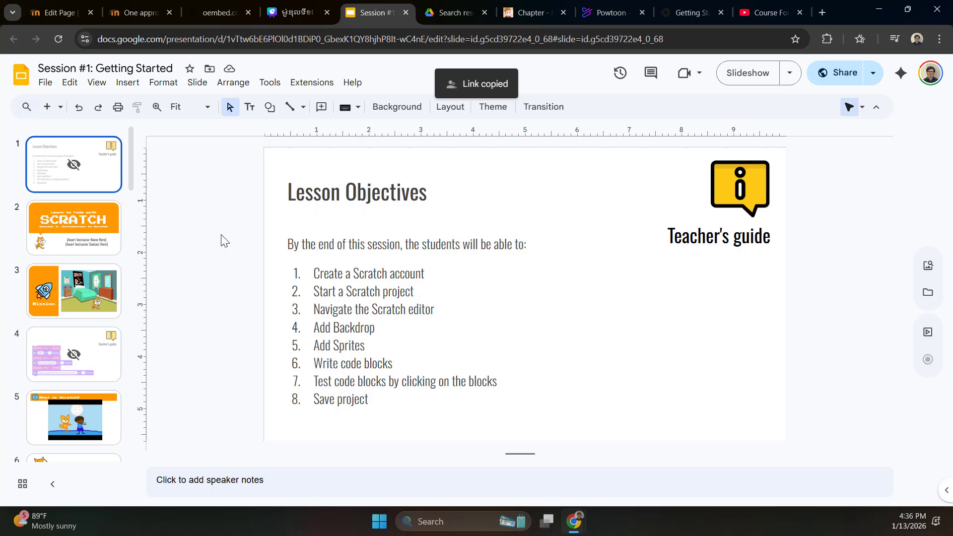
Step: Return to Moodle, replace the embed's Powtoon URL with the copied Google Slides link, and page through the slides in the preview
{"action": "left_click", "coordinate": [59, 13]}
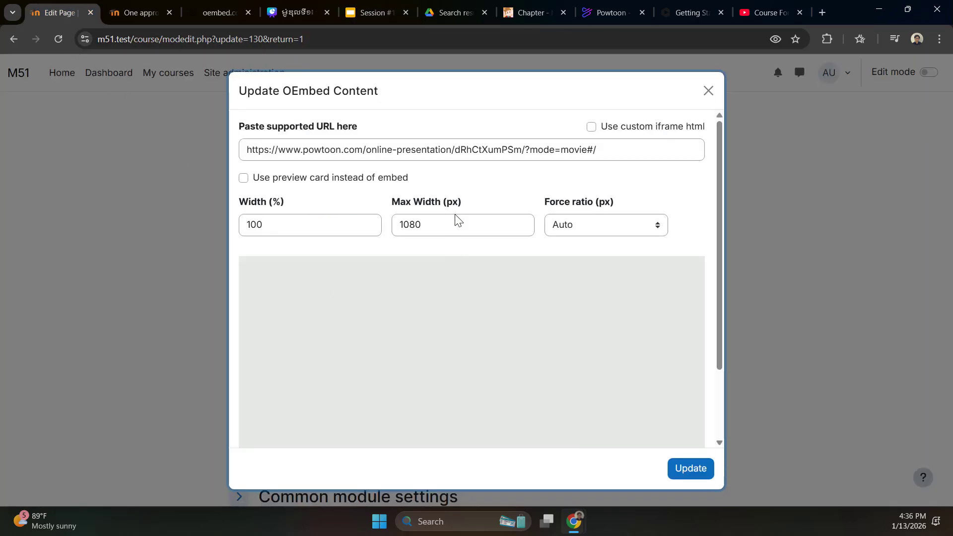
{"action": "triple_click", "coordinate": [440, 151]}
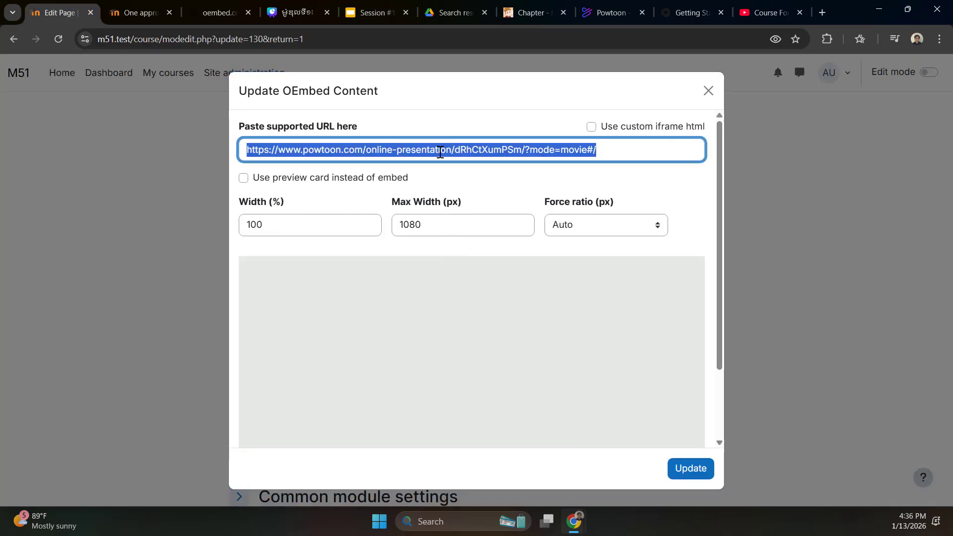
{"action": "key", "text": "ctrl+v"}
{"action": "left_click", "coordinate": [518, 184]}
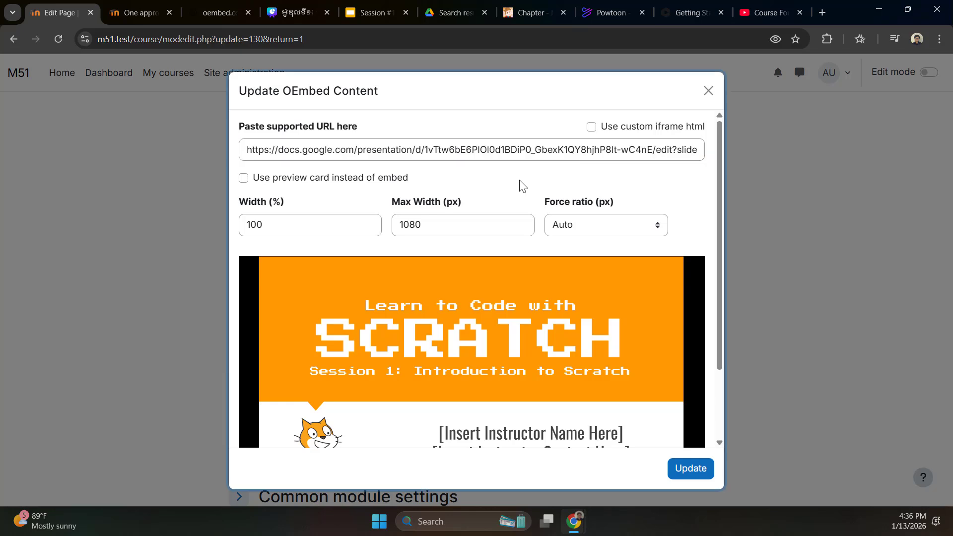
{"action": "scroll", "coordinate": [502, 401], "scroll_direction": "down", "scroll_amount": 5}
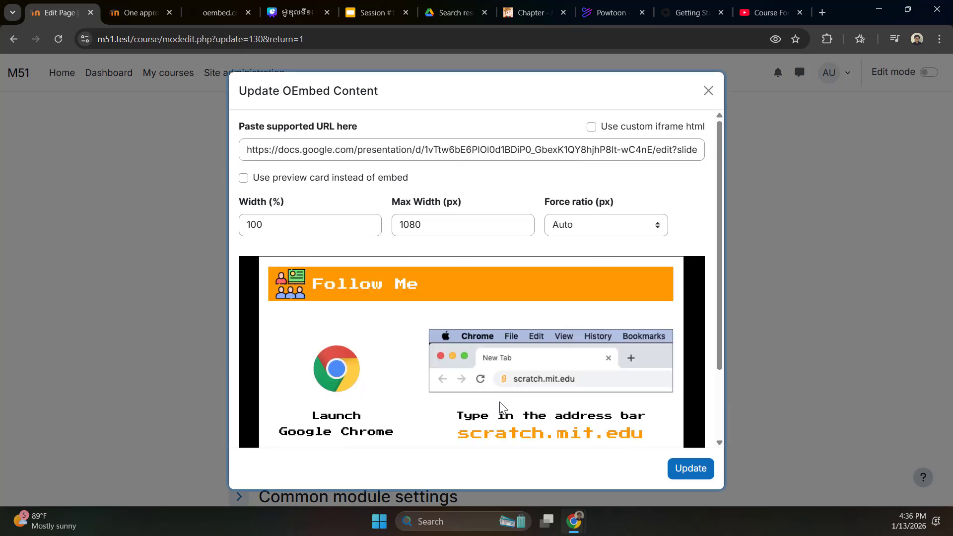
{"action": "scroll", "coordinate": [711, 198], "scroll_direction": "down", "scroll_amount": 2}
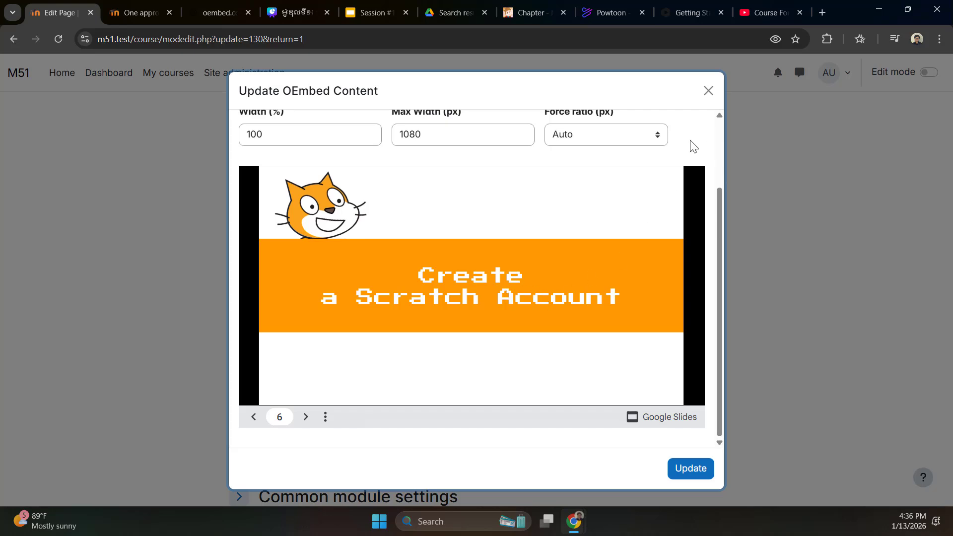
{"action": "scroll", "coordinate": [693, 146], "scroll_direction": "up", "scroll_amount": 2}
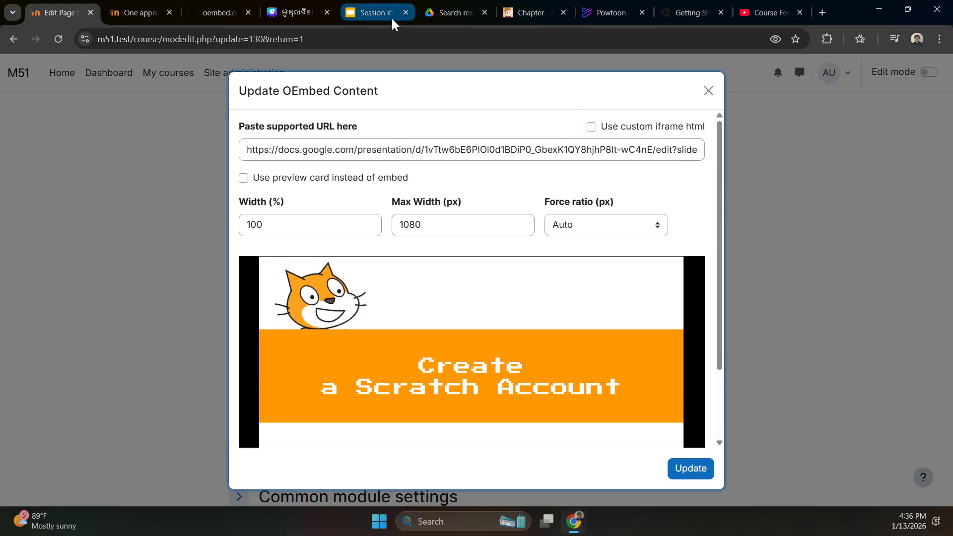
Step: Switch to Google Drive and copy the sharing link of the "Oracle GEN2 in 5 Minutes.mp4" video
{"action": "left_click", "coordinate": [449, 11]}
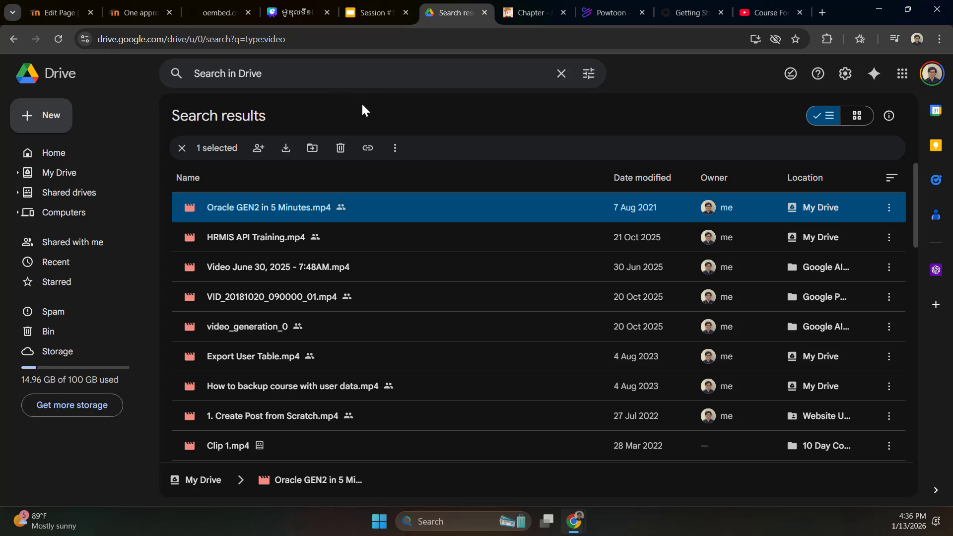
{"action": "right_click", "coordinate": [272, 208]}
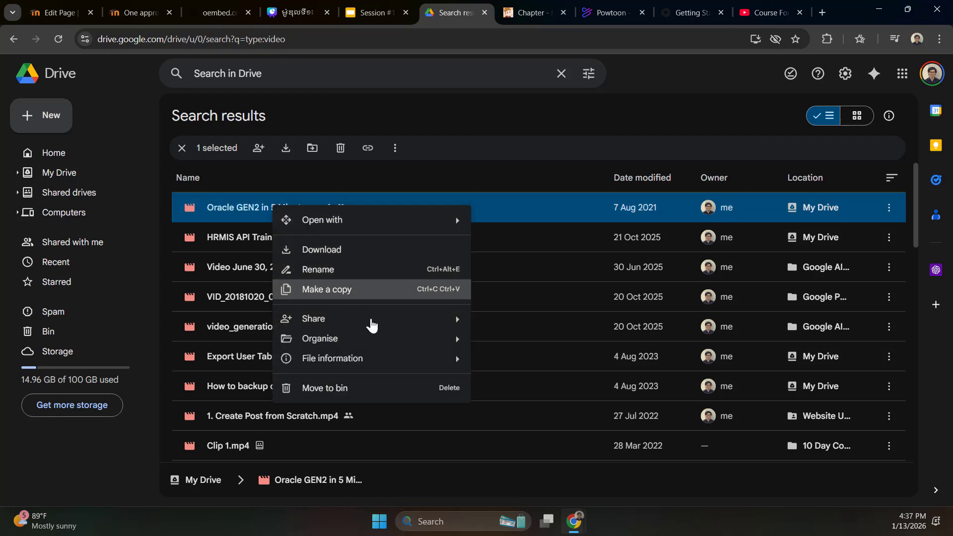
{"action": "mouse_move", "coordinate": [379, 325]}
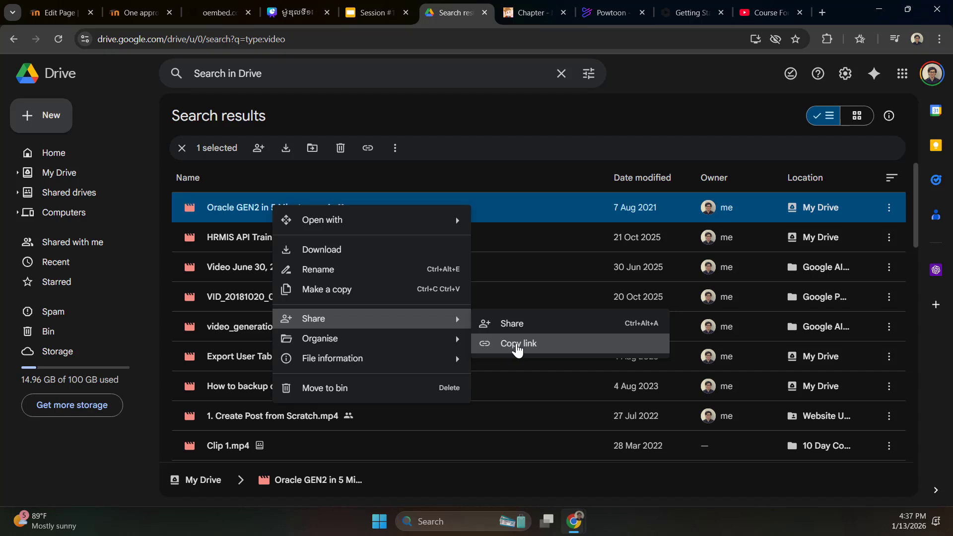
{"action": "left_click", "coordinate": [518, 344]}
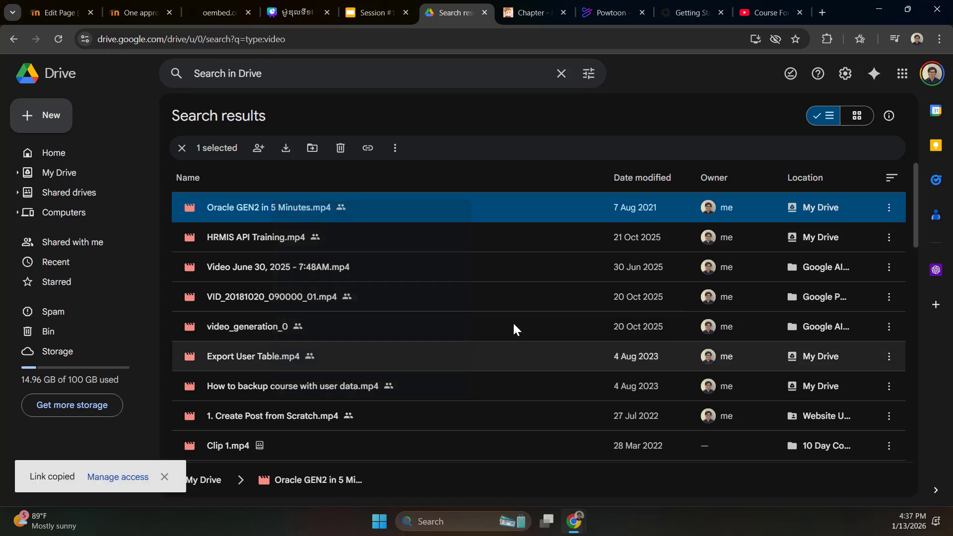
Step: Return to Moodle, replace the embed's Google Slides URL with the copied Drive link, and briefly play and pause the previewed video
{"action": "left_click", "coordinate": [45, 10]}
{"action": "triple_click", "coordinate": [396, 144]}
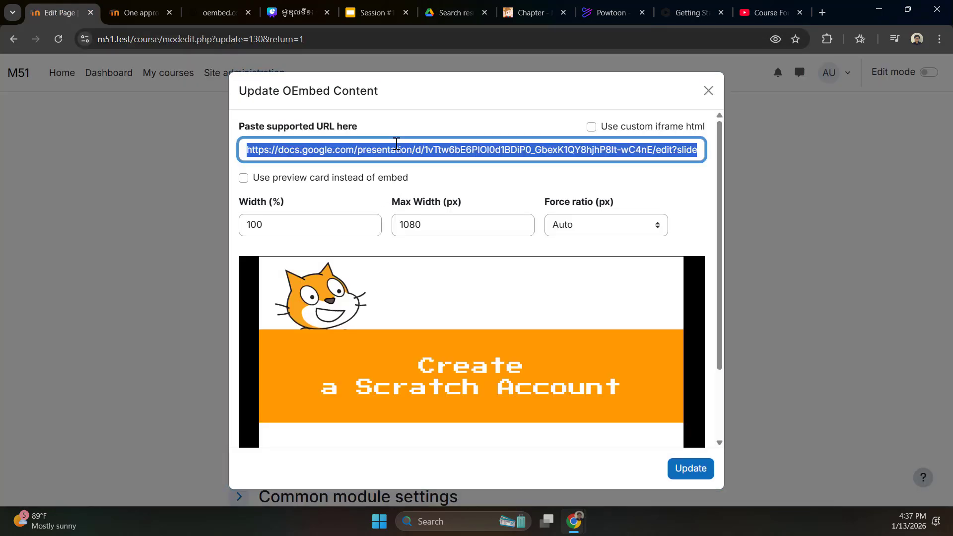
{"action": "key", "text": "ctrl+v"}
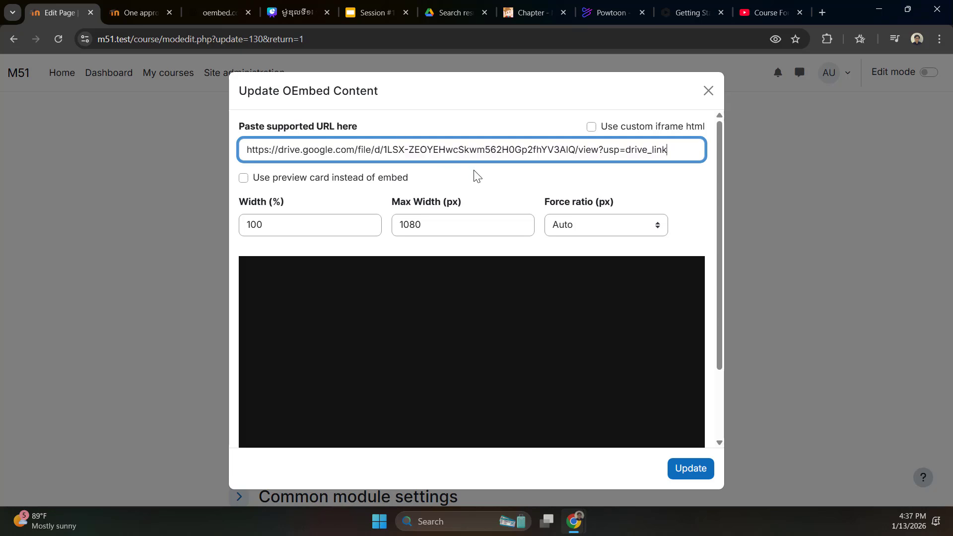
{"action": "left_click", "coordinate": [473, 171]}
{"action": "scroll", "coordinate": [516, 188], "scroll_direction": "down", "scroll_amount": 1}
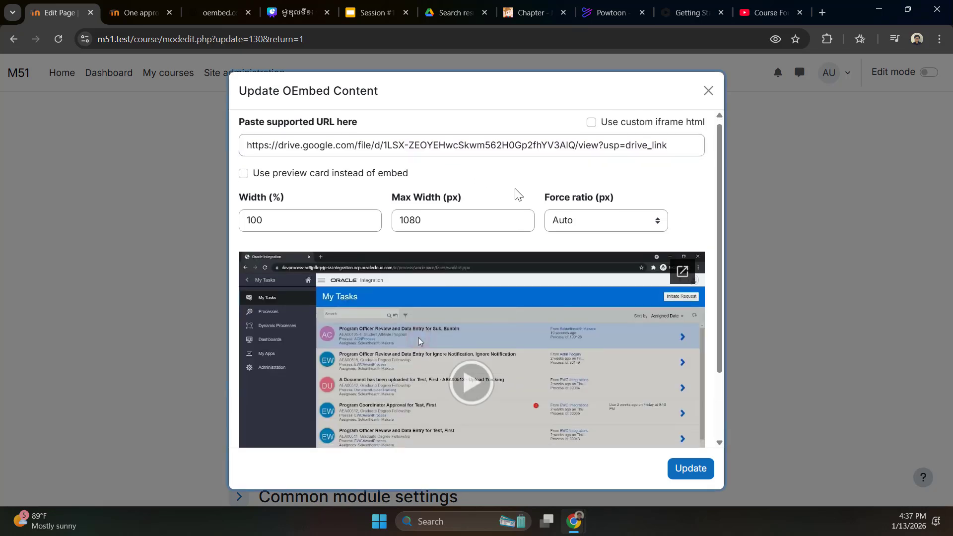
{"action": "left_click", "coordinate": [510, 213]}
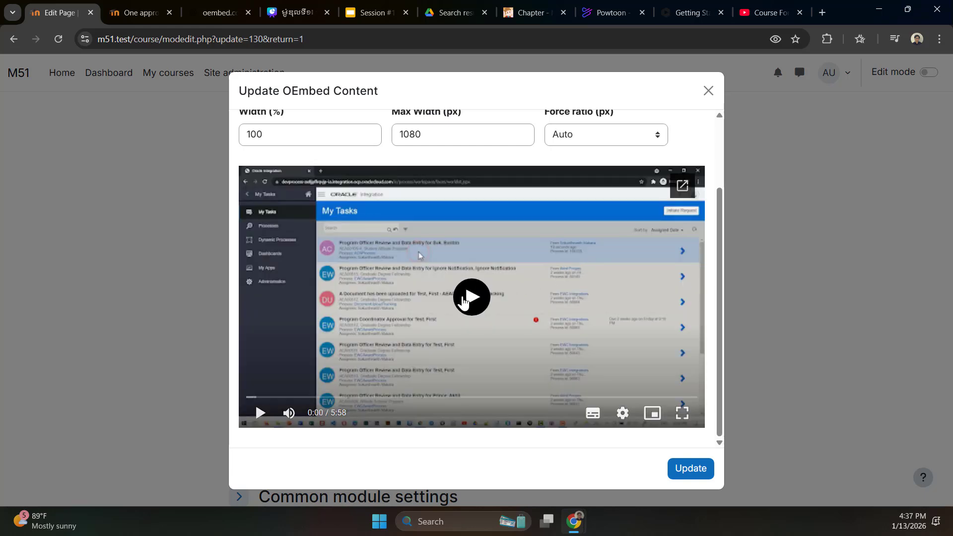
{"action": "left_click", "coordinate": [471, 297]}
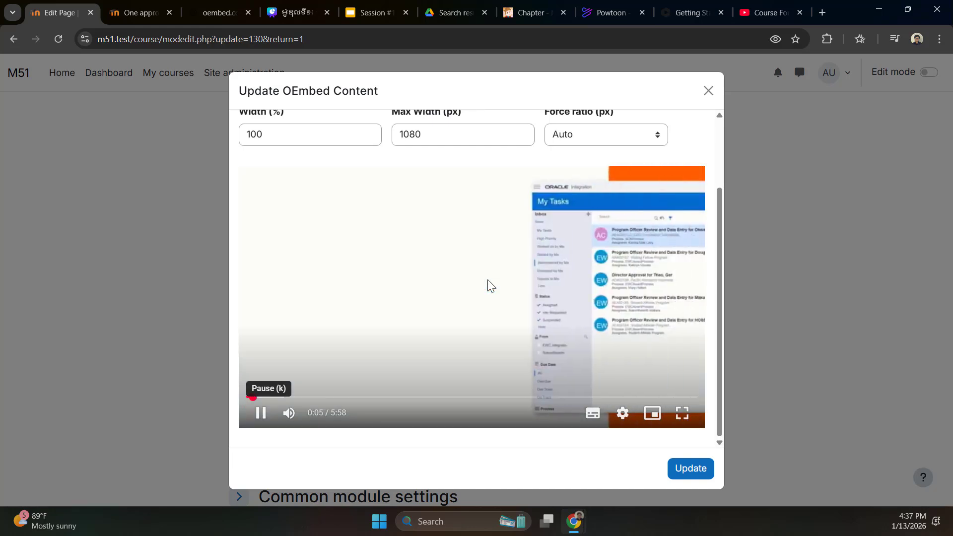
{"action": "left_click", "coordinate": [487, 279]}
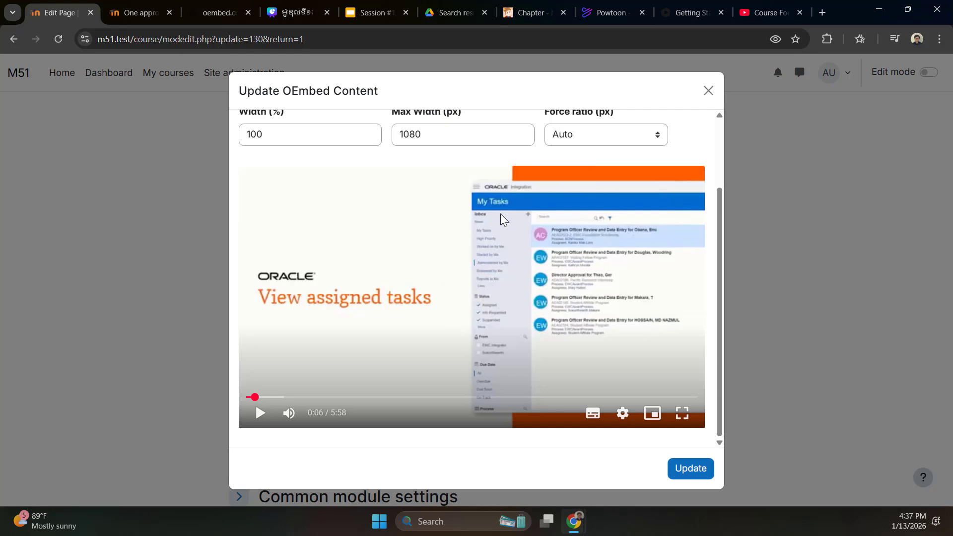
Step: Switch to the My Sunshine Video site, look over the "Chapter" video page, and copy its web address
{"action": "left_click", "coordinate": [380, 13]}
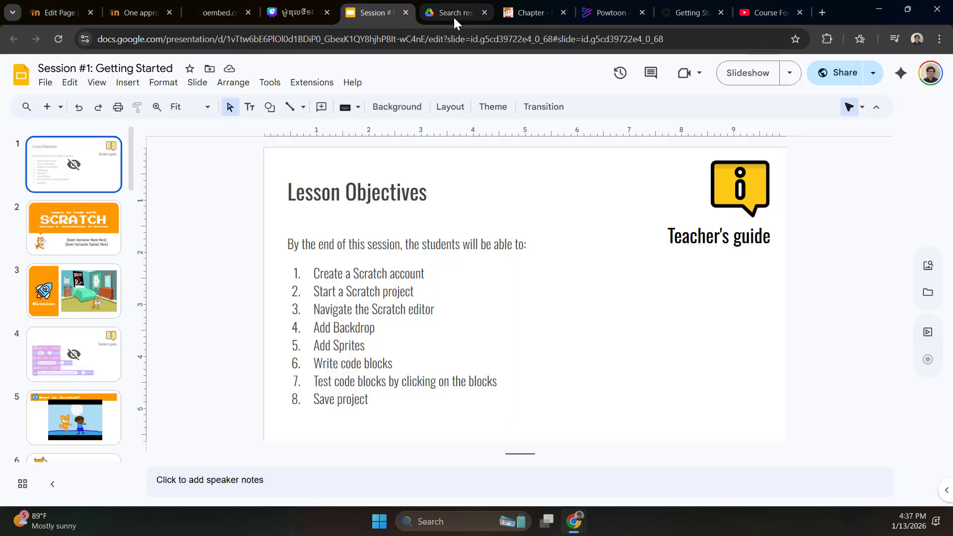
{"action": "left_click", "coordinate": [456, 13]}
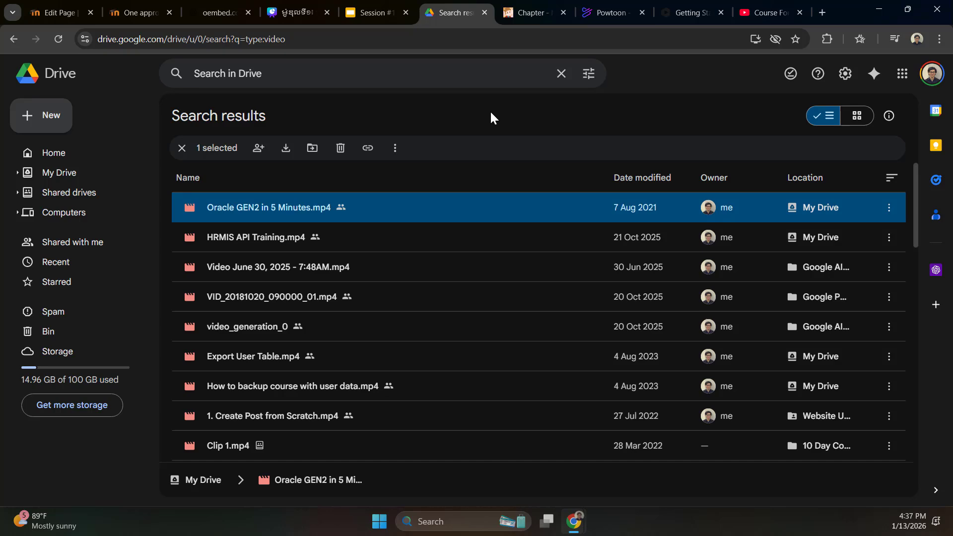
{"action": "left_click", "coordinate": [524, 13]}
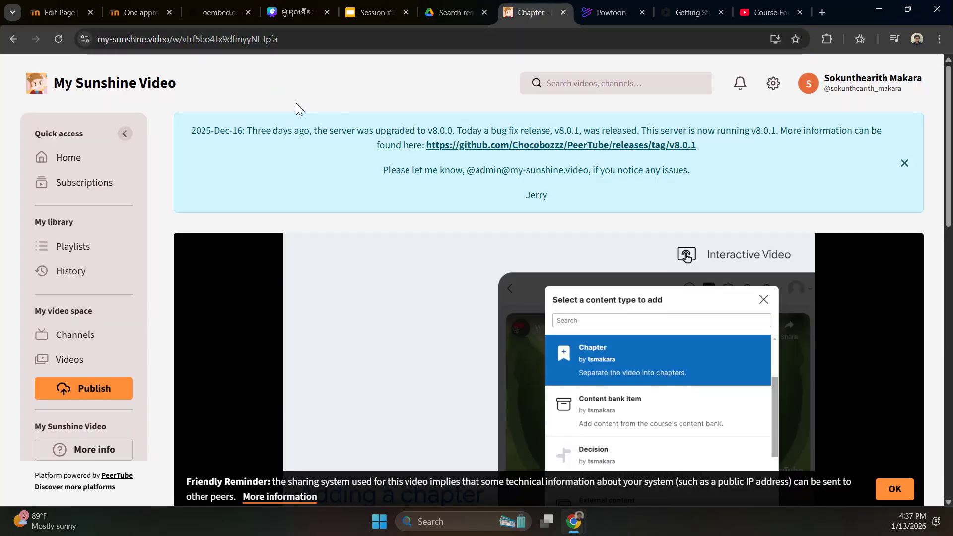
{"action": "scroll", "coordinate": [311, 132], "scroll_direction": "down", "scroll_amount": 8}
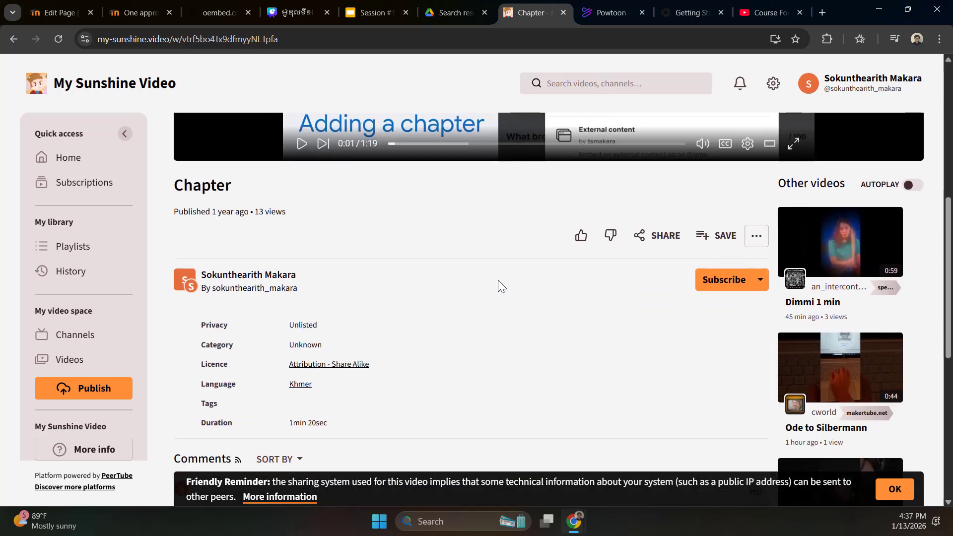
{"action": "scroll", "coordinate": [498, 298], "scroll_direction": "up", "scroll_amount": 8}
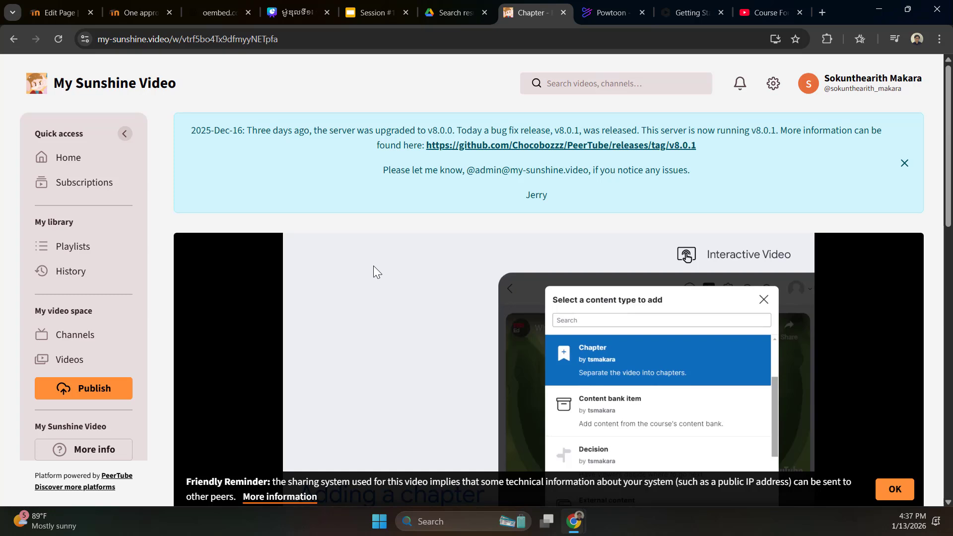
{"action": "scroll", "coordinate": [374, 278], "scroll_direction": "down", "scroll_amount": 4}
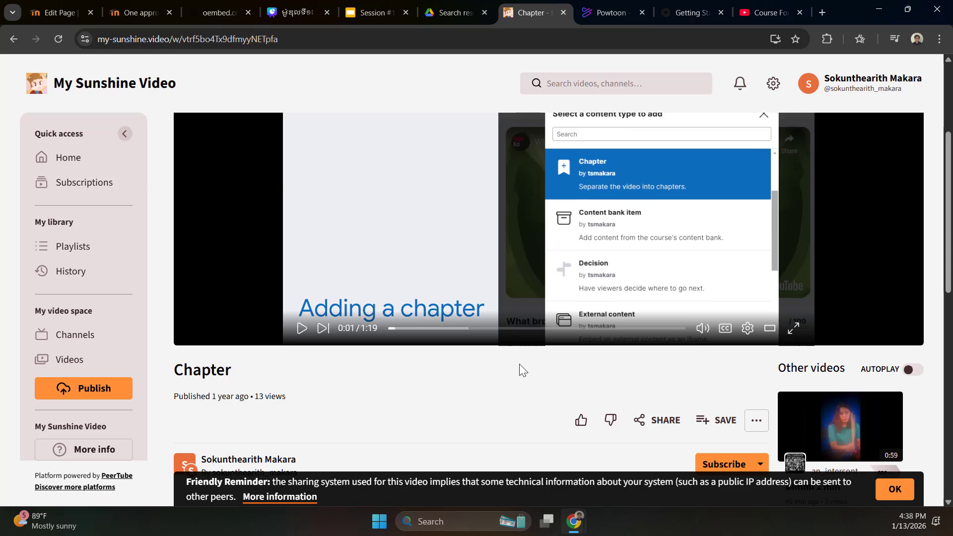
{"action": "scroll", "coordinate": [397, 229], "scroll_direction": "up", "scroll_amount": 3}
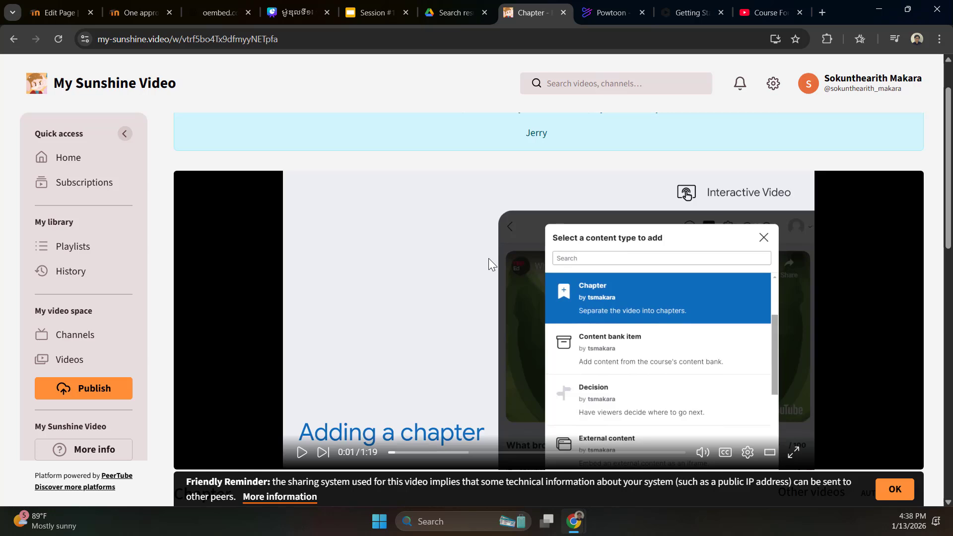
{"action": "left_click", "coordinate": [272, 44]}
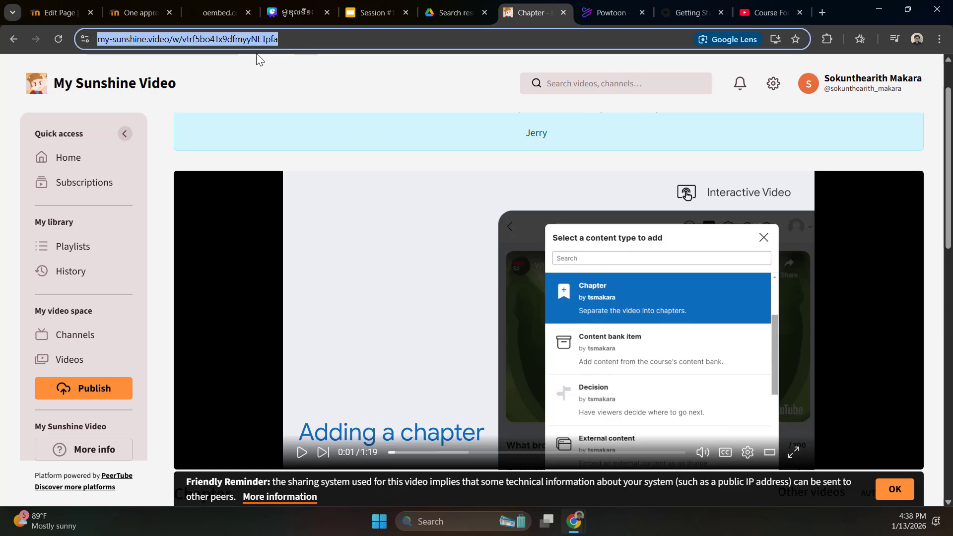
Step: Return to Moodle, replace the embed's Drive URL with the copied My Sunshine Video link, and briefly play and pause the preview
{"action": "left_click", "coordinate": [53, 13]}
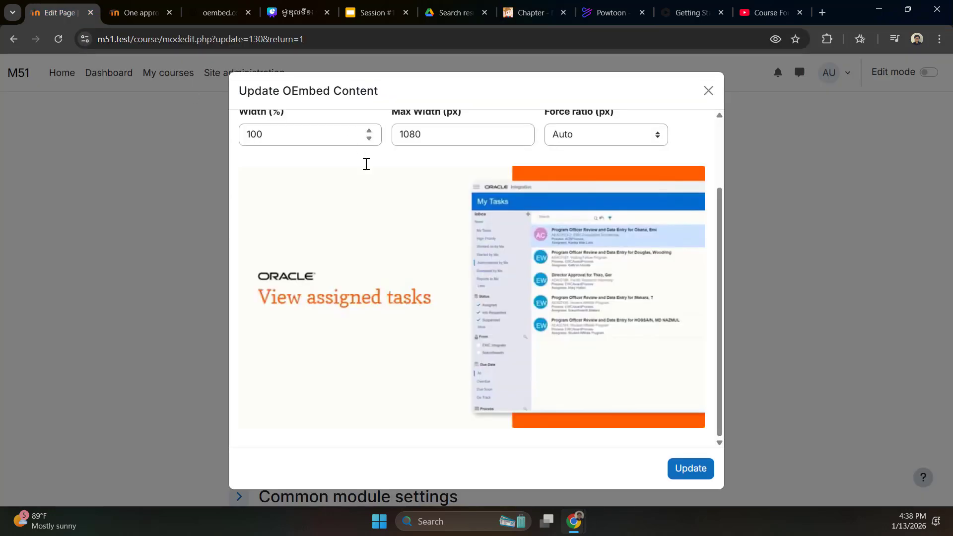
{"action": "scroll", "coordinate": [451, 156], "scroll_direction": "up", "scroll_amount": 2}
{"action": "triple_click", "coordinate": [401, 149]}
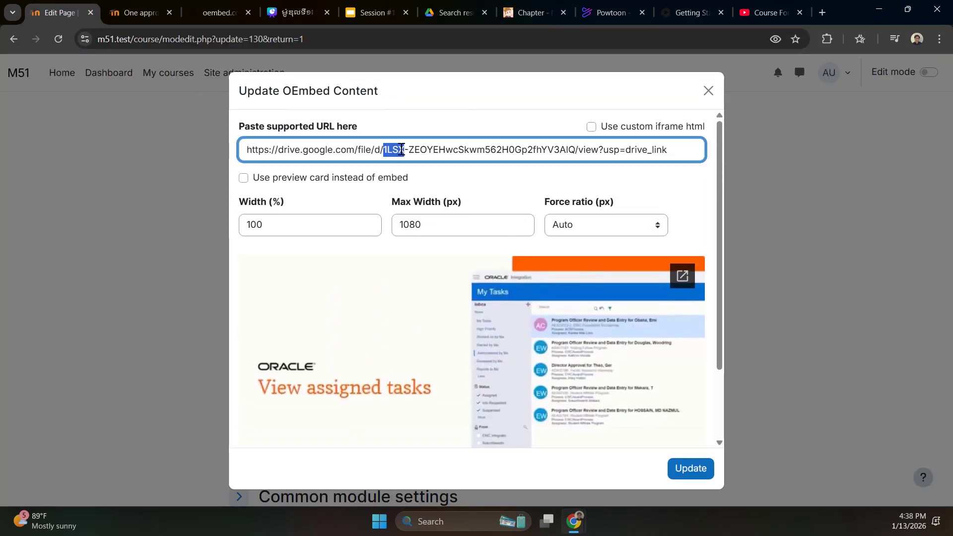
{"action": "key", "text": "ctrl+v"}
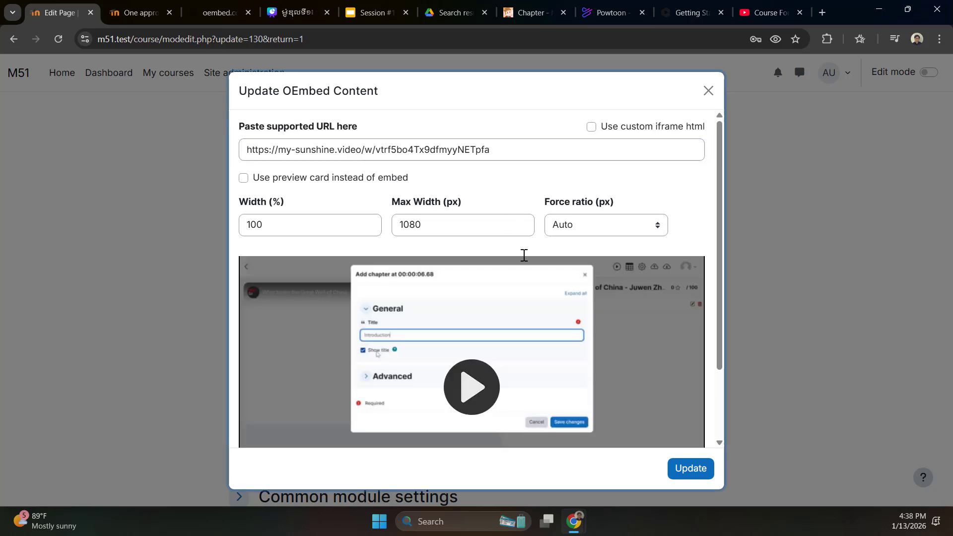
{"action": "scroll", "coordinate": [529, 356], "scroll_direction": "down", "scroll_amount": 2}
{"action": "left_click", "coordinate": [471, 296]}
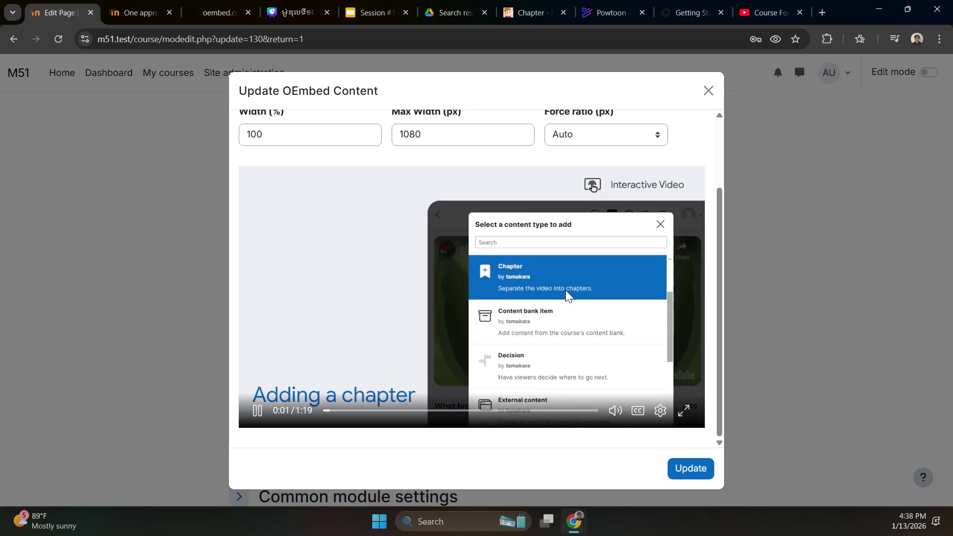
{"action": "left_click", "coordinate": [529, 280]}
{"action": "scroll", "coordinate": [544, 154], "scroll_direction": "up", "scroll_amount": 2}
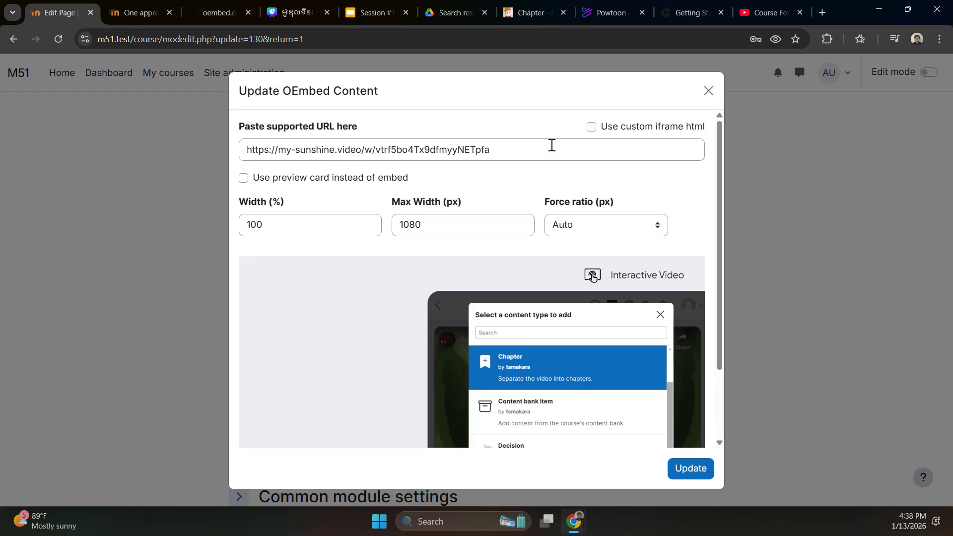
Step: Copy the web address of Panopto's "Getting Started: Record a Video" page and replace the Moodle embed's My Sunshine Video URL with it
{"action": "left_click", "coordinate": [685, 12]}
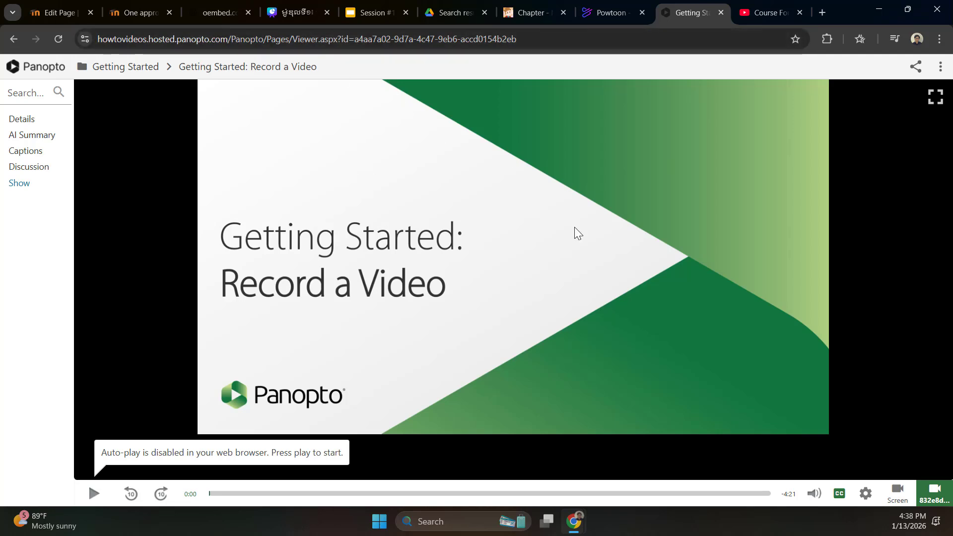
{"action": "left_click", "coordinate": [326, 41]}
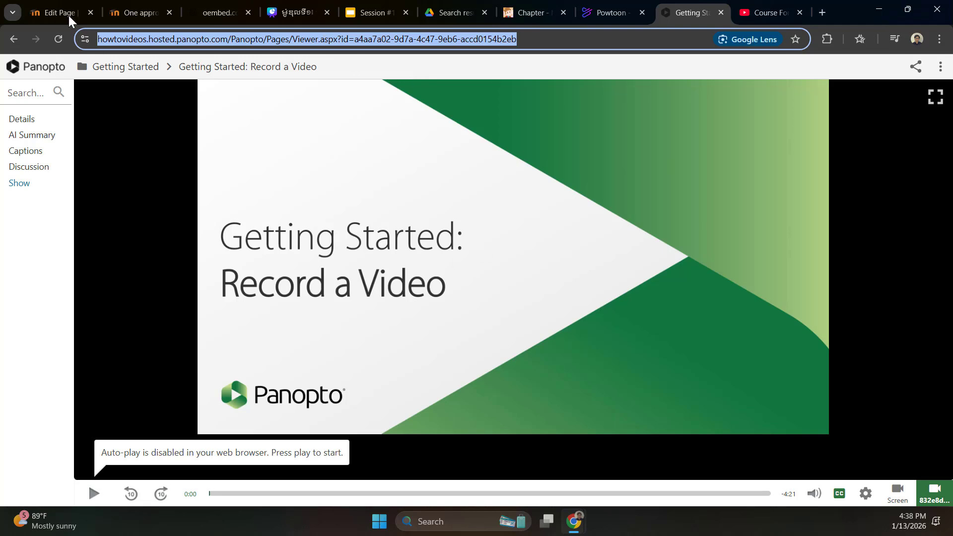
{"action": "left_click", "coordinate": [52, 12]}
{"action": "triple_click", "coordinate": [390, 150]}
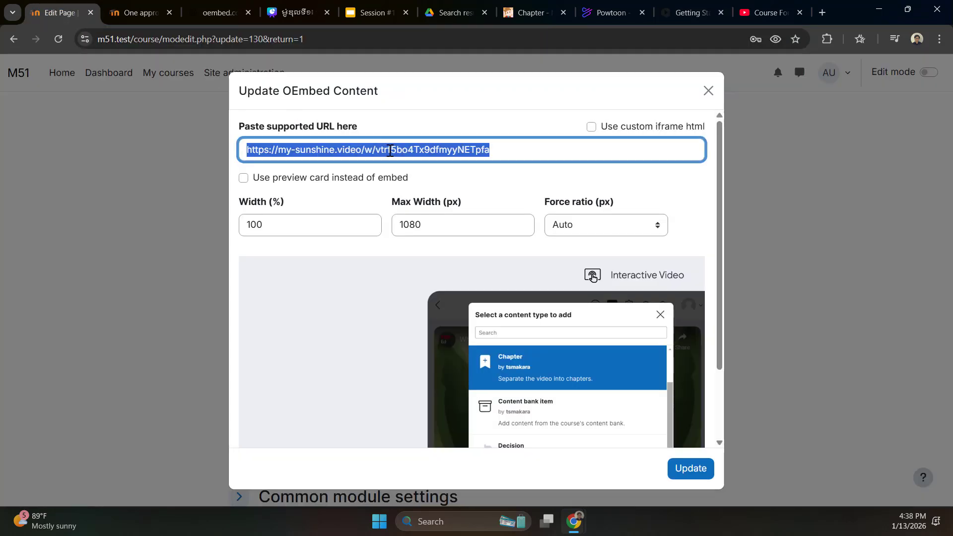
{"action": "key", "text": "ctrl+v"}
{"action": "left_click", "coordinate": [504, 186]}
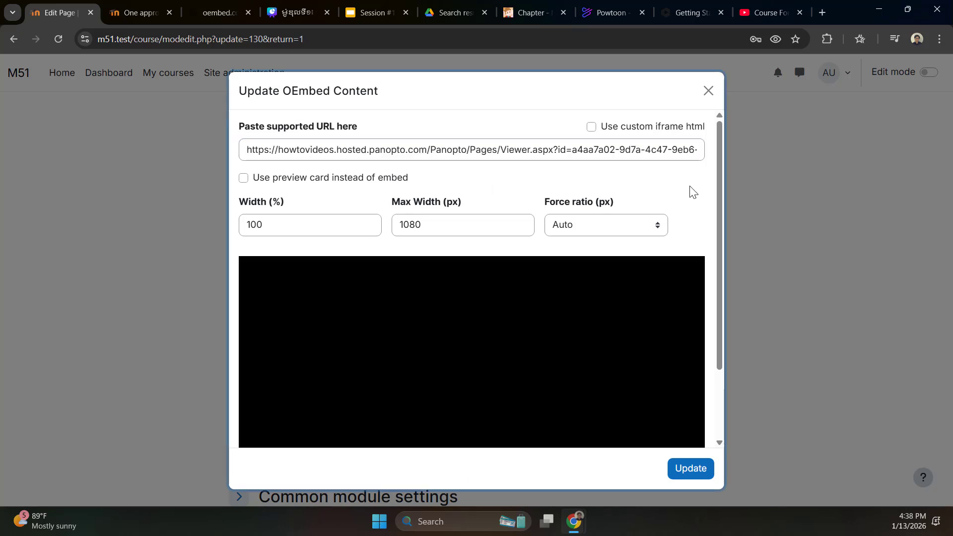
Step: Briefly play and pause the previewed Panopto video and review the embed's URL entry
{"action": "scroll", "coordinate": [651, 233], "scroll_direction": "down", "scroll_amount": 2}
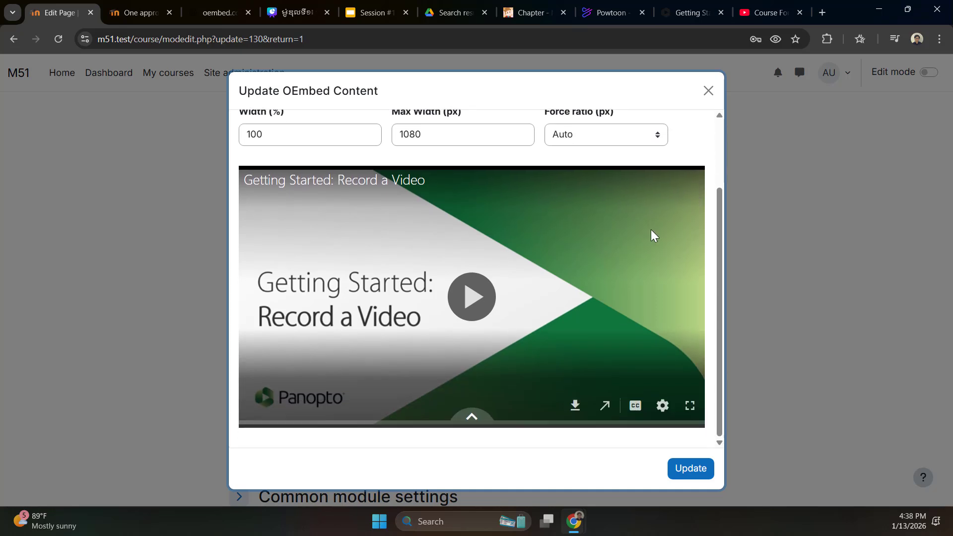
{"action": "left_click", "coordinate": [476, 297]}
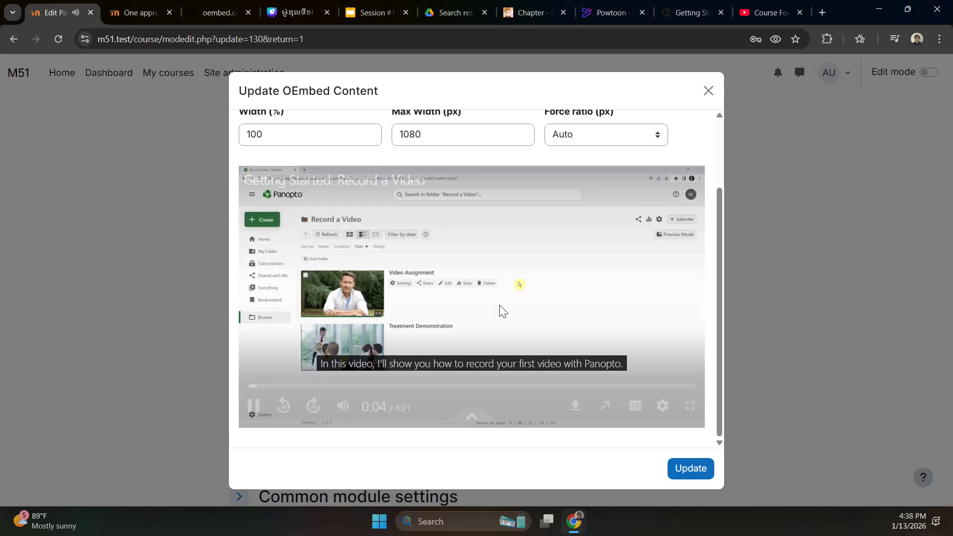
{"action": "left_click", "coordinate": [502, 295]}
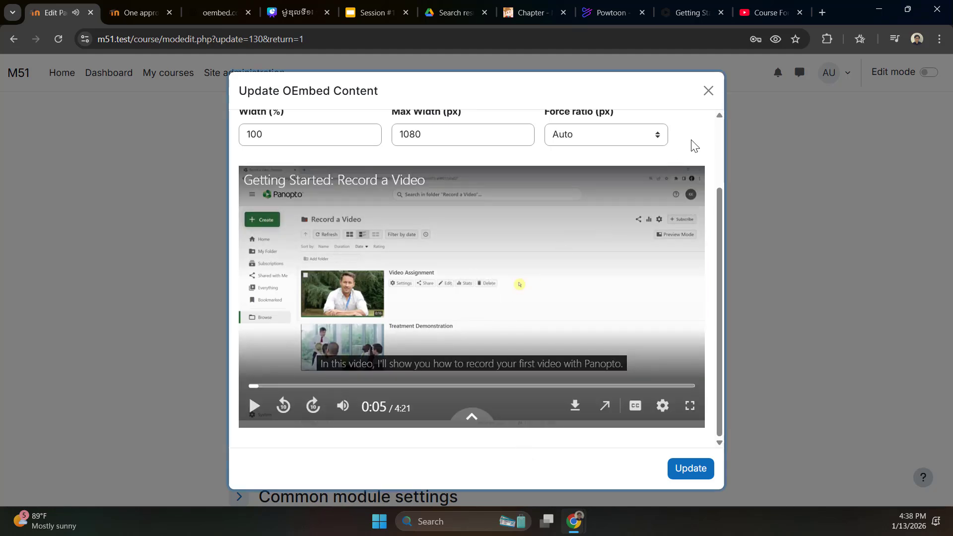
{"action": "scroll", "coordinate": [691, 145], "scroll_direction": "up", "scroll_amount": 3}
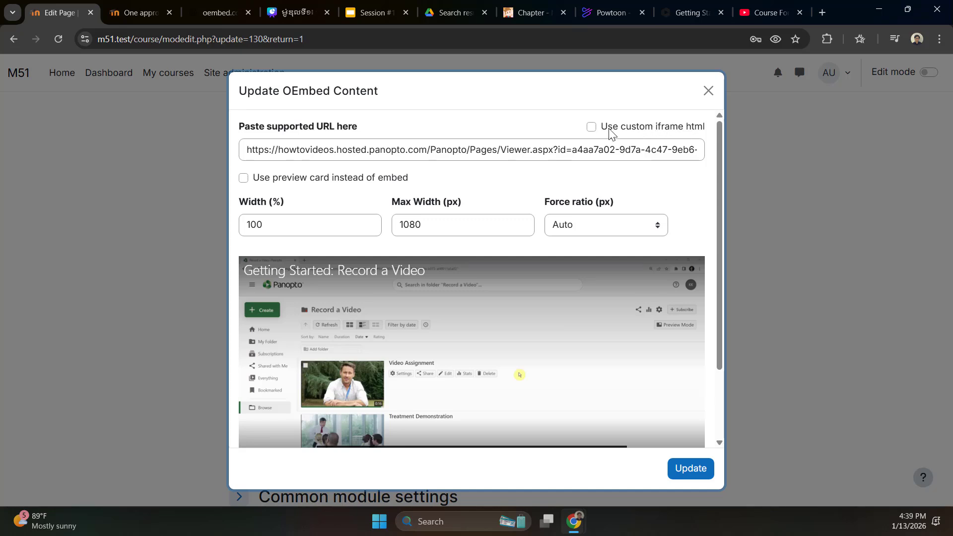
{"action": "left_click", "coordinate": [412, 150]}
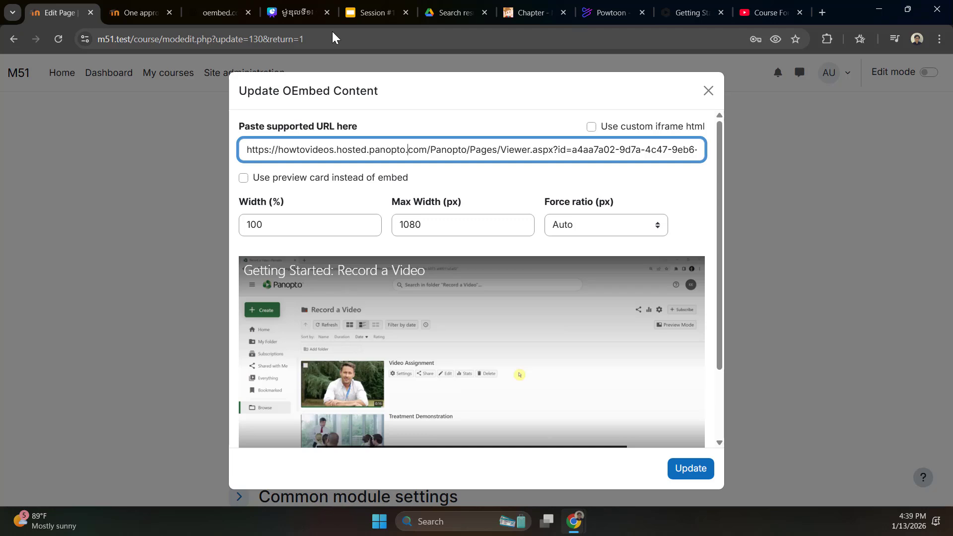
{"action": "left_click", "coordinate": [481, 121]}
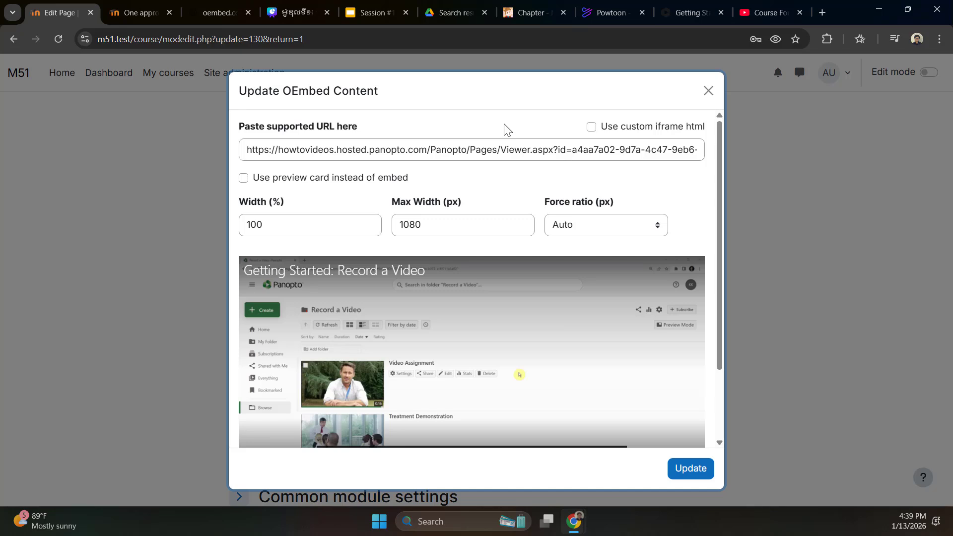
Step: Switch the embed from a supported URL to custom iframe HTML
{"action": "left_click", "coordinate": [643, 129]}
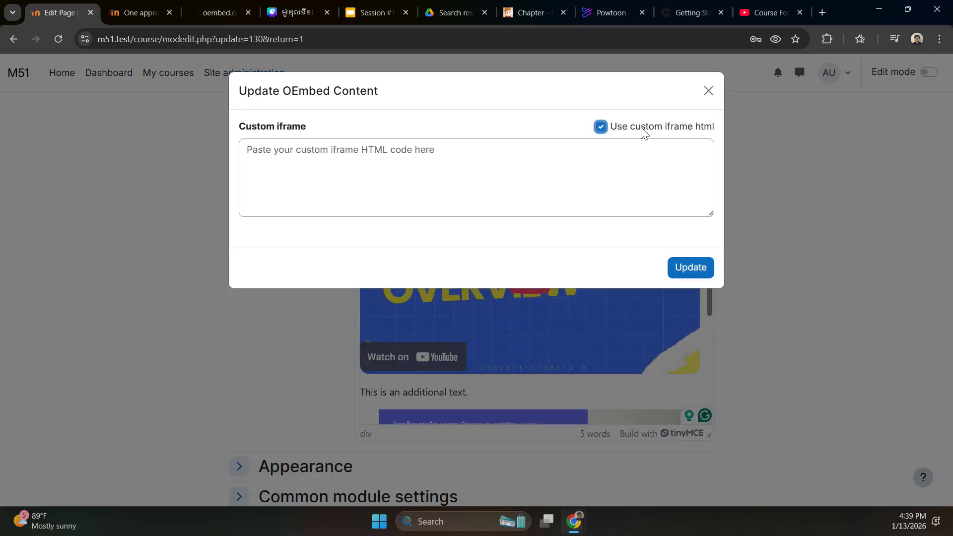
{"action": "left_click", "coordinate": [370, 157]}
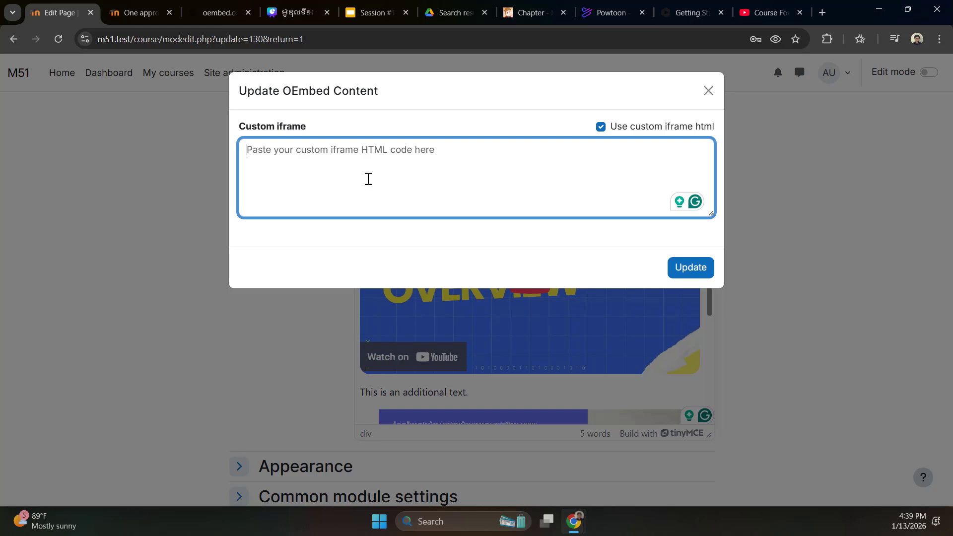
{"action": "left_click", "coordinate": [468, 126]}
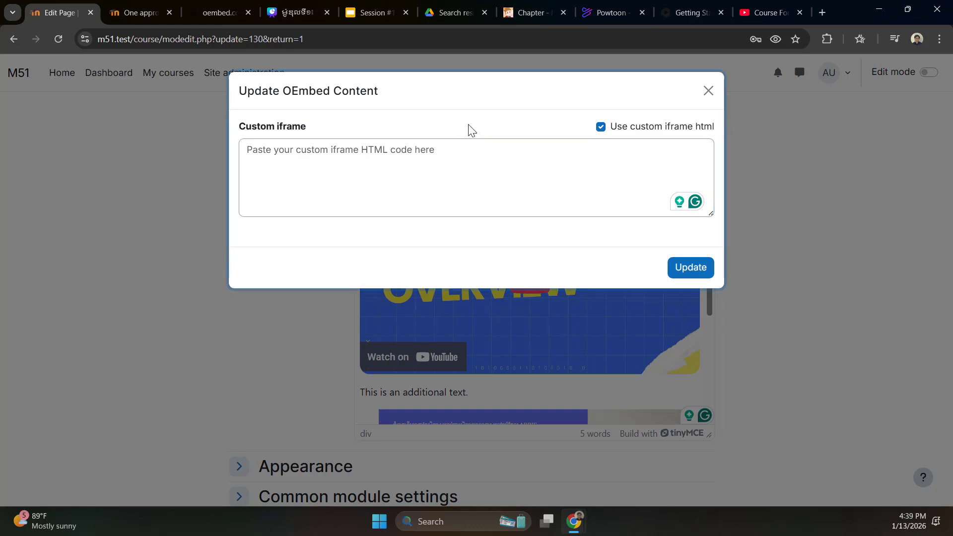
Step: Switch to YouTube and copy the embed code of the "Course Format: MooTube" video
{"action": "left_click", "coordinate": [751, 11]}
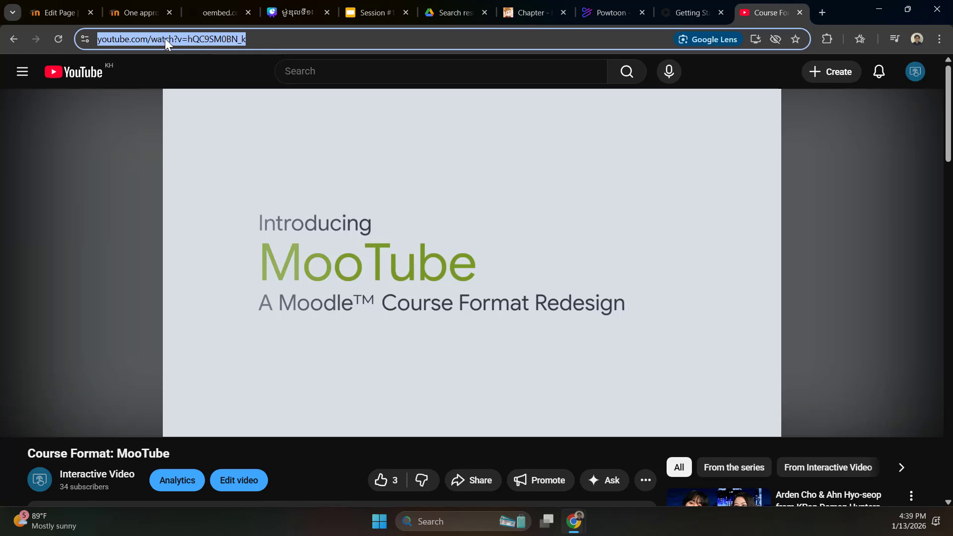
{"action": "right_click", "coordinate": [424, 189]}
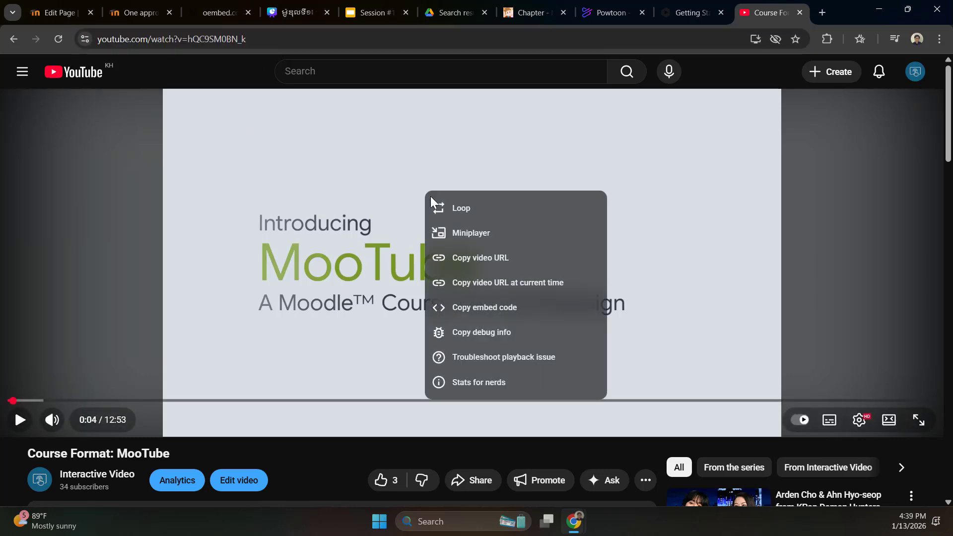
{"action": "left_click", "coordinate": [487, 317]}
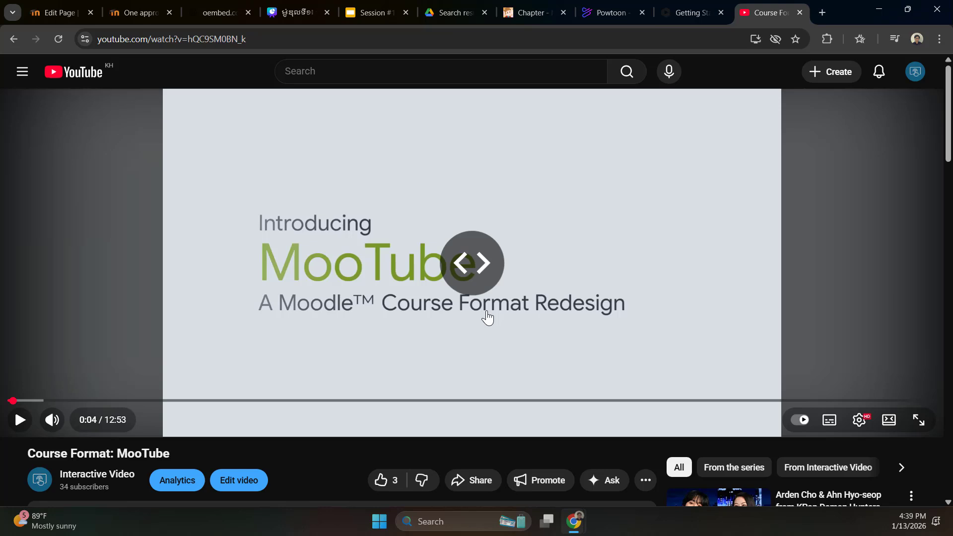
Step: Return to Moodle, paste the MooTube embed code as the custom iframe, and update the embed on the page
{"action": "left_click", "coordinate": [62, 14]}
{"action": "left_click", "coordinate": [276, 155]}
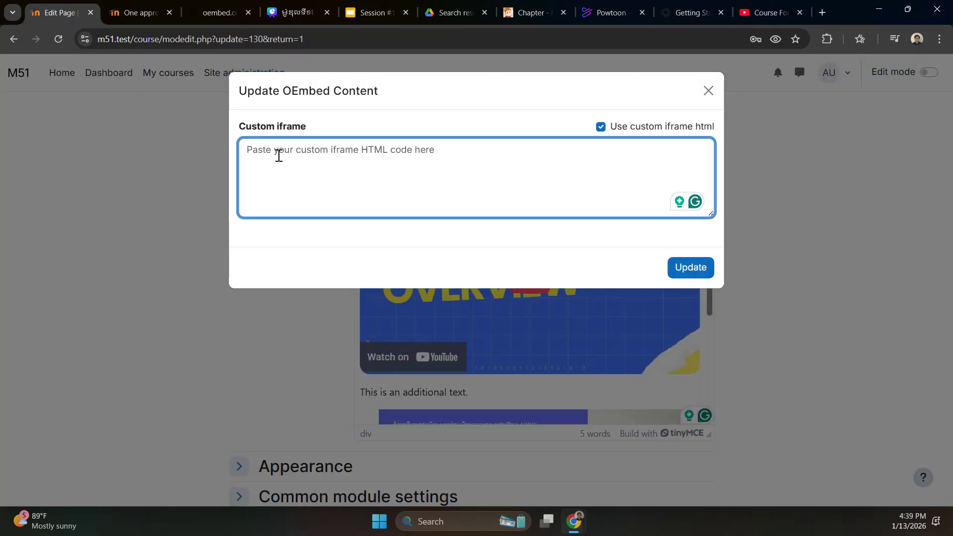
{"action": "key", "text": "ctrl+v"}
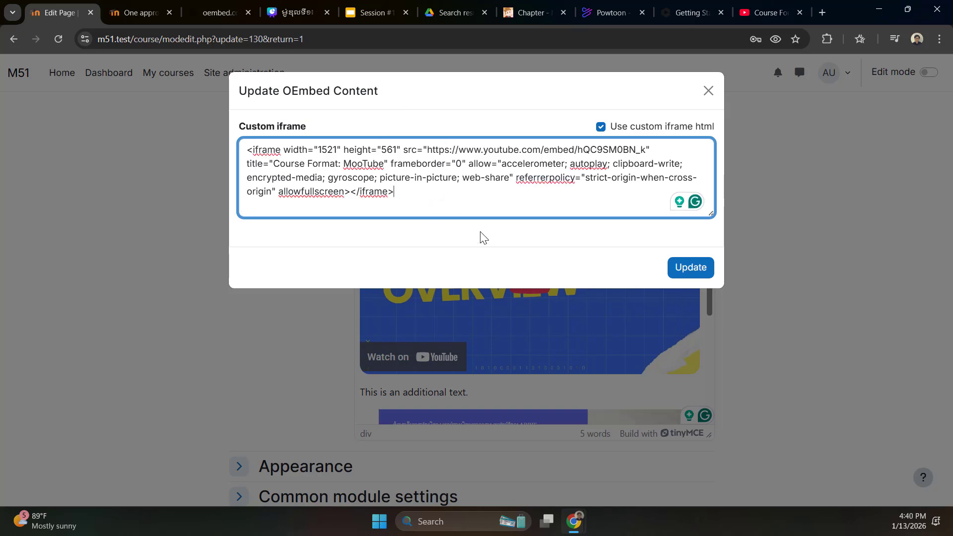
{"action": "left_click", "coordinate": [440, 125]}
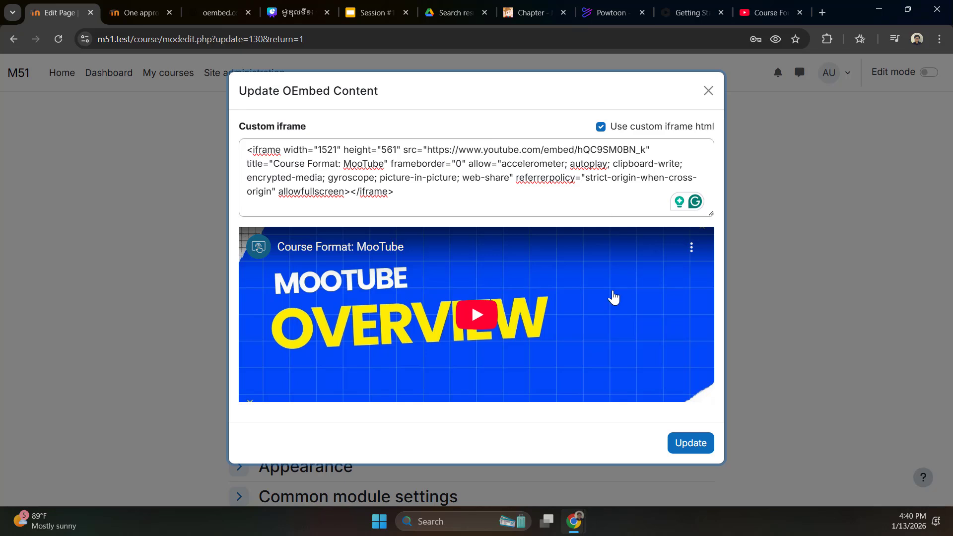
{"action": "left_click", "coordinate": [690, 442]}
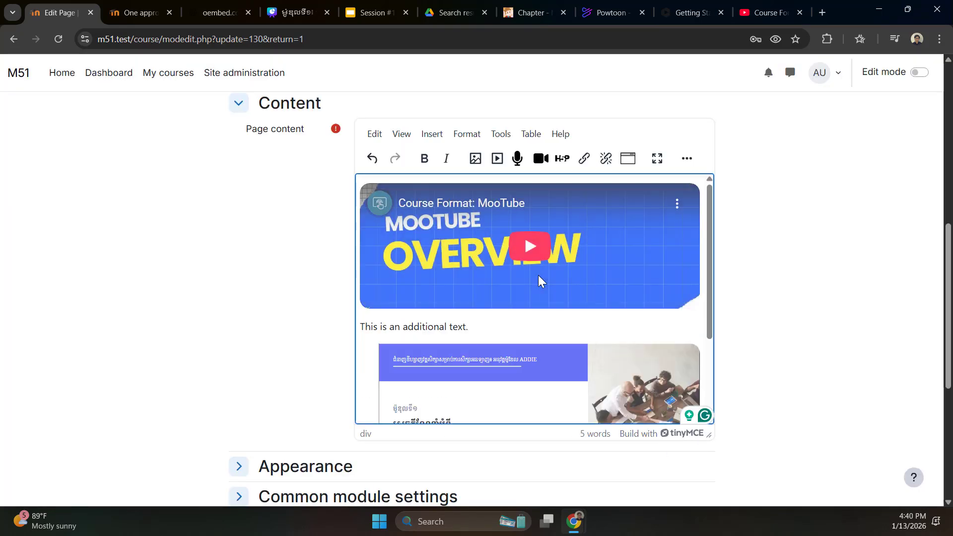
Step: Start inserting a new OEmbed content item in the page content editor
{"action": "left_click", "coordinate": [560, 314]}
{"action": "scroll", "coordinate": [524, 329], "scroll_direction": "down", "scroll_amount": 2}
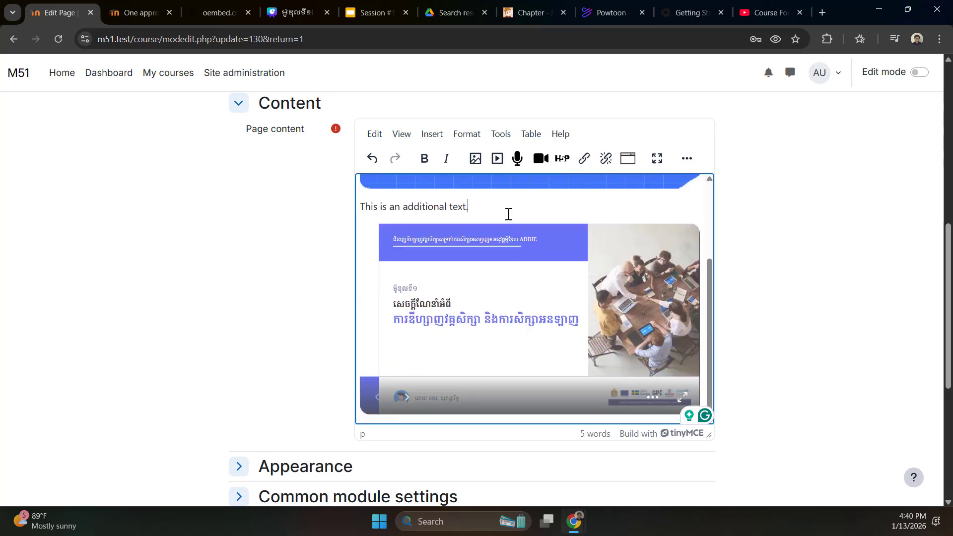
{"action": "scroll", "coordinate": [511, 211], "scroll_direction": "down", "scroll_amount": 1}
{"action": "left_click", "coordinate": [621, 163]}
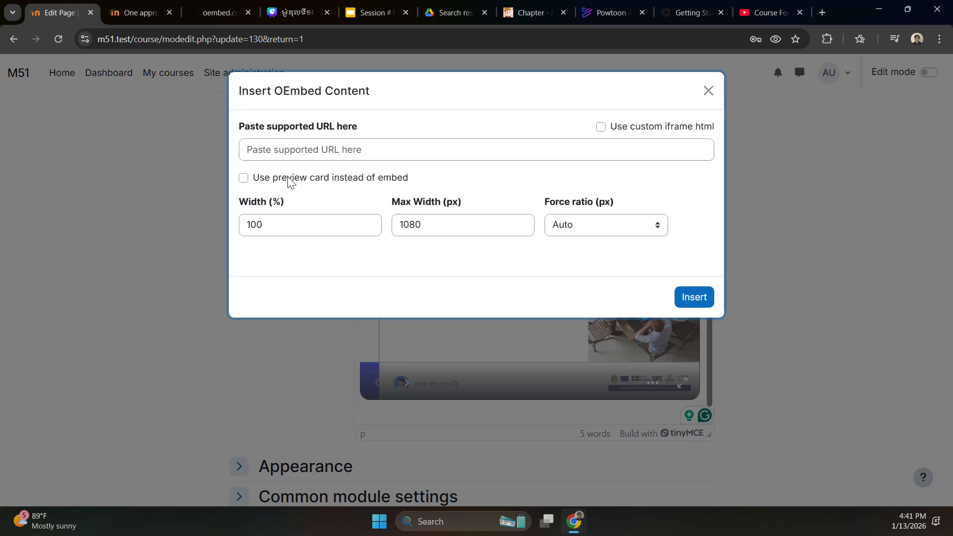
{"action": "left_click", "coordinate": [314, 149]}
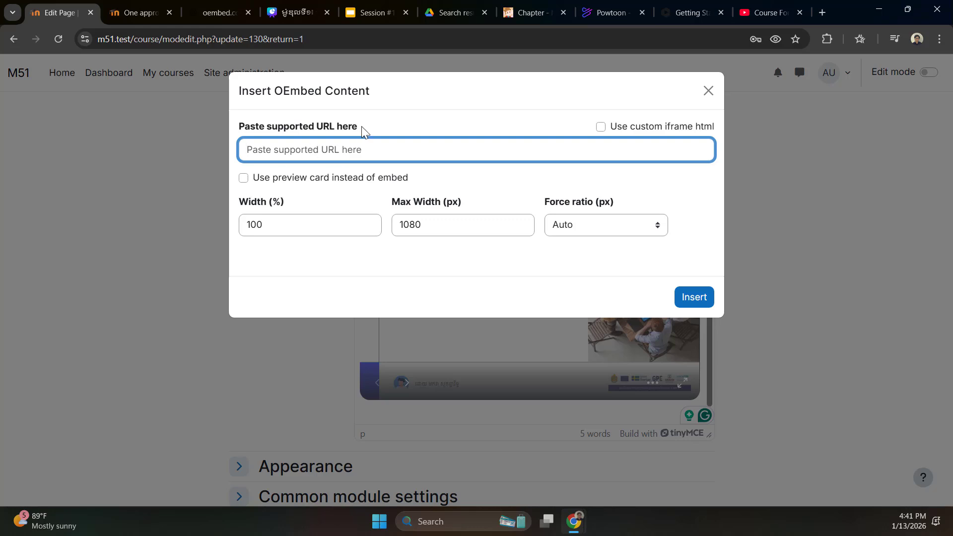
{"action": "left_click", "coordinate": [378, 121]}
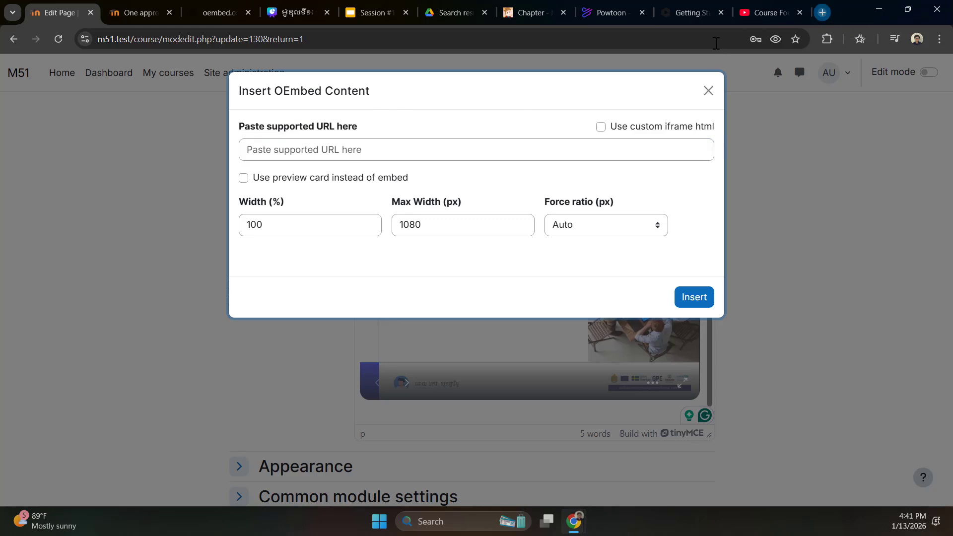
Step: Open Wikipedia's "The Great Wave off Kanagawa" article in a new browser tab and copy its web address
{"action": "left_click", "coordinate": [823, 13]}
{"action": "key", "text": "ctrl+v"}
{"action": "key", "text": "Return"}
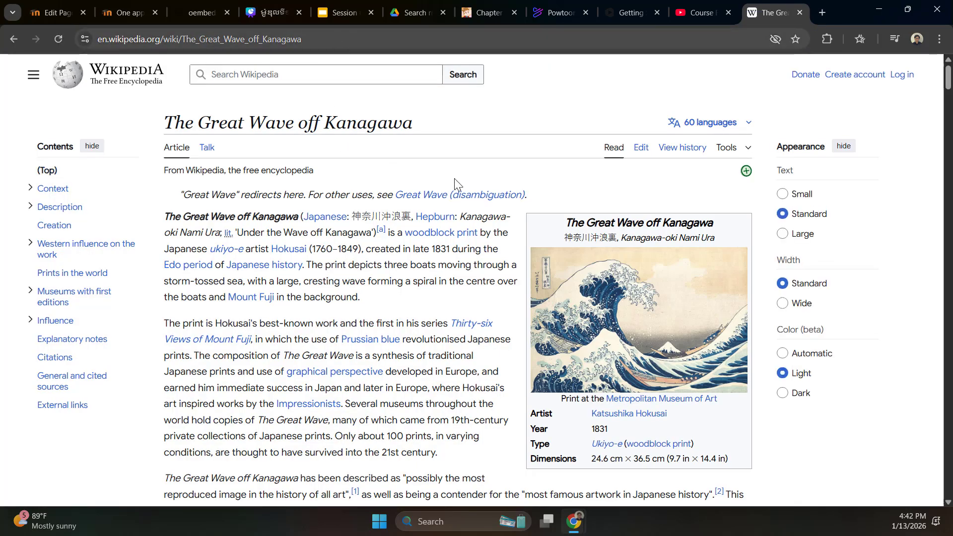
{"action": "left_click", "coordinate": [318, 38]}
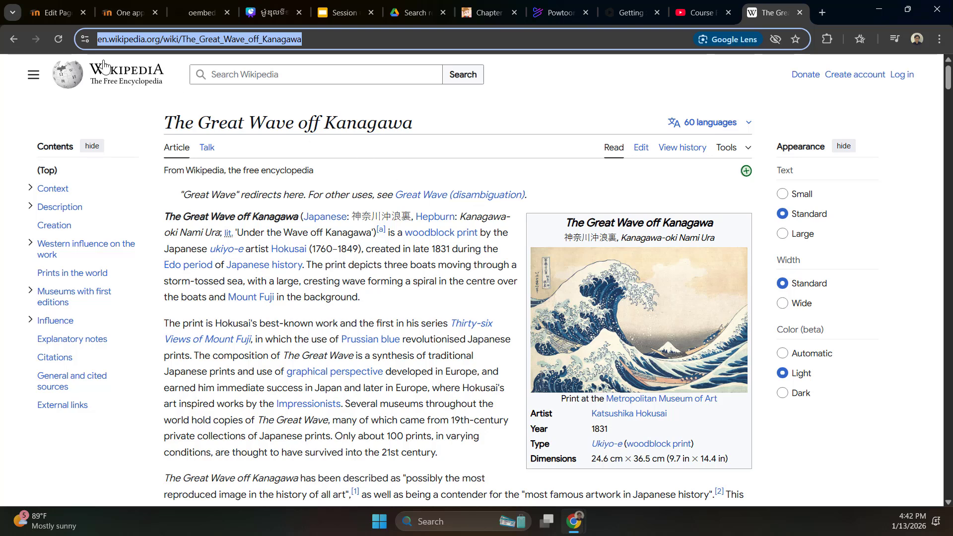
Step: Return to Moodle, paste the Wikipedia article link as the new OEmbed content's URL, and look through the embedded preview
{"action": "left_click", "coordinate": [52, 11]}
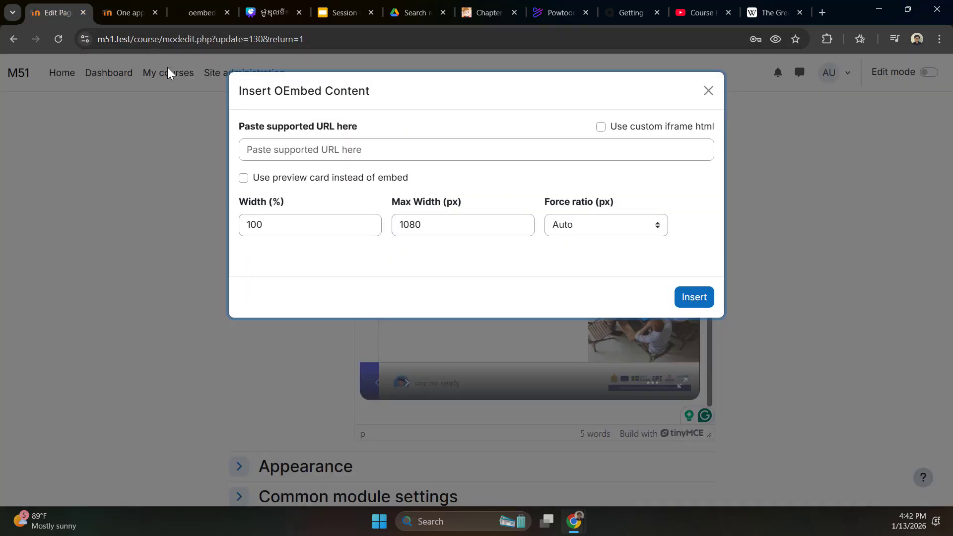
{"action": "left_click", "coordinate": [289, 147]}
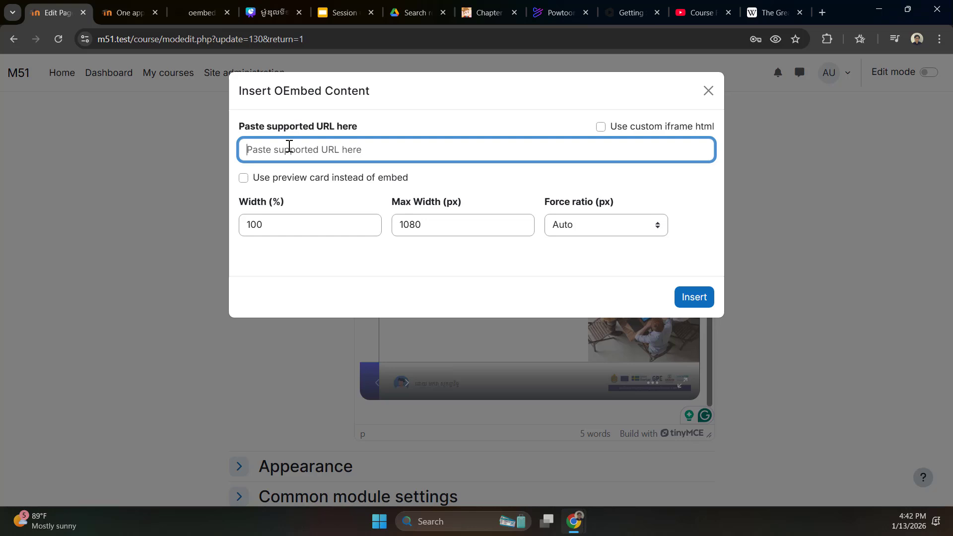
{"action": "key", "text": "ctrl+v"}
{"action": "left_click", "coordinate": [493, 189]}
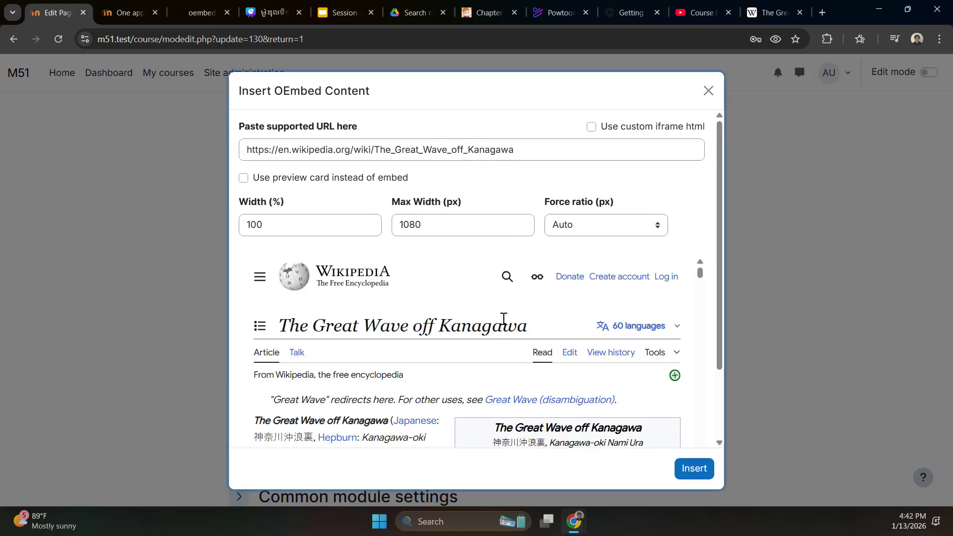
{"action": "scroll", "coordinate": [411, 362], "scroll_direction": "down", "scroll_amount": 8}
{"action": "scroll", "coordinate": [454, 358], "scroll_direction": "up", "scroll_amount": 10}
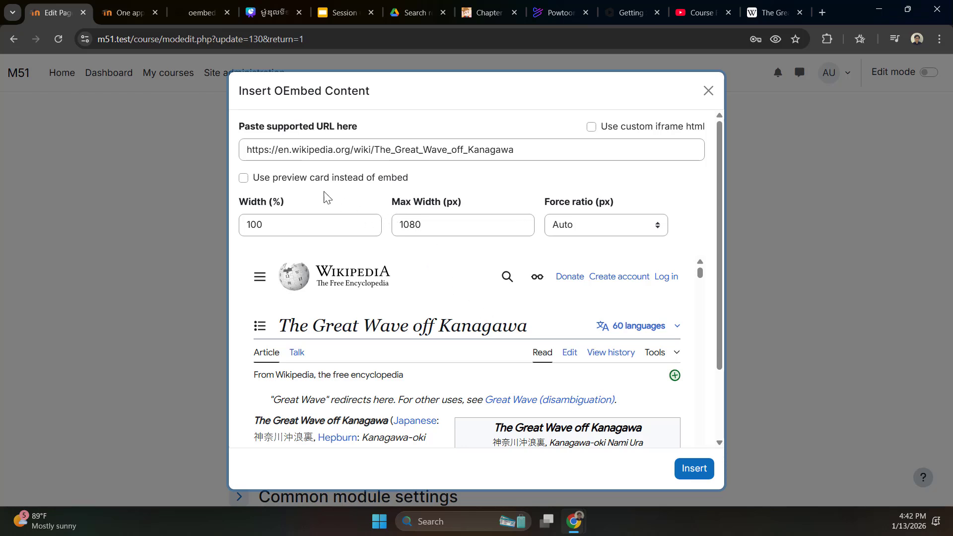
Step: Set the Wikipedia content to use a preview card instead of an embed, and review the card and its maximum width setting
{"action": "left_click", "coordinate": [272, 183]}
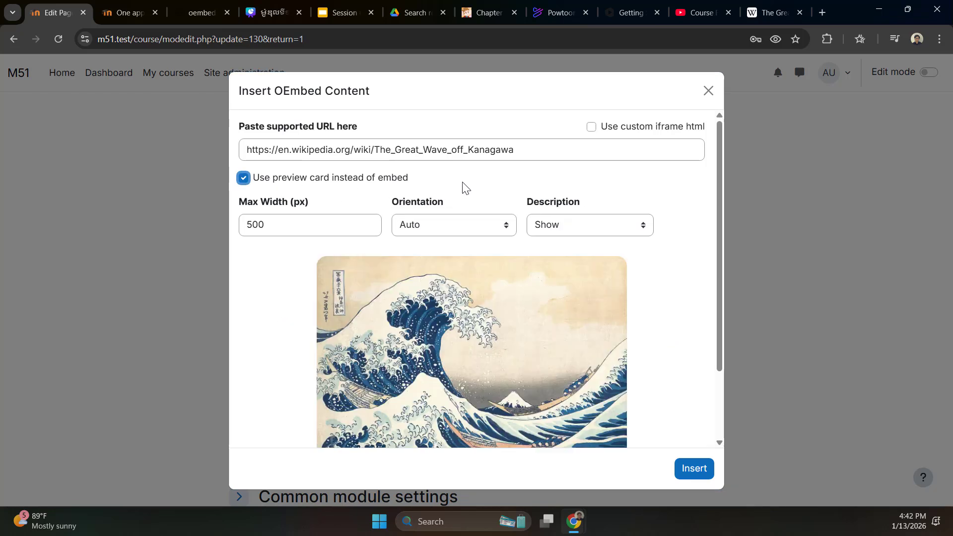
{"action": "scroll", "coordinate": [489, 193], "scroll_direction": "down", "scroll_amount": 2}
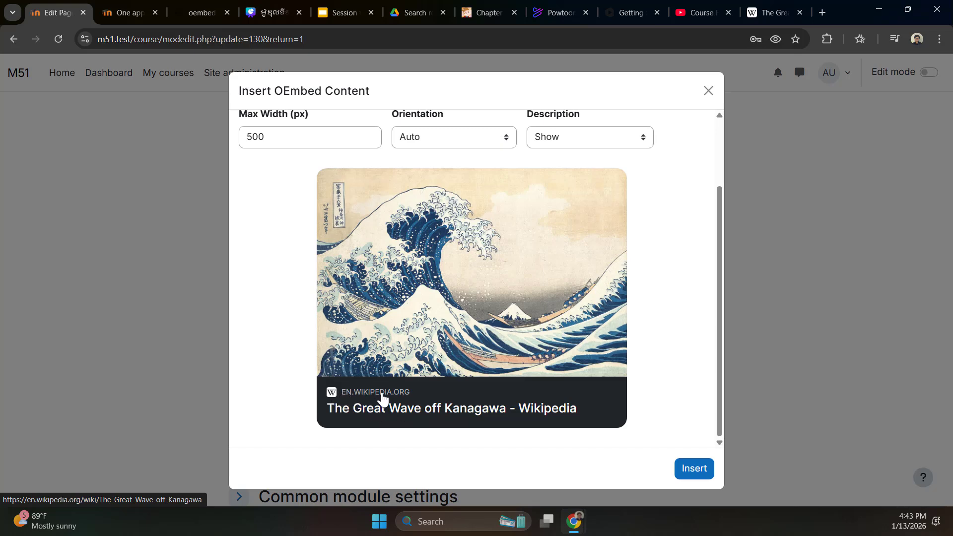
{"action": "scroll", "coordinate": [278, 298], "scroll_direction": "up", "scroll_amount": 2}
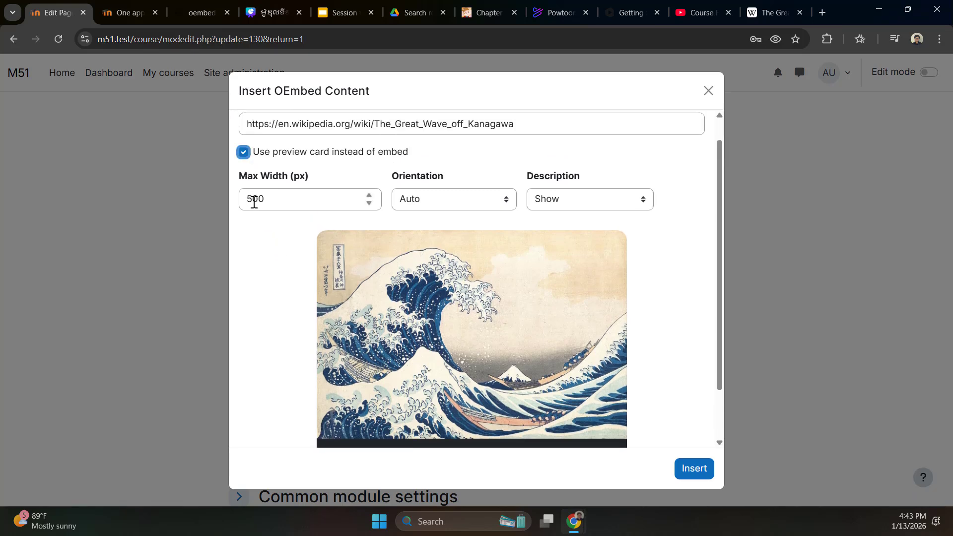
{"action": "left_click_drag", "start_coordinate": [253, 199], "coordinate": [247, 199]}
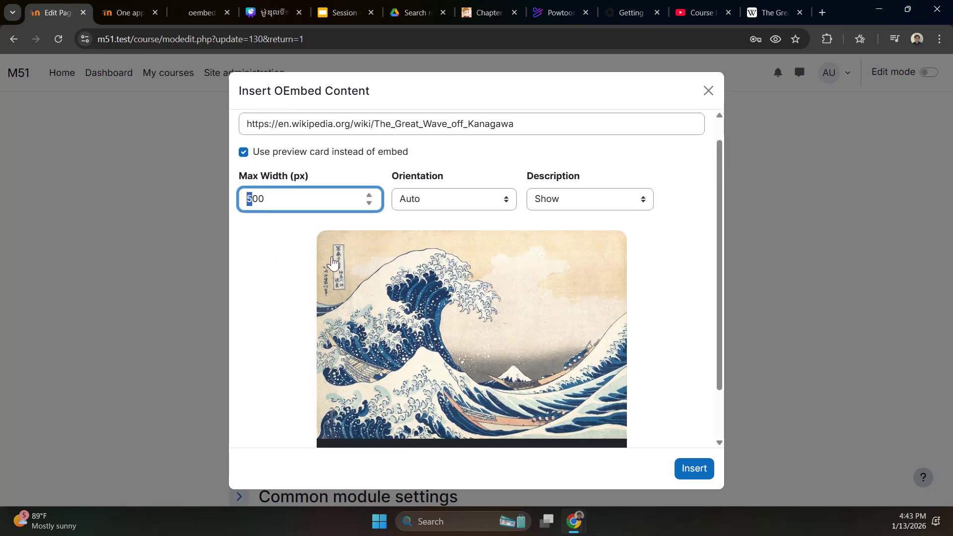
{"action": "scroll", "coordinate": [430, 260], "scroll_direction": "down", "scroll_amount": 2}
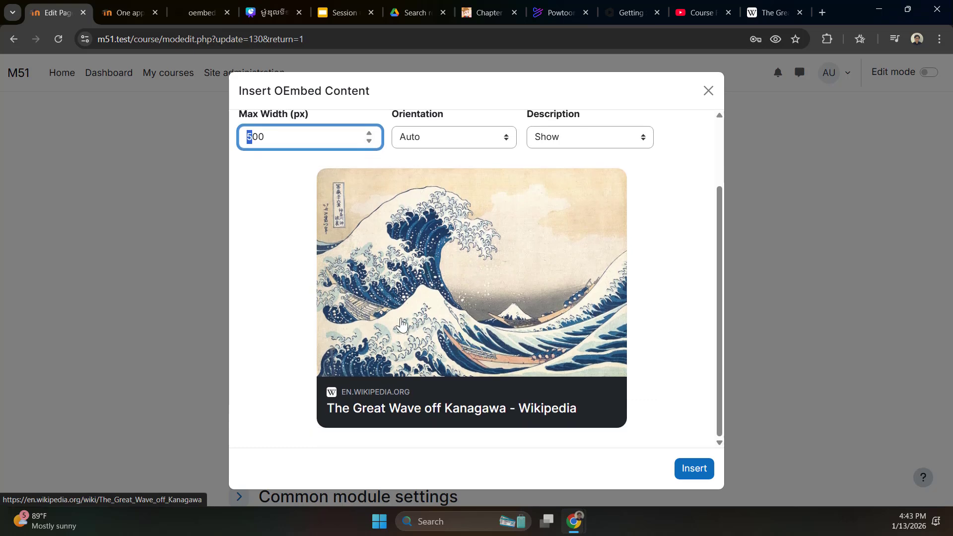
Step: Set the Wikipedia preview card's maximum width to 400 px and check the resized card
{"action": "scroll", "coordinate": [287, 263], "scroll_direction": "up", "scroll_amount": 2}
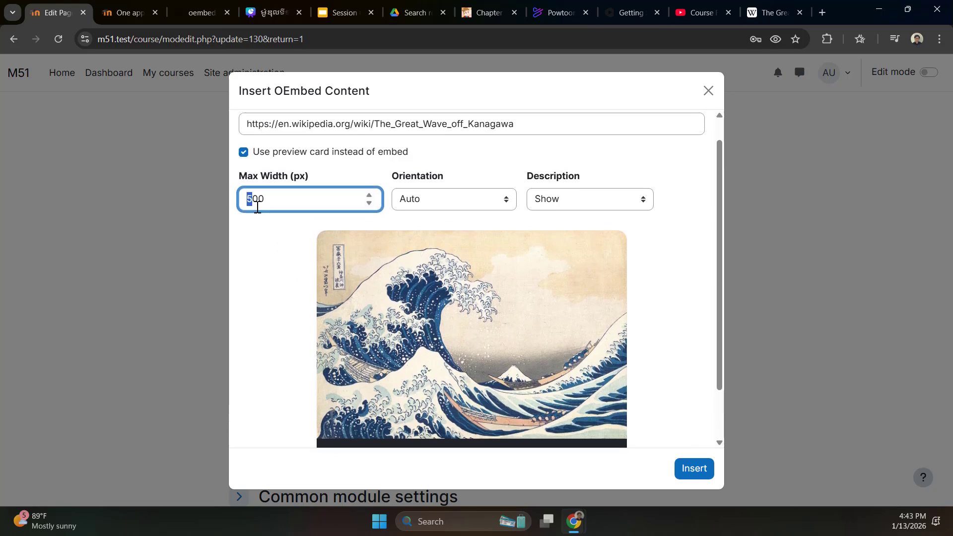
{"action": "type", "text": "4"}
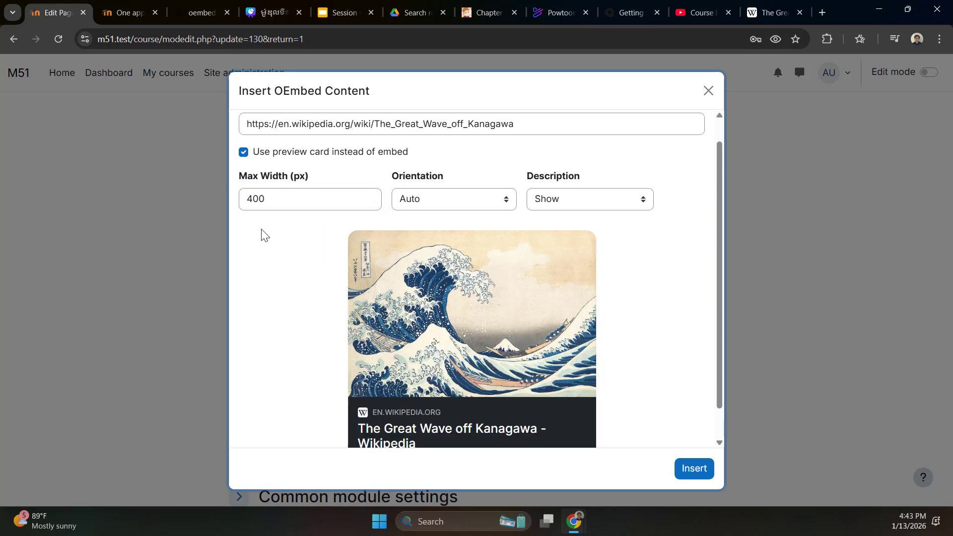
{"action": "scroll", "coordinate": [318, 341], "scroll_direction": "down", "scroll_amount": 1}
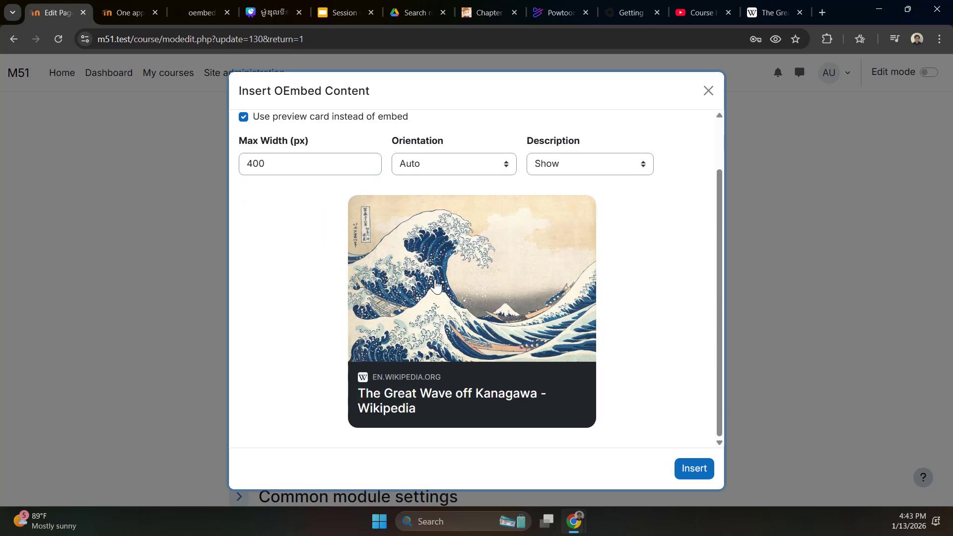
Step: Look through the preview card's orientation options and set the orientation to Horizontal
{"action": "left_click", "coordinate": [425, 169]}
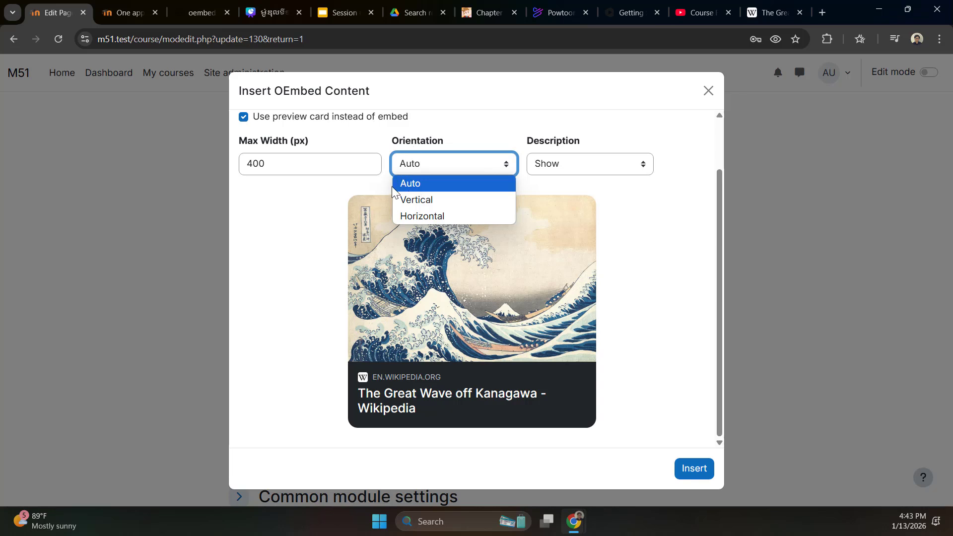
{"action": "left_click", "coordinate": [379, 182]}
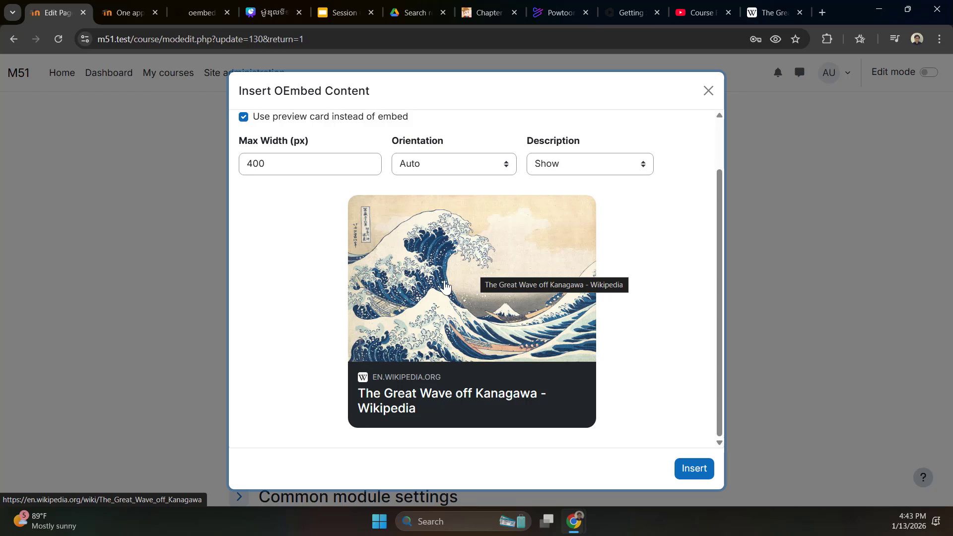
{"action": "left_click", "coordinate": [438, 167]}
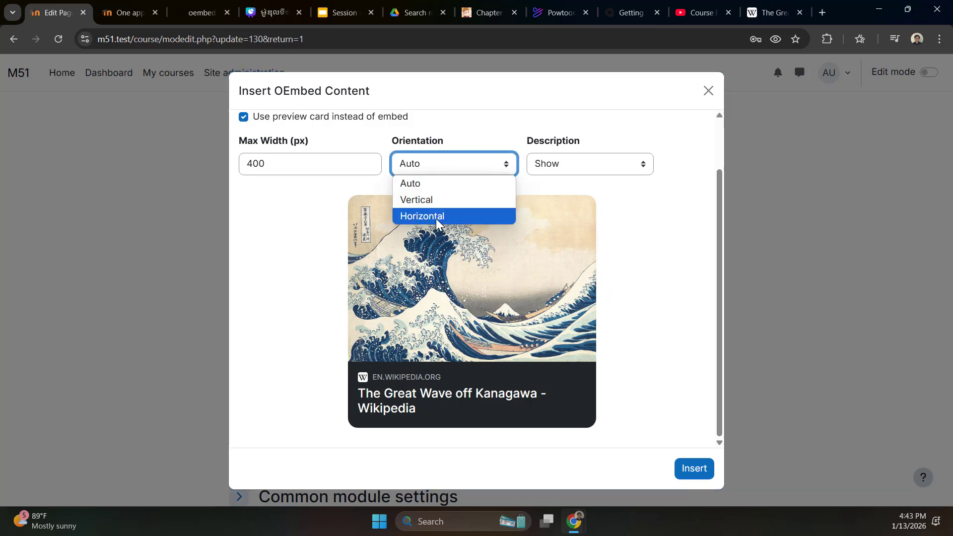
{"action": "left_click", "coordinate": [371, 189]}
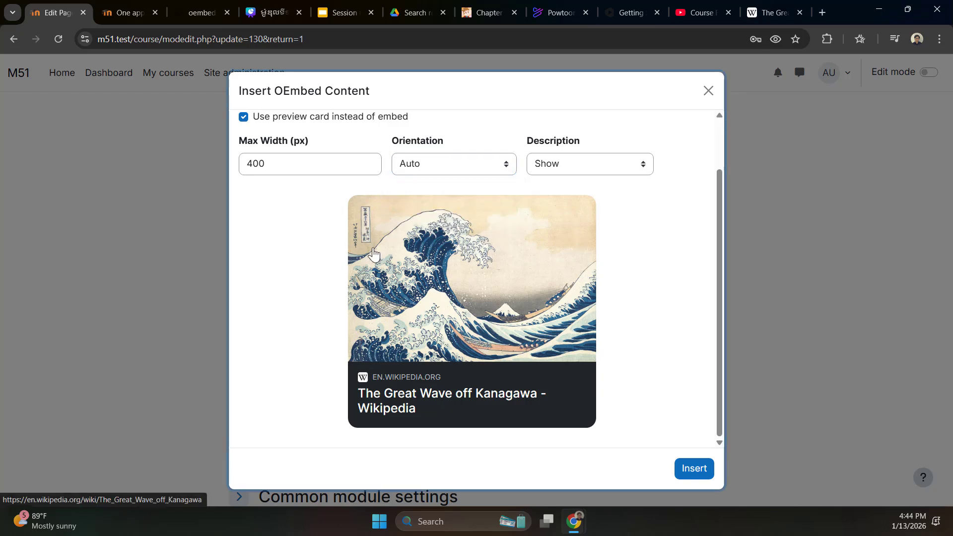
{"action": "left_click", "coordinate": [419, 165]}
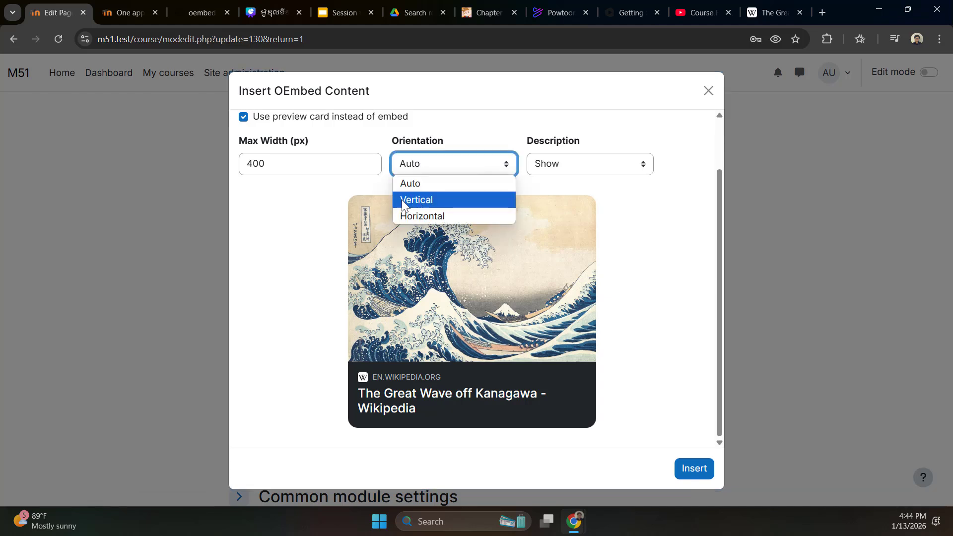
{"action": "left_click", "coordinate": [338, 270]}
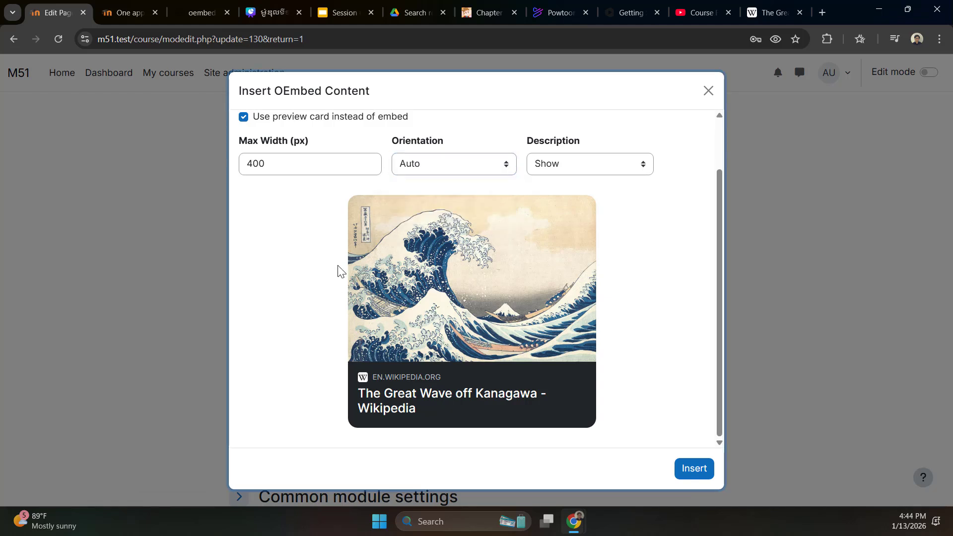
{"action": "left_click", "coordinate": [461, 166]}
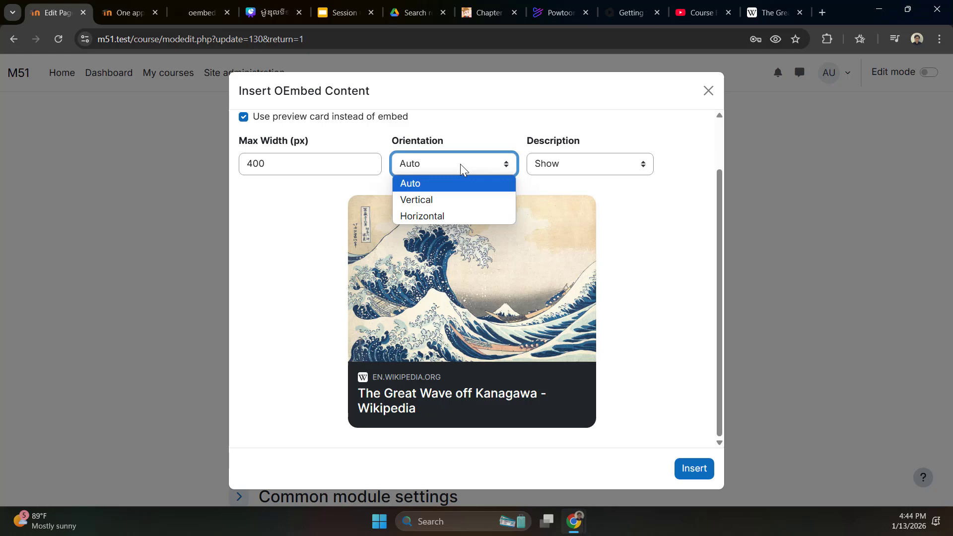
{"action": "left_click", "coordinate": [451, 218]}
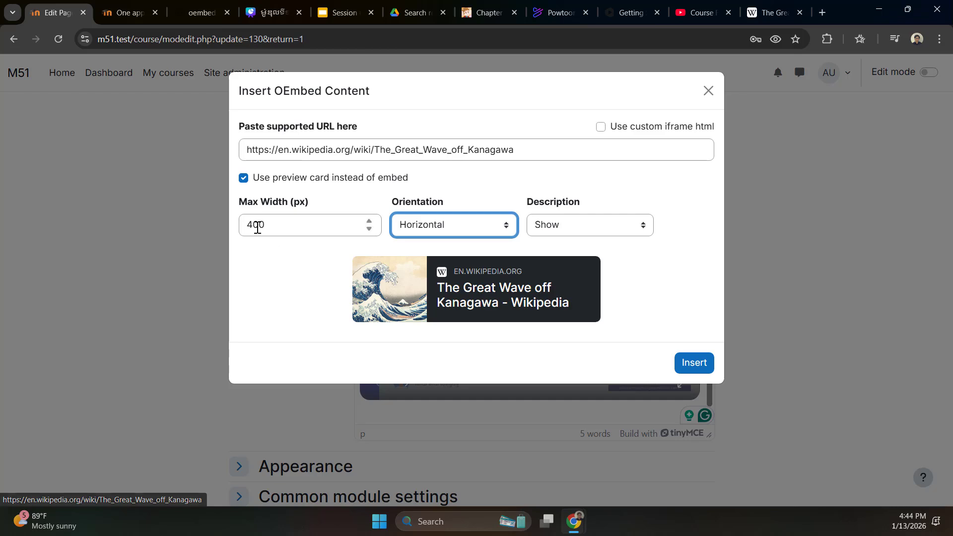
Step: Set the horizontal preview card's maximum width to 1000 px
{"action": "left_click_drag", "start_coordinate": [253, 224], "coordinate": [241, 224]}
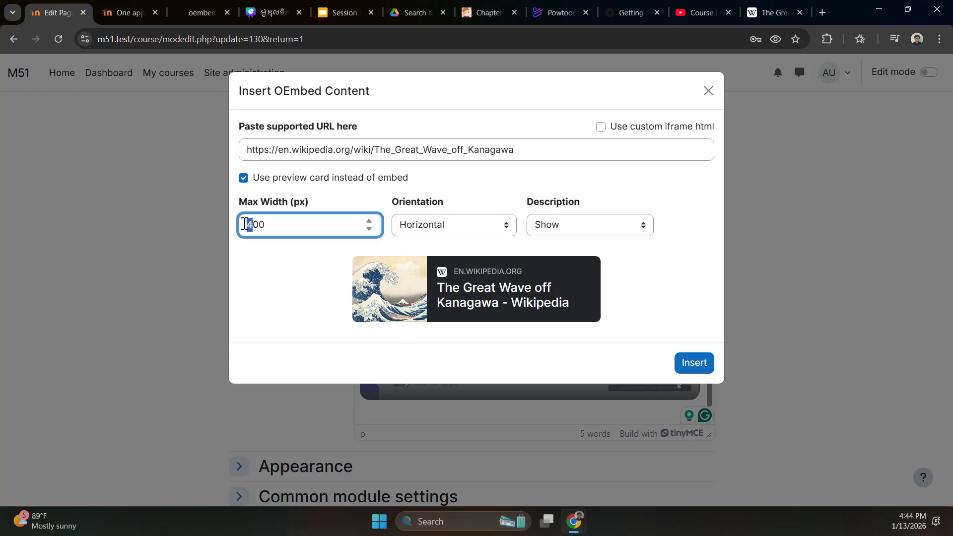
{"action": "type", "text": "10"}
{"action": "left_click", "coordinate": [296, 295]}
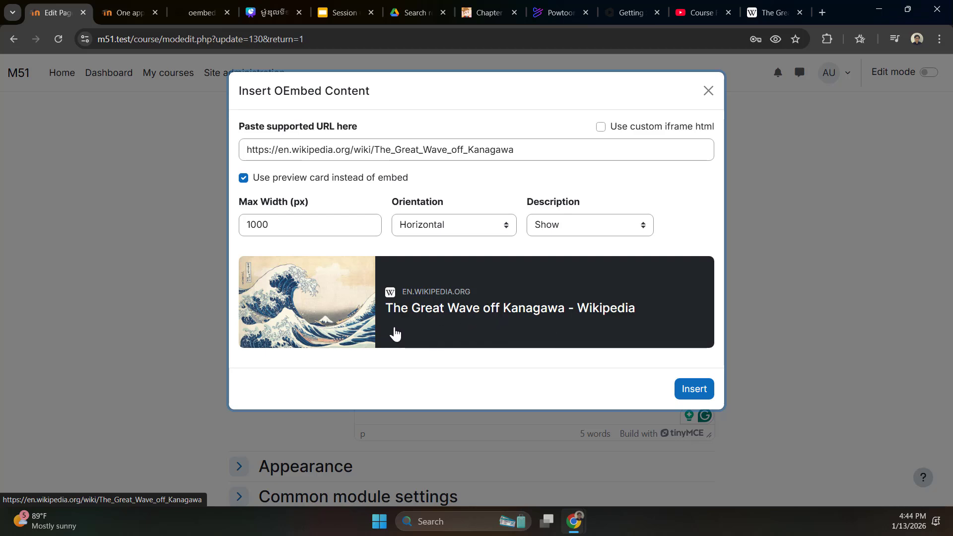
Step: Give the preview card the custom description "Read this article before class on Monday (01/19)"
{"action": "left_click", "coordinate": [554, 227]}
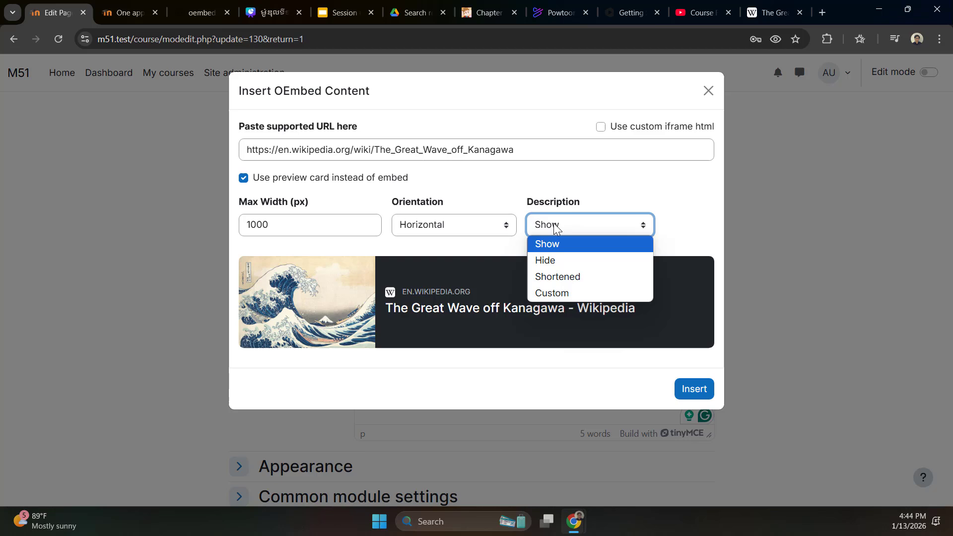
{"action": "left_click", "coordinate": [550, 294]}
{"action": "left_click", "coordinate": [427, 277]}
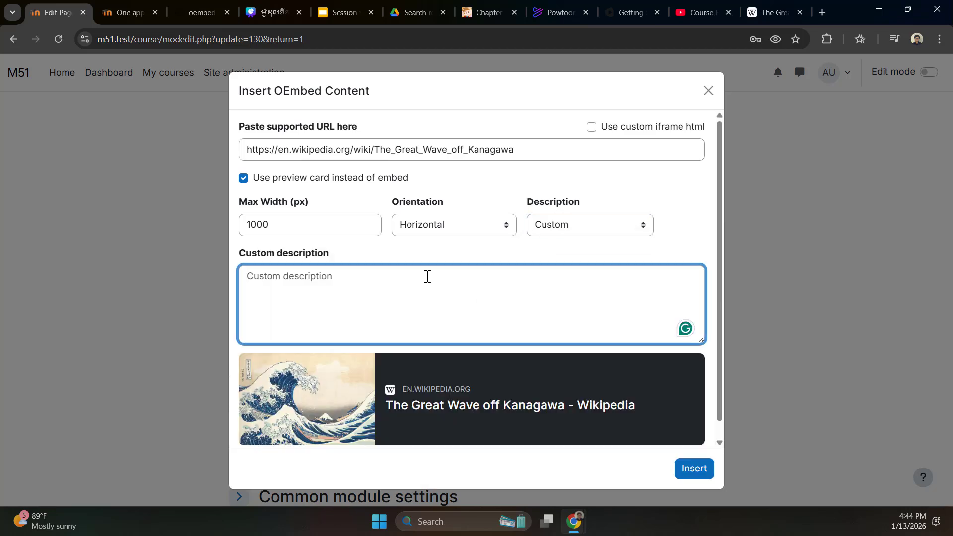
{"action": "scroll", "coordinate": [431, 255], "scroll_direction": "down", "scroll_amount": 1}
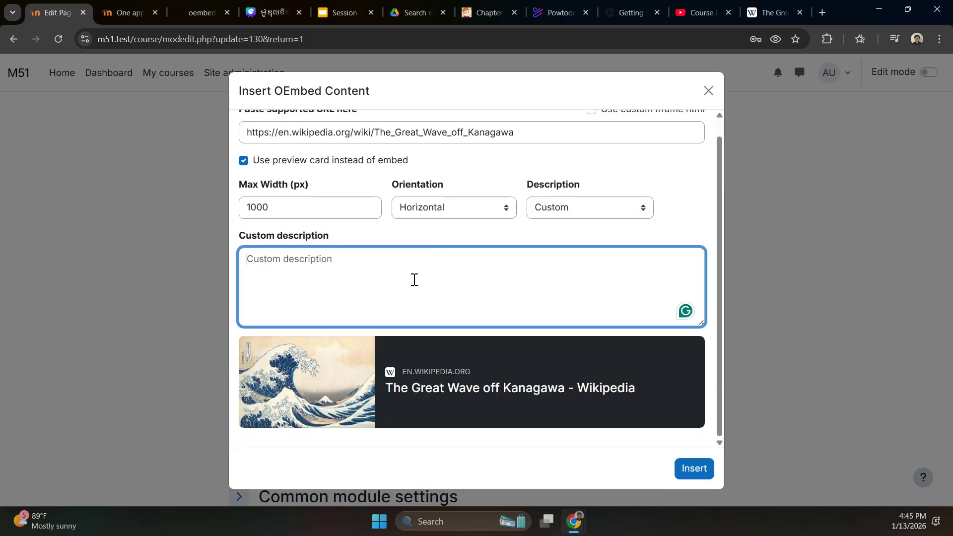
{"action": "type", "text": "Read this article before class on Monday (01/19"}
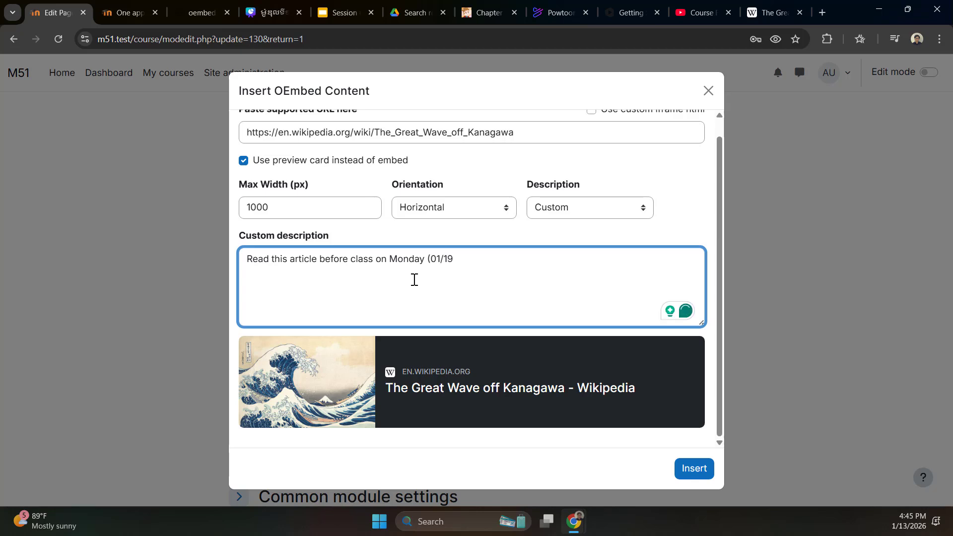
{"action": "left_click", "coordinate": [420, 239]}
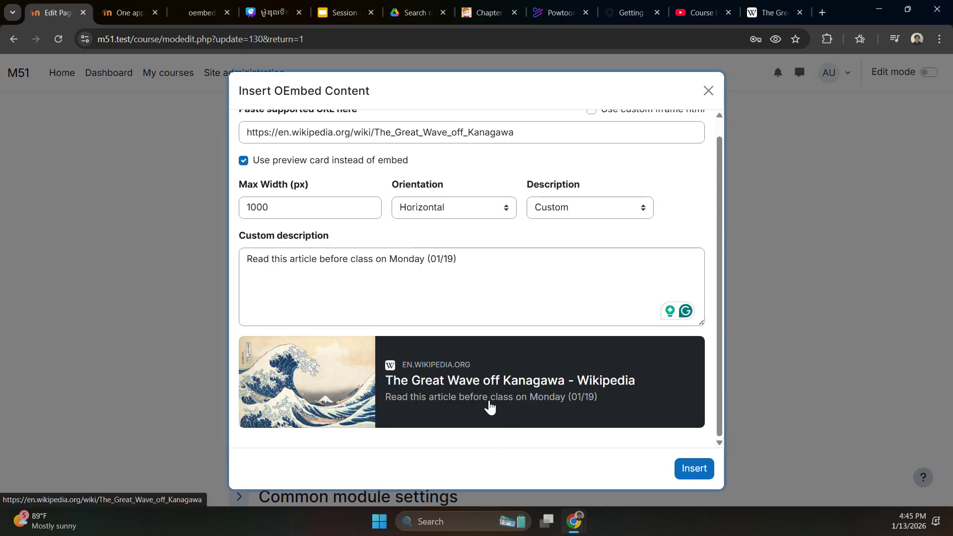
Step: Insert the Wikipedia preview card into the page content, enlarge the editor area, and save and display the page
{"action": "left_click", "coordinate": [679, 474]}
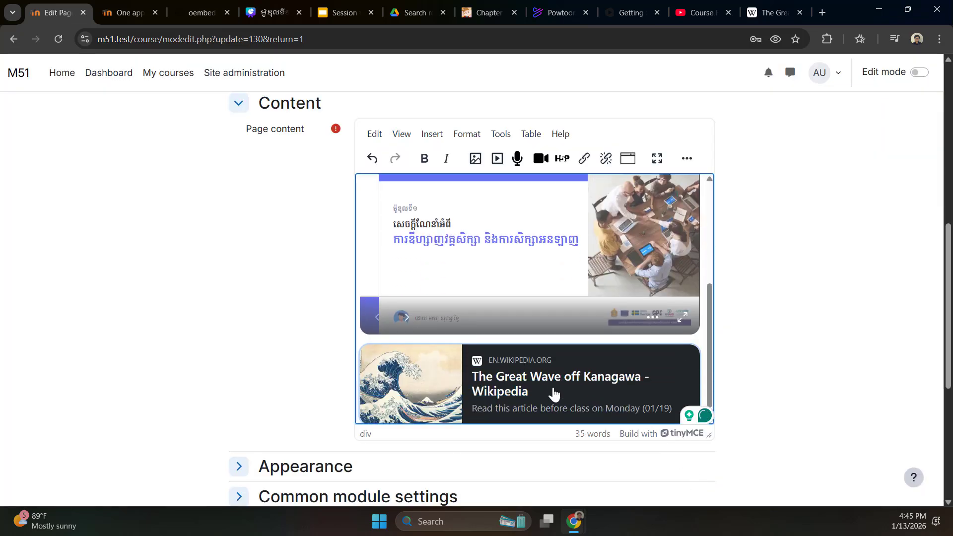
{"action": "left_click_drag", "start_coordinate": [709, 433], "coordinate": [723, 494]}
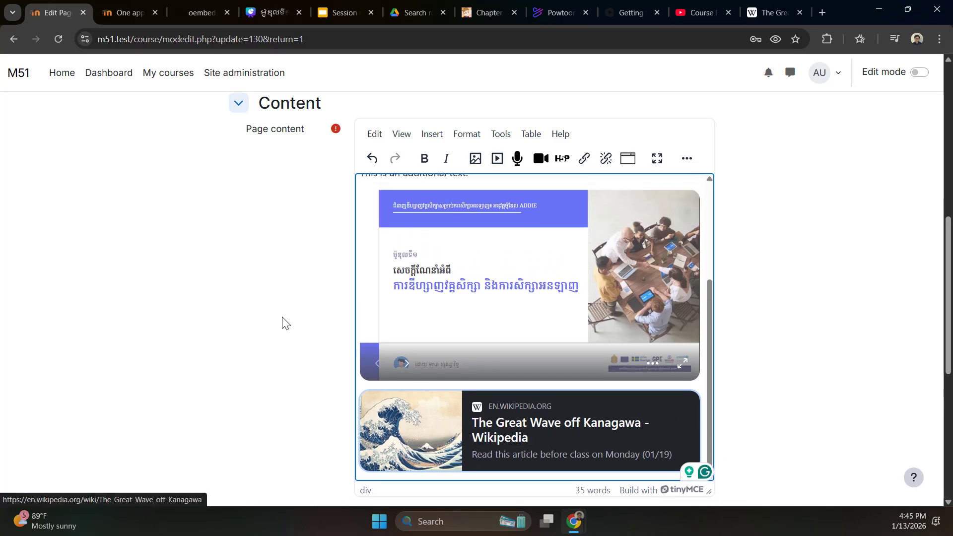
{"action": "scroll", "coordinate": [319, 276], "scroll_direction": "down", "scroll_amount": 7}
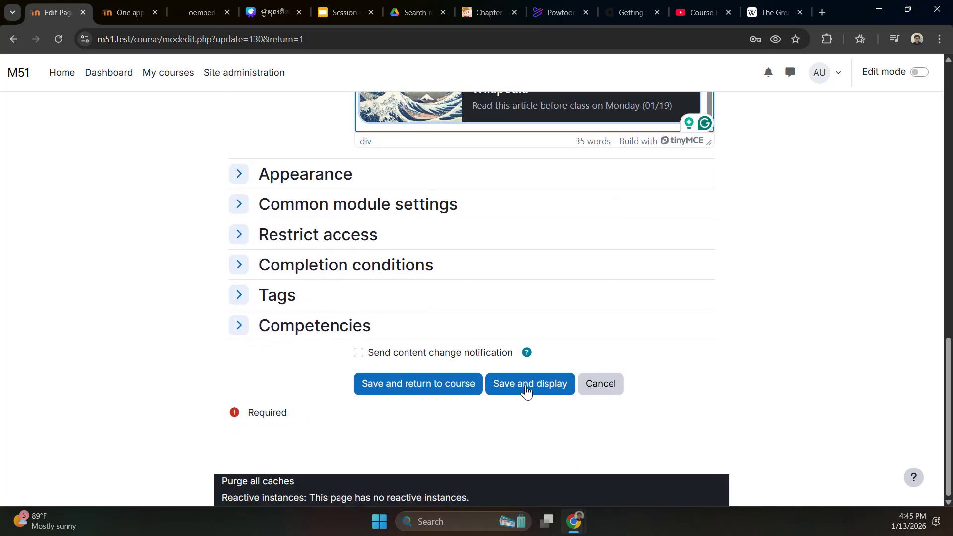
{"action": "left_click", "coordinate": [526, 389]}
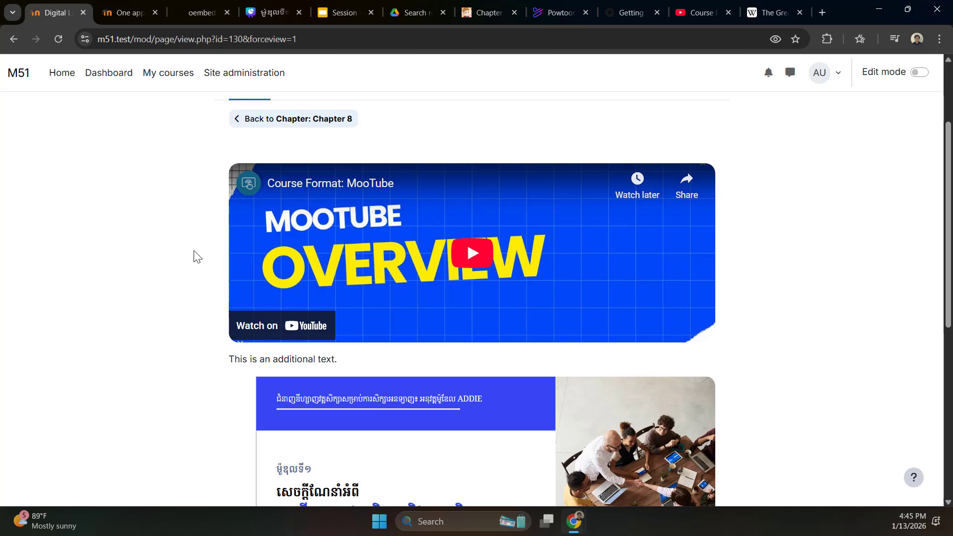
Step: Review the saved page by advancing the embedded slides and opening the Wikipedia card's article, and return to the Moodle page
{"action": "scroll", "coordinate": [194, 256], "scroll_direction": "down", "scroll_amount": 5}
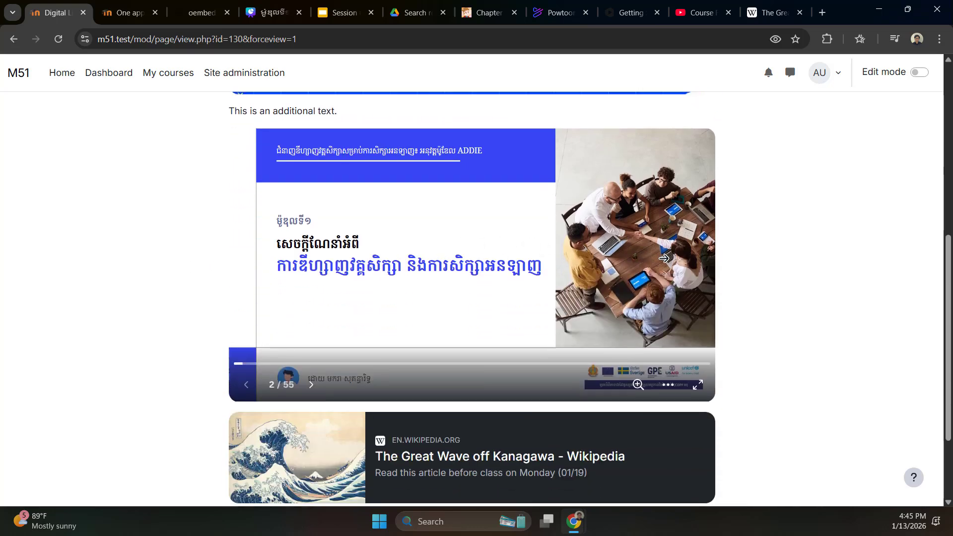
{"action": "left_click", "coordinate": [664, 258]}
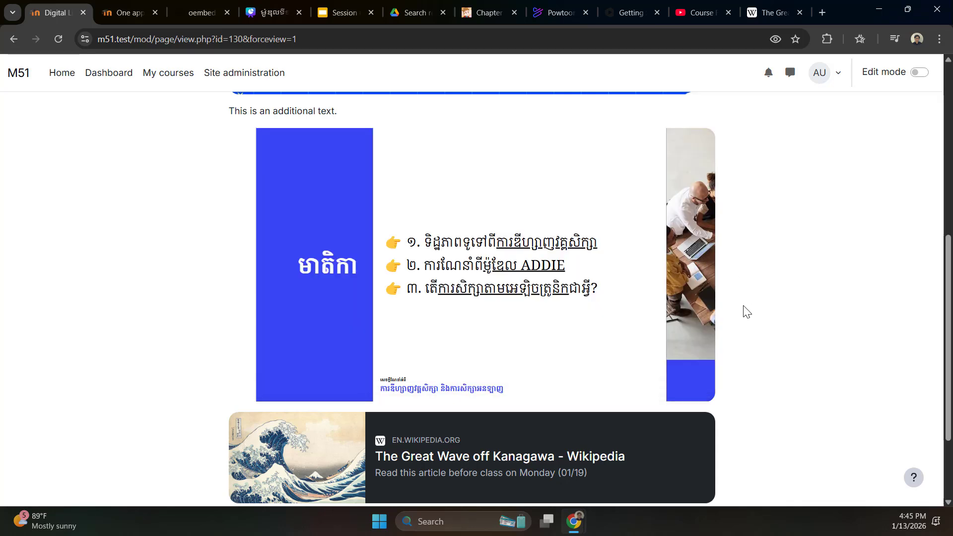
{"action": "scroll", "coordinate": [746, 312], "scroll_direction": "down", "scroll_amount": 1}
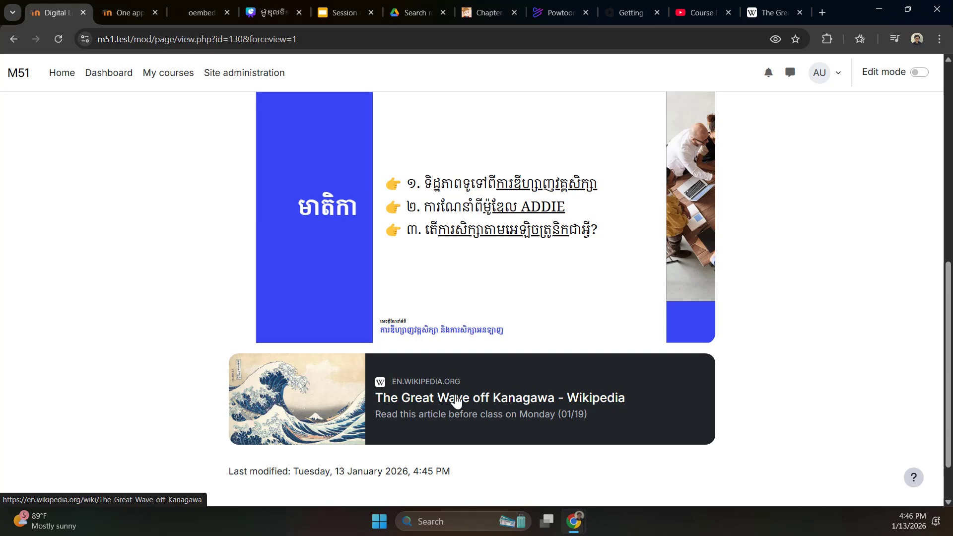
{"action": "left_click", "coordinate": [512, 389]}
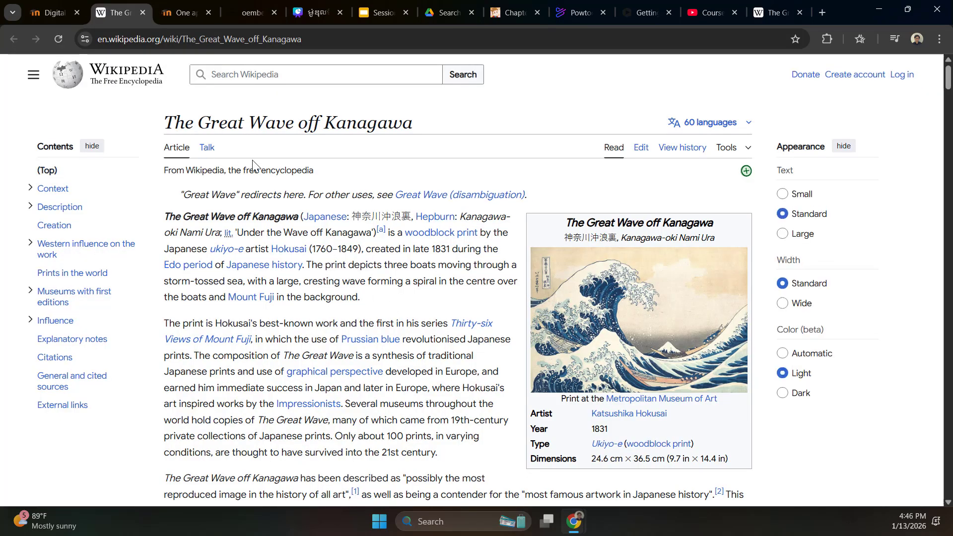
{"action": "left_click", "coordinate": [46, 13]}
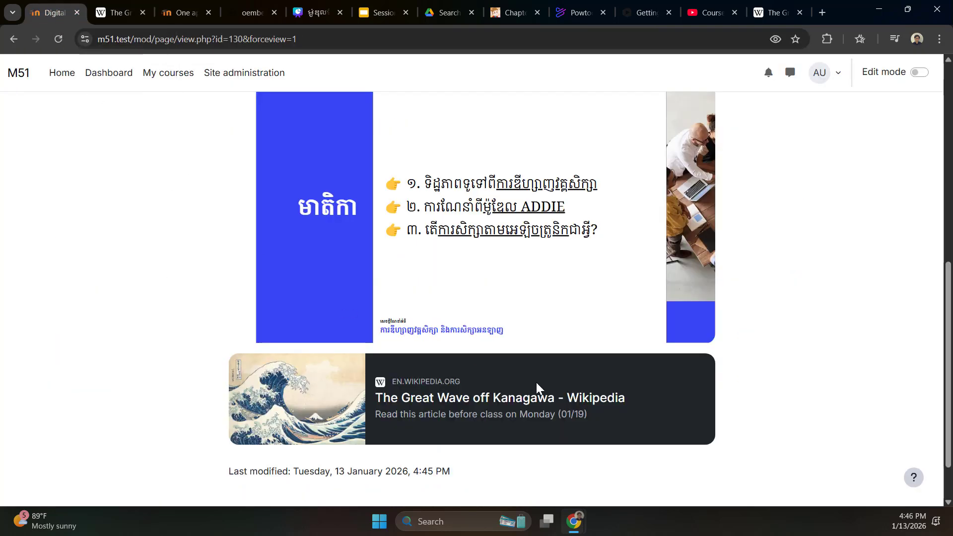
Step: Open the OEmbed Content Demo page's settings, enlarge the page content editor, and delete all of its content
{"action": "scroll", "coordinate": [246, 268], "scroll_direction": "up", "scroll_amount": 5}
{"action": "scroll", "coordinate": [246, 260], "scroll_direction": "up", "scroll_amount": 3}
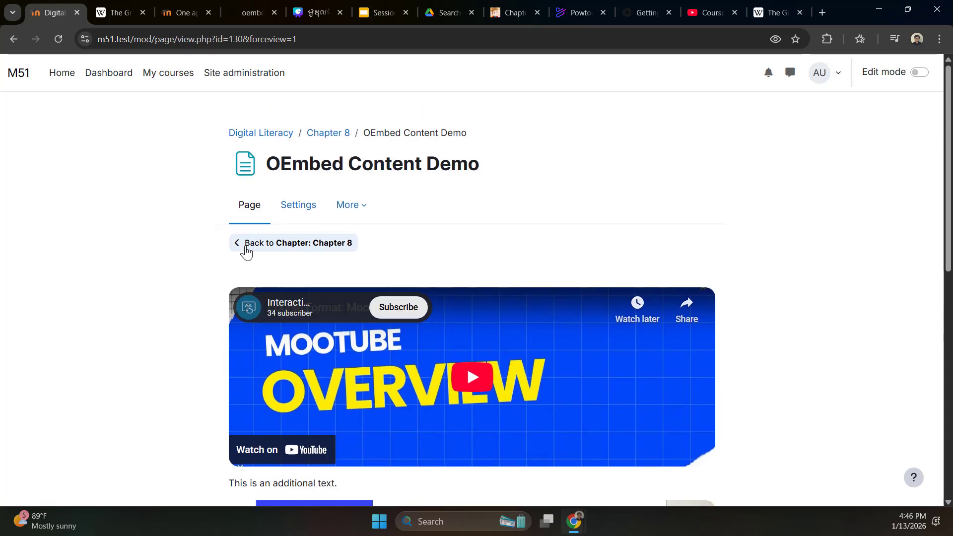
{"action": "left_click", "coordinate": [299, 207]}
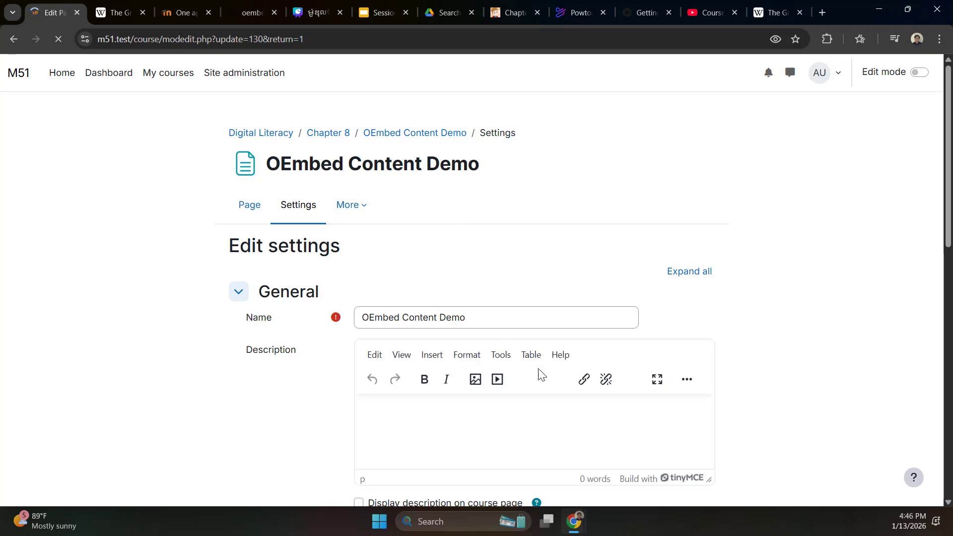
{"action": "scroll", "coordinate": [567, 413], "scroll_direction": "down", "scroll_amount": 8}
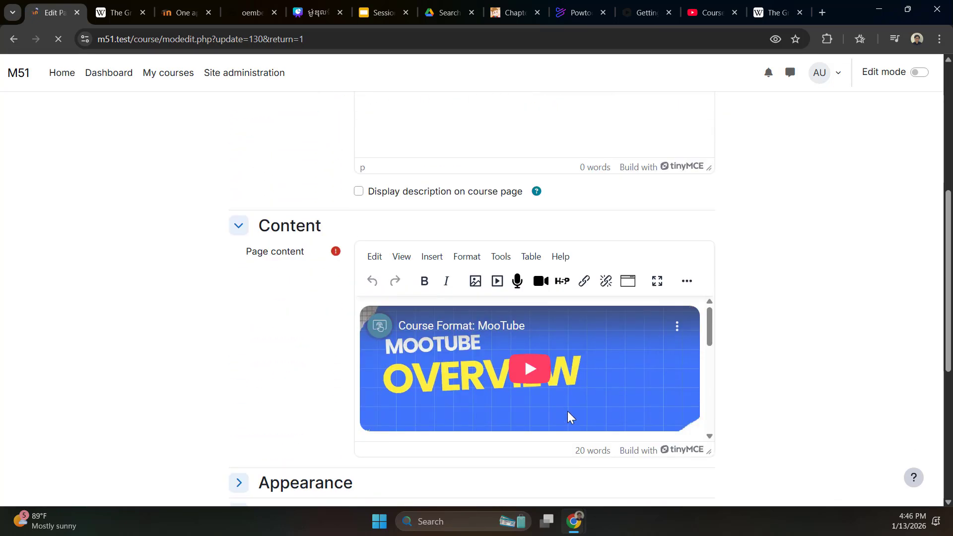
{"action": "left_click_drag", "start_coordinate": [708, 330], "coordinate": [739, 470]}
{"action": "scroll", "coordinate": [617, 373], "scroll_direction": "down", "scroll_amount": 3}
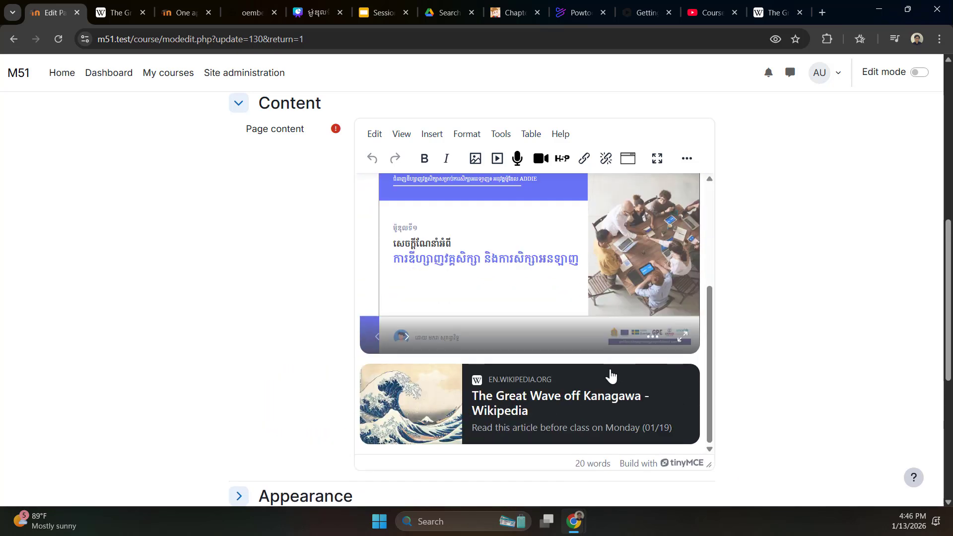
{"action": "left_click", "coordinate": [577, 359]}
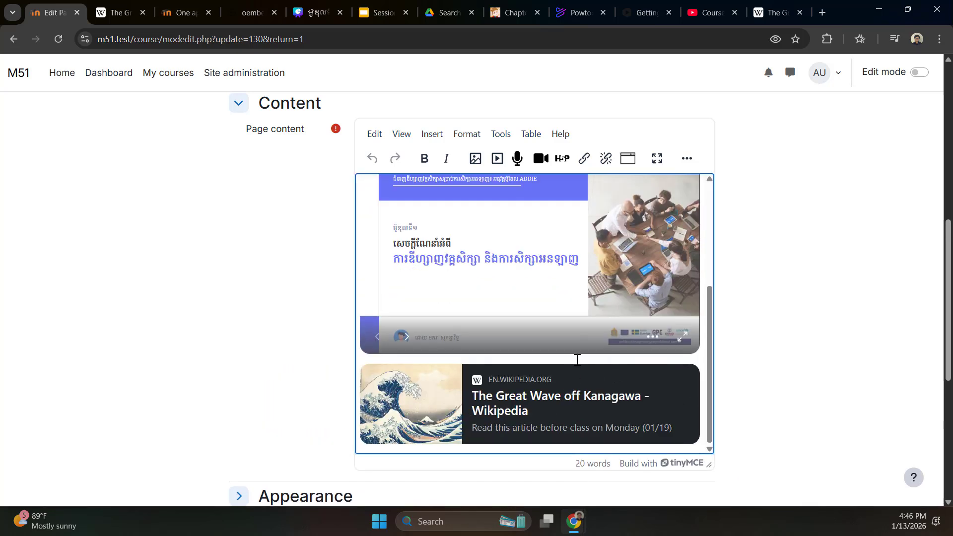
{"action": "left_click", "coordinate": [576, 359]}
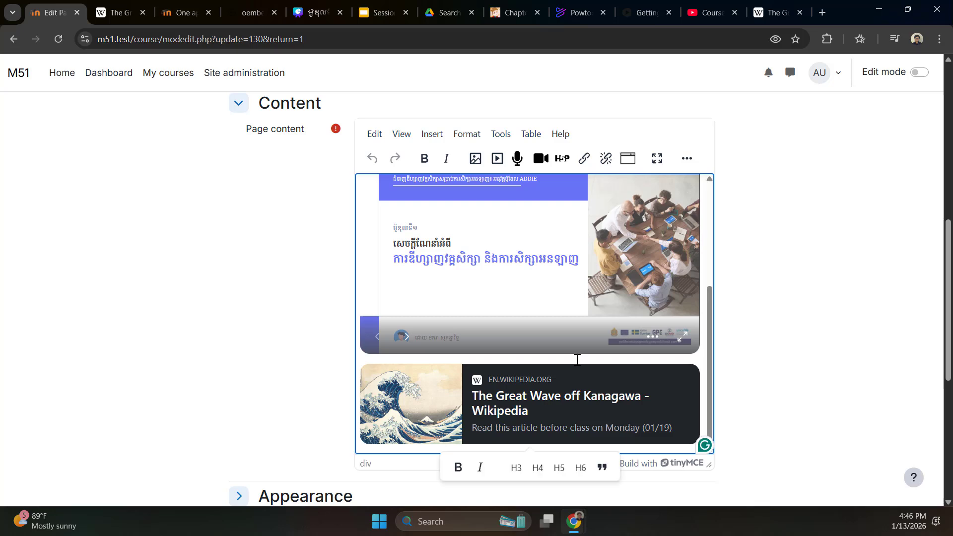
{"action": "key", "text": "ctrl+a"}
{"action": "key", "text": "Delete"}
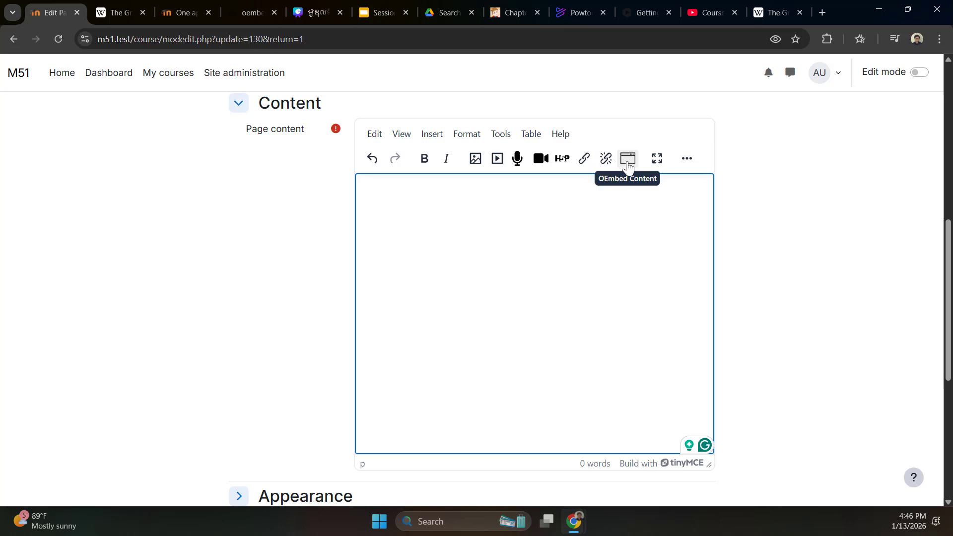
{"action": "left_click", "coordinate": [627, 158]}
{"action": "left_click", "coordinate": [349, 145]}
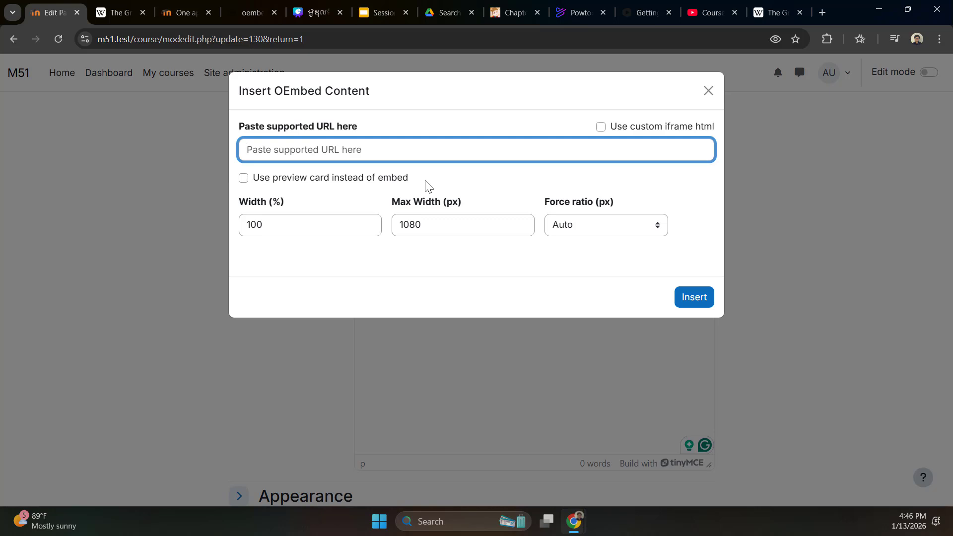
{"action": "left_click", "coordinate": [172, 10]}
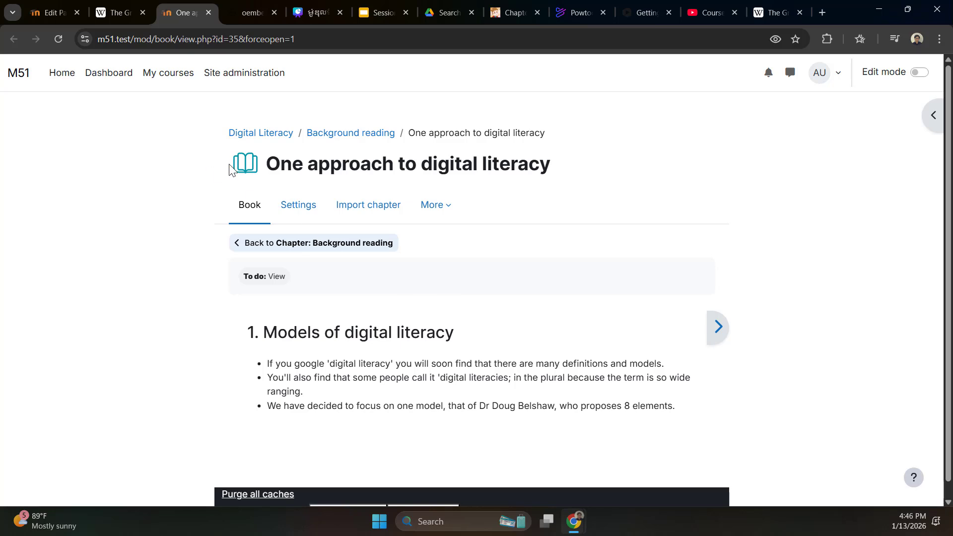
{"action": "left_click_drag", "start_coordinate": [272, 164], "coordinate": [518, 196]}
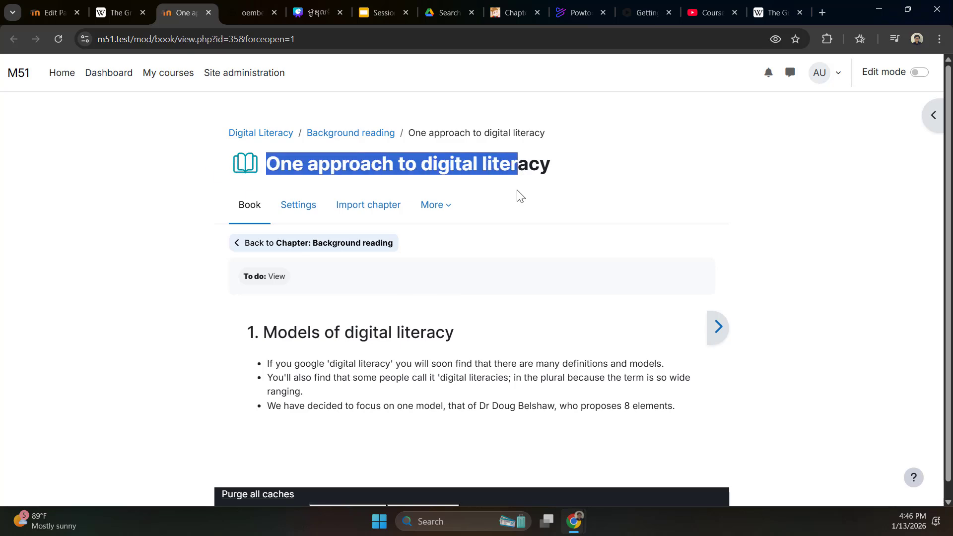
{"action": "left_click", "coordinate": [505, 281]}
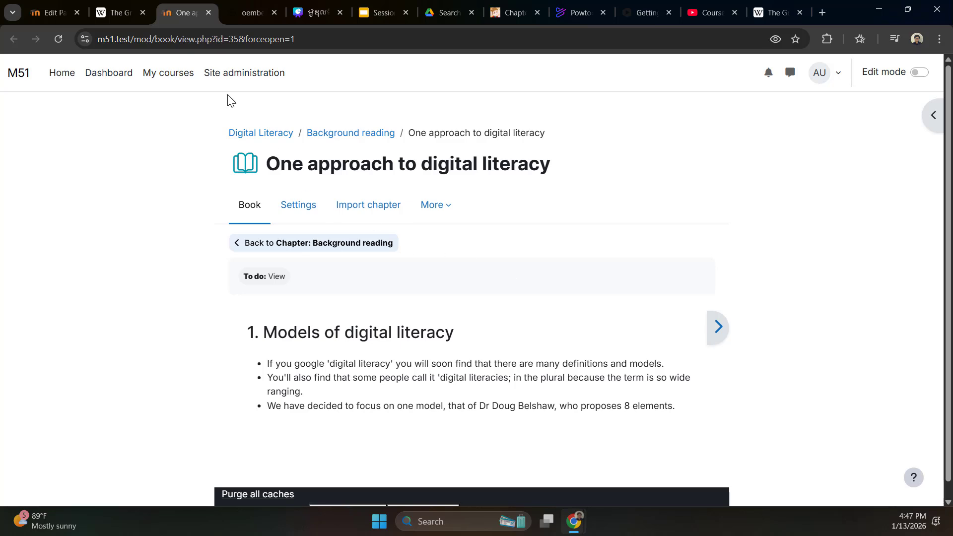
{"action": "left_click", "coordinate": [213, 42]}
{"action": "key", "text": "ctrl+c"}
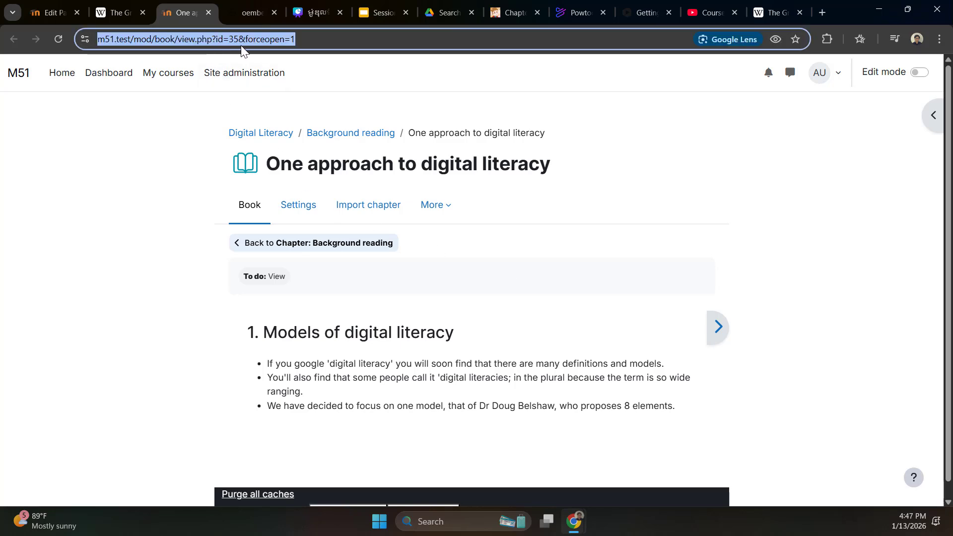
{"action": "left_click", "coordinate": [51, 8]}
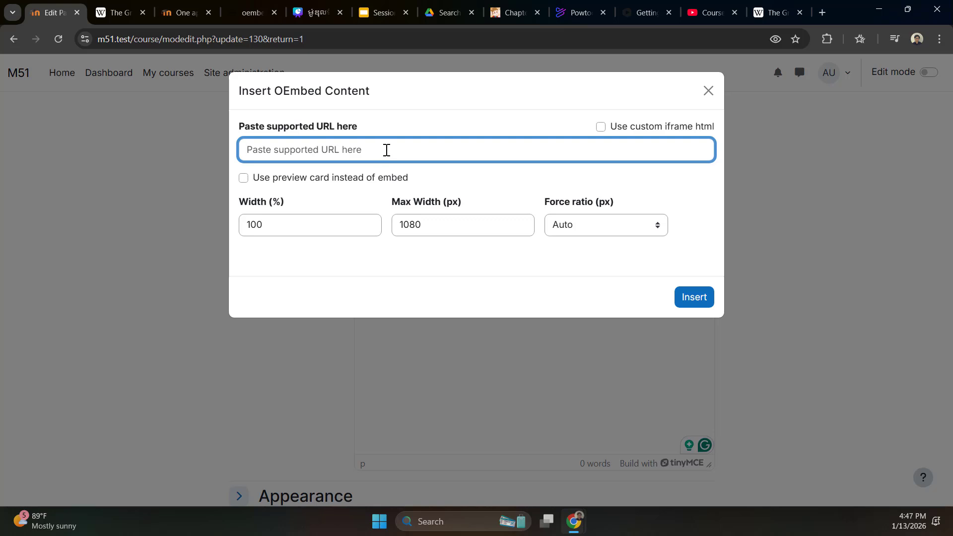
{"action": "key", "text": "ctrl+v"}
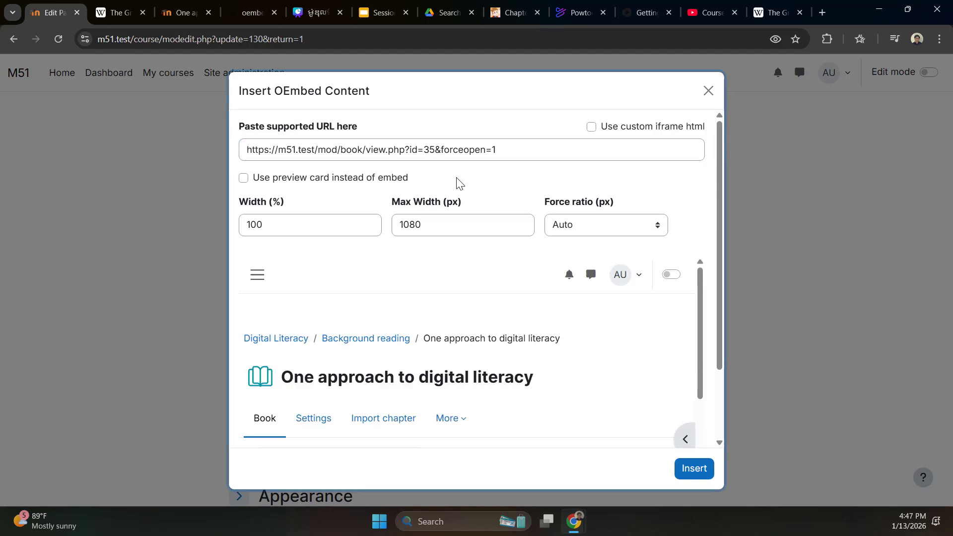
Step: Use a preview card instead of the embed and give it the custom description "This is the description for this link."
{"action": "left_click", "coordinate": [341, 180]}
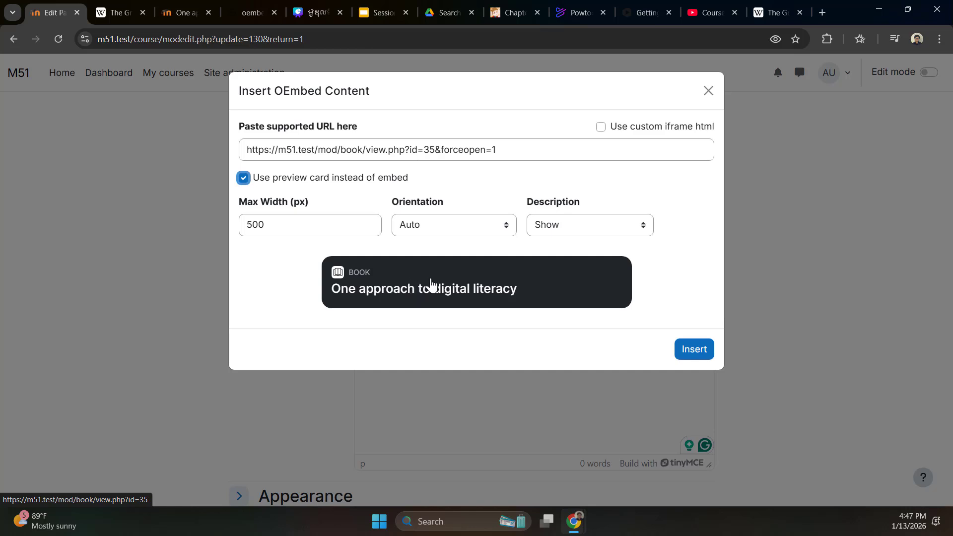
{"action": "left_click", "coordinate": [570, 227]}
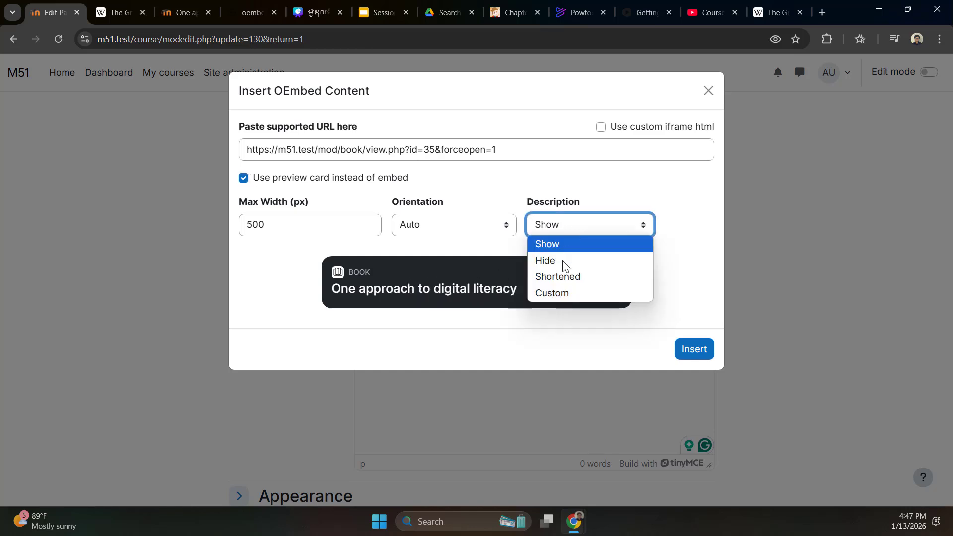
{"action": "left_click", "coordinate": [559, 294]}
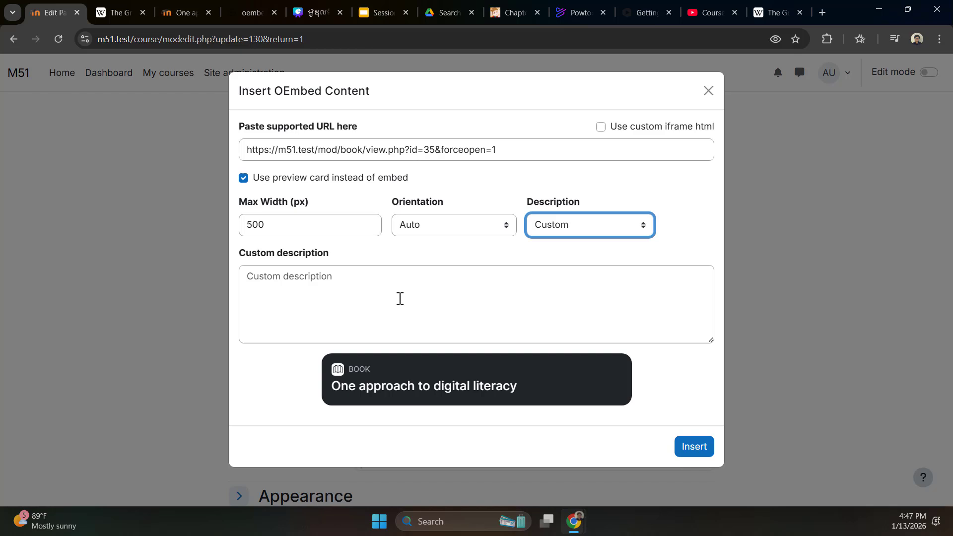
{"action": "left_click", "coordinate": [368, 294]}
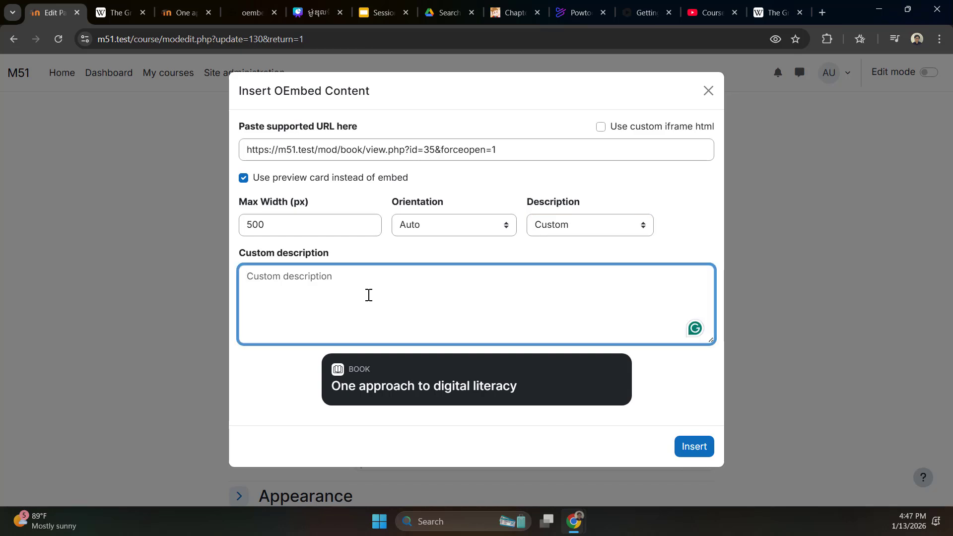
{"action": "type", "text": "This is t"}
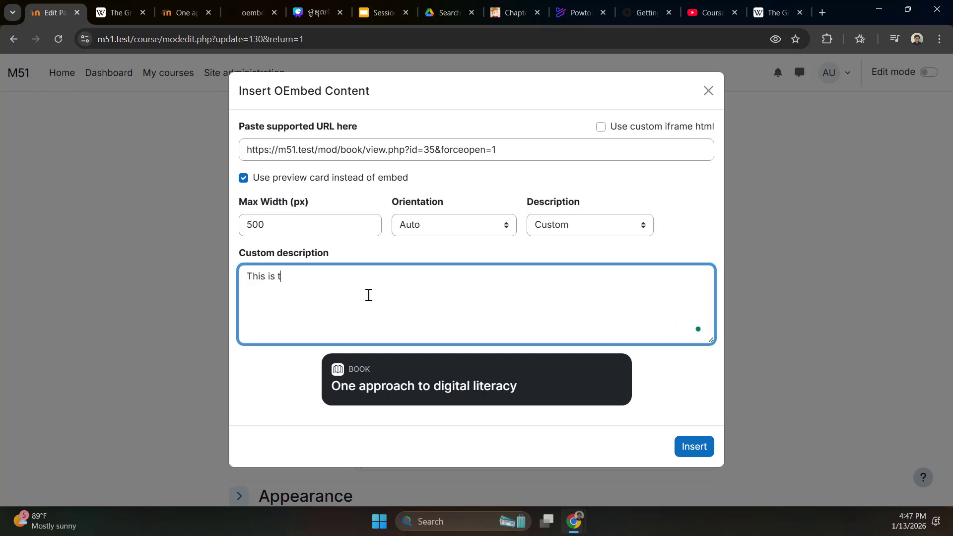
{"action": "type", "text": "he description for this link."}
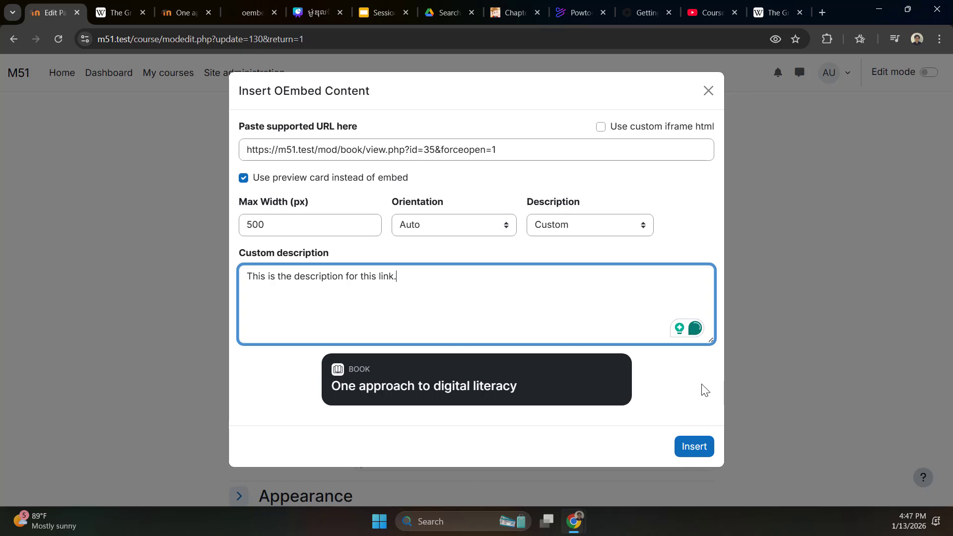
{"action": "left_click", "coordinate": [664, 385]}
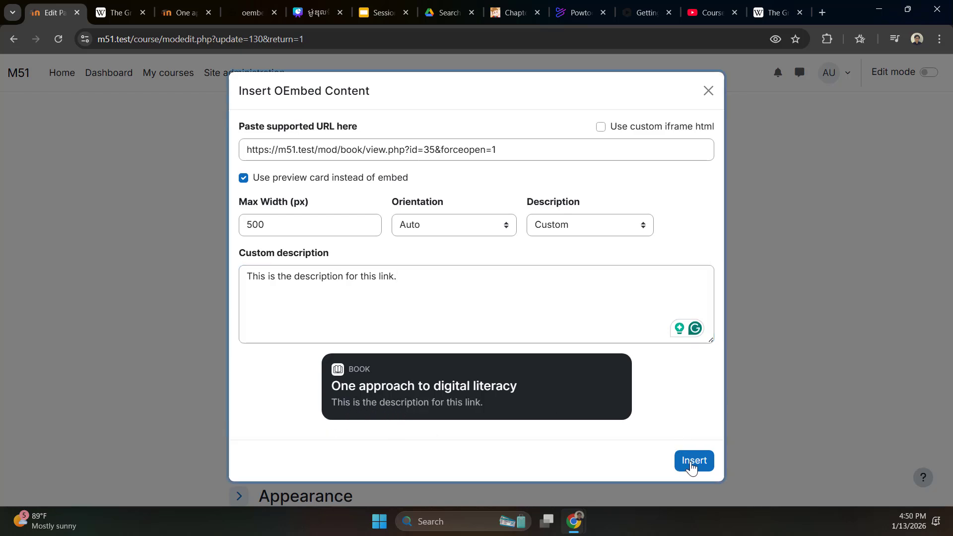
Step: Insert the book's preview card, save and display the page, and open the book through the card
{"action": "left_click", "coordinate": [692, 463]}
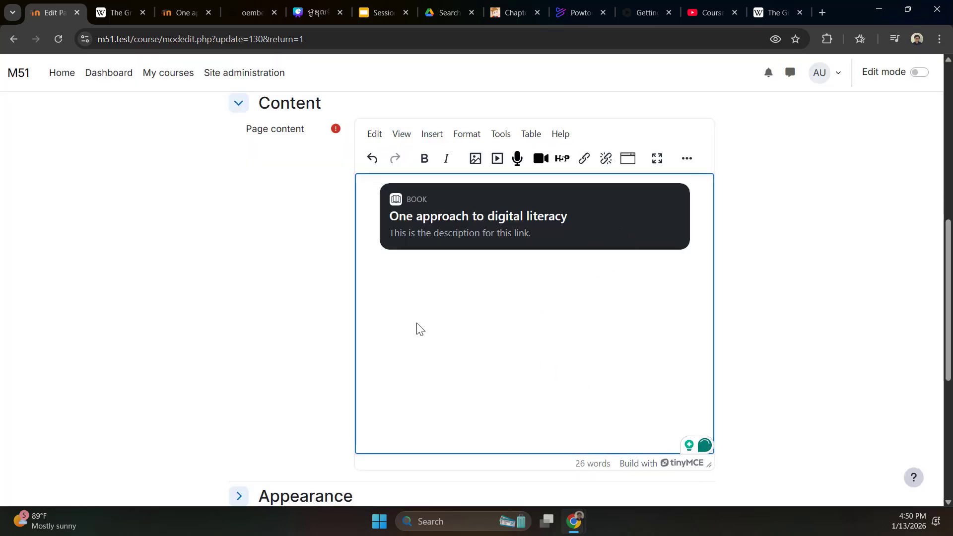
{"action": "scroll", "coordinate": [416, 327], "scroll_direction": "down", "scroll_amount": 3}
{"action": "scroll", "coordinate": [417, 327], "scroll_direction": "down", "scroll_amount": 3}
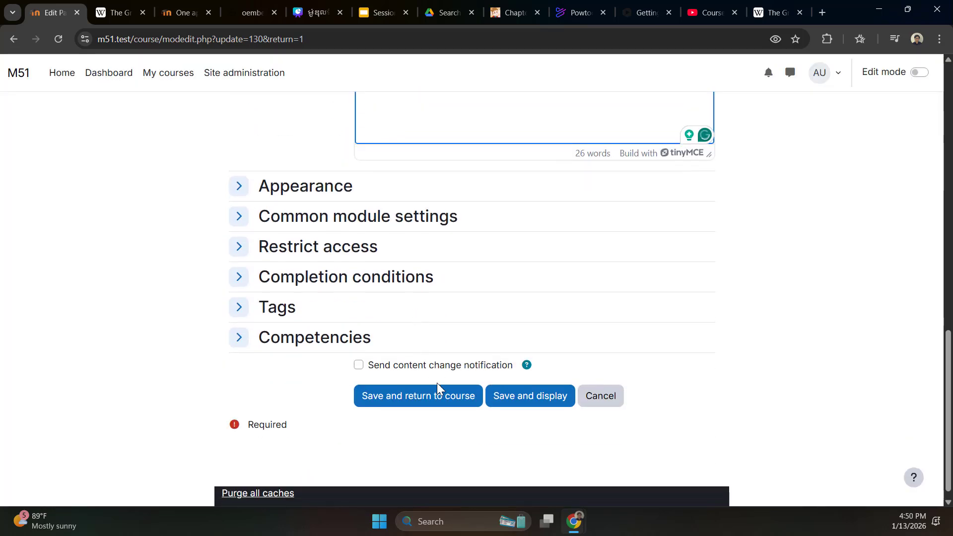
{"action": "left_click", "coordinate": [532, 398]}
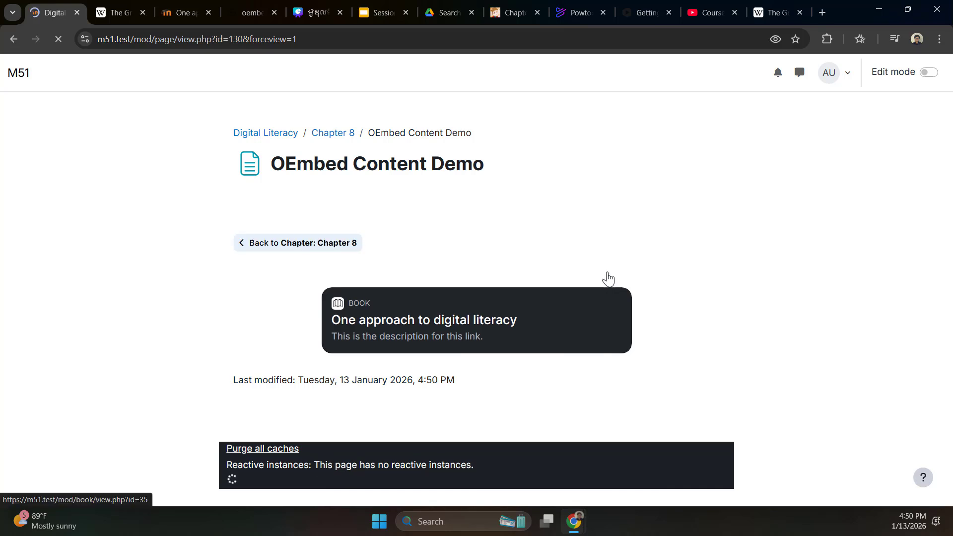
{"action": "left_click", "coordinate": [424, 298]}
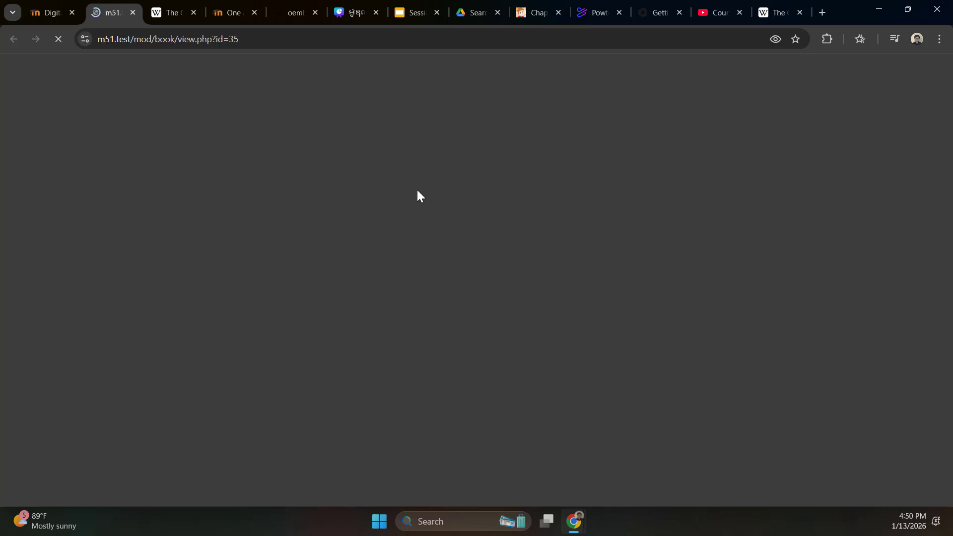